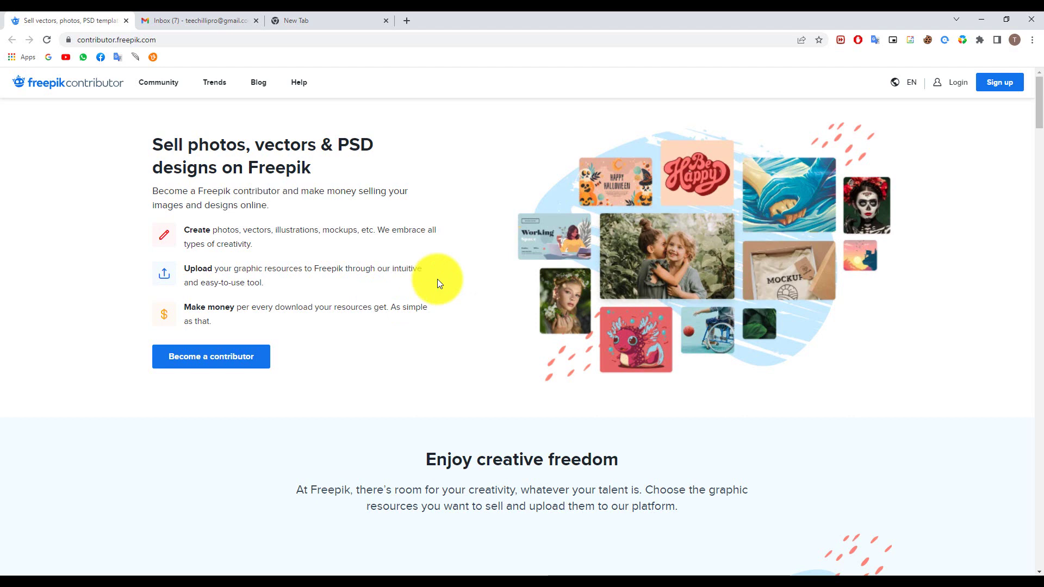
Start contributor sign-up and fill in a username, the saved e-mail address and a password
{"action": "left_click", "coordinate": [209, 355]}
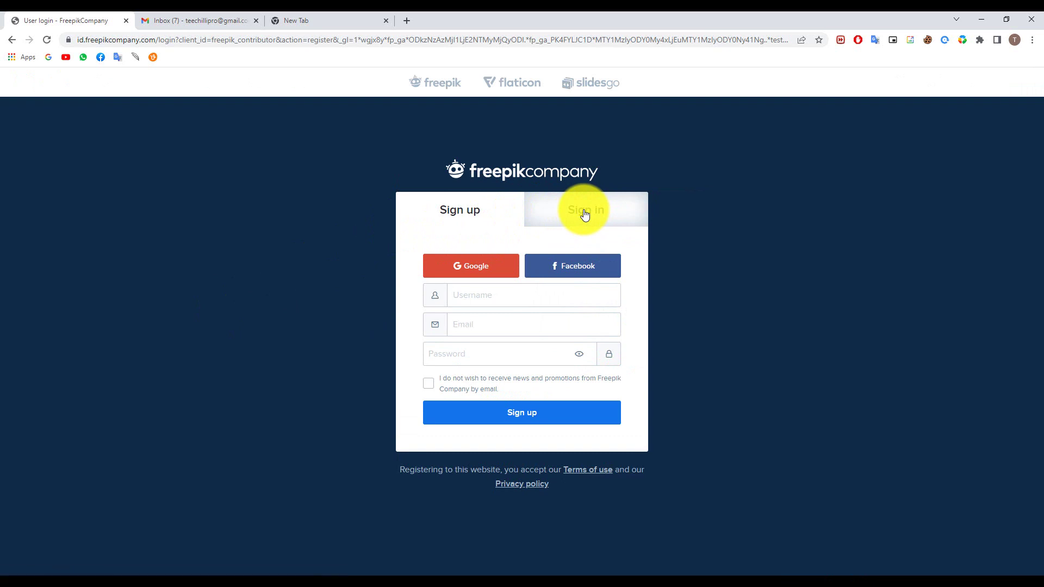
{"action": "left_click", "coordinate": [475, 306]}
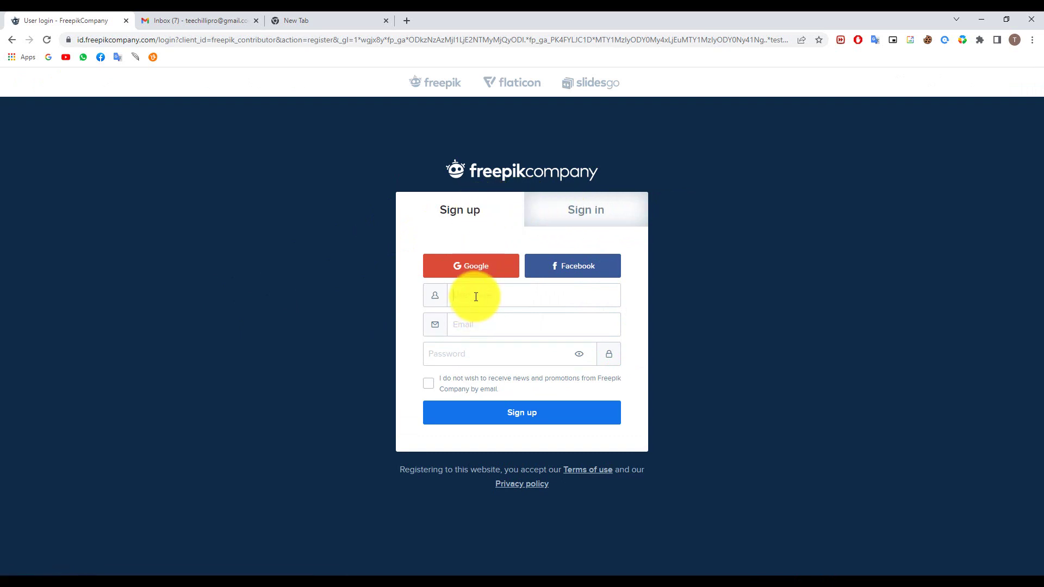
{"action": "type", "text": "teechi"}
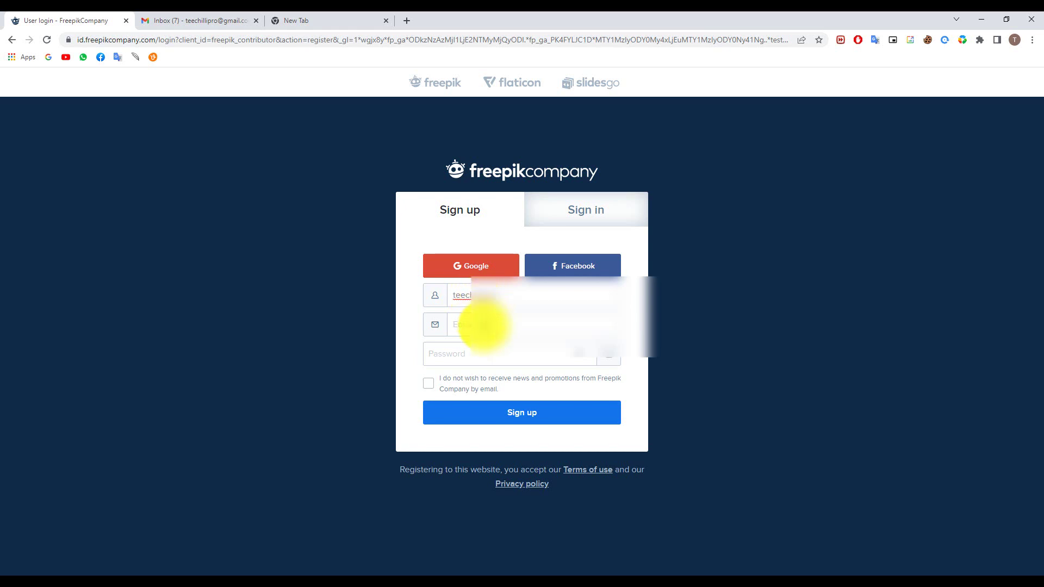
{"action": "left_click", "coordinate": [480, 325]}
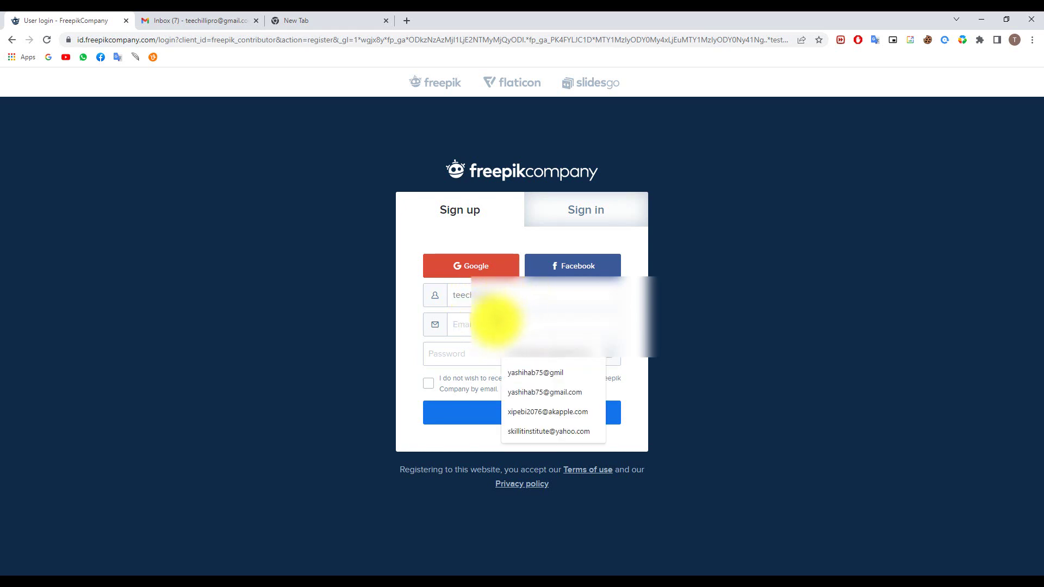
{"action": "left_click", "coordinate": [520, 348]}
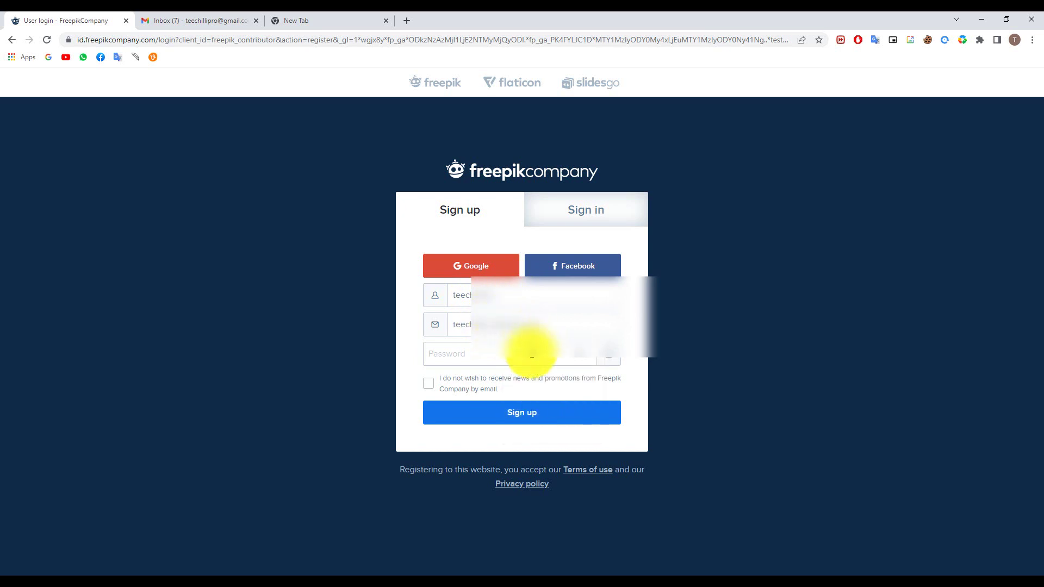
{"action": "left_click", "coordinate": [506, 362]}
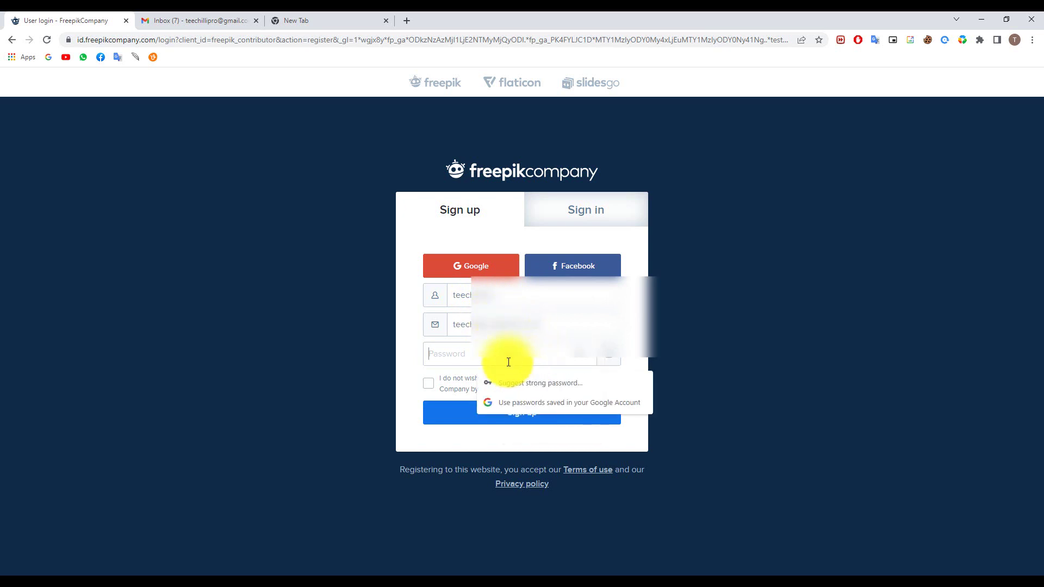
{"action": "type", "text": "**********"}
{"action": "left_click", "coordinate": [417, 387]}
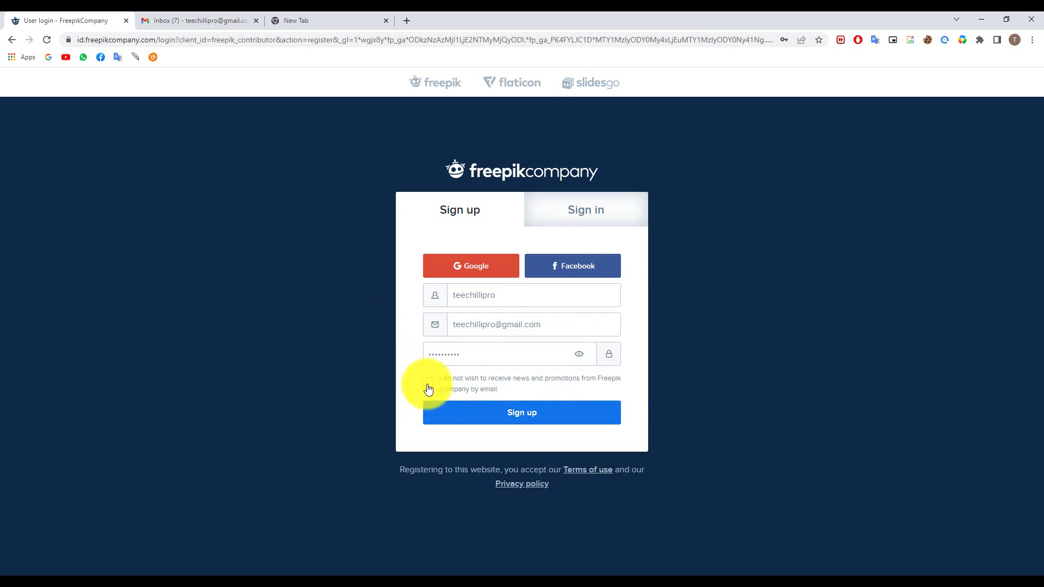
Submit the sign-up form and pass the image check by selecting the three boat tiles
{"action": "left_click", "coordinate": [546, 413]}
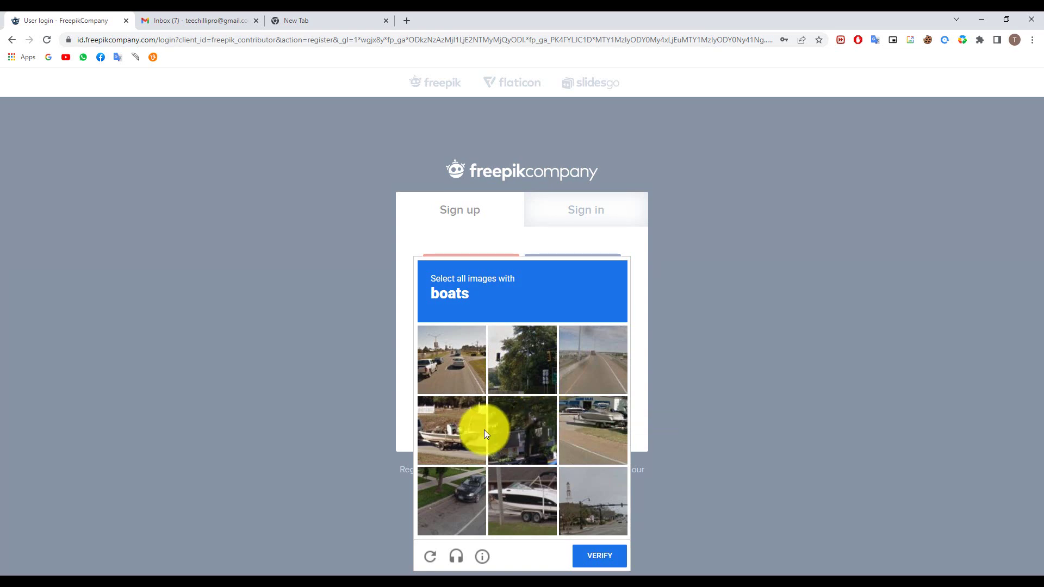
{"action": "left_click", "coordinate": [483, 430]}
{"action": "left_click", "coordinate": [508, 492]}
{"action": "left_click", "coordinate": [590, 451]}
{"action": "left_click", "coordinate": [598, 560]}
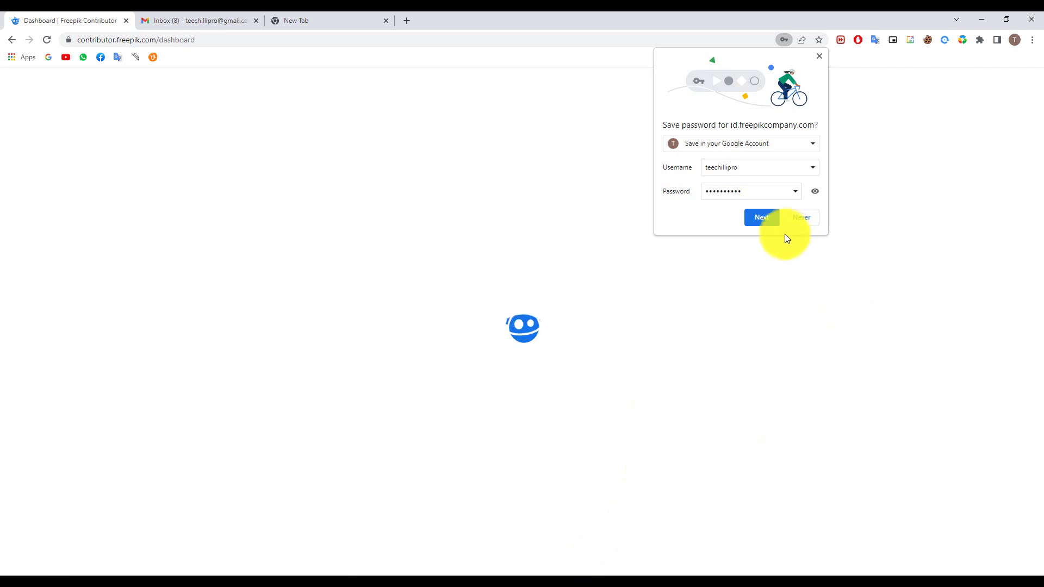
Save the login password in Chrome and accept the licence terms and conditions
{"action": "left_click", "coordinate": [777, 220]}
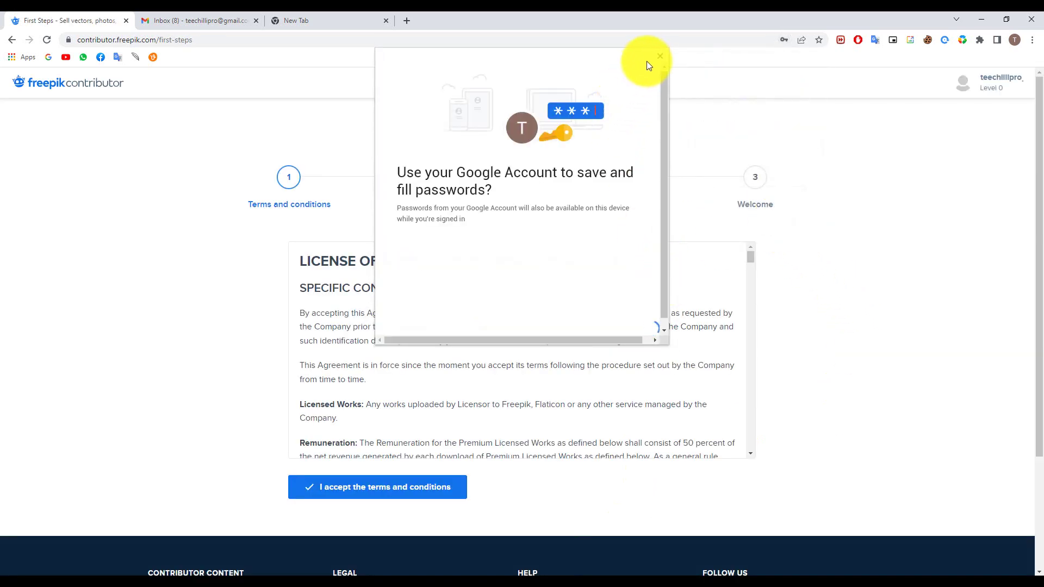
{"action": "left_click", "coordinate": [659, 56]}
{"action": "scroll", "coordinate": [275, 397], "scroll_direction": "down", "scroll_amount": 1}
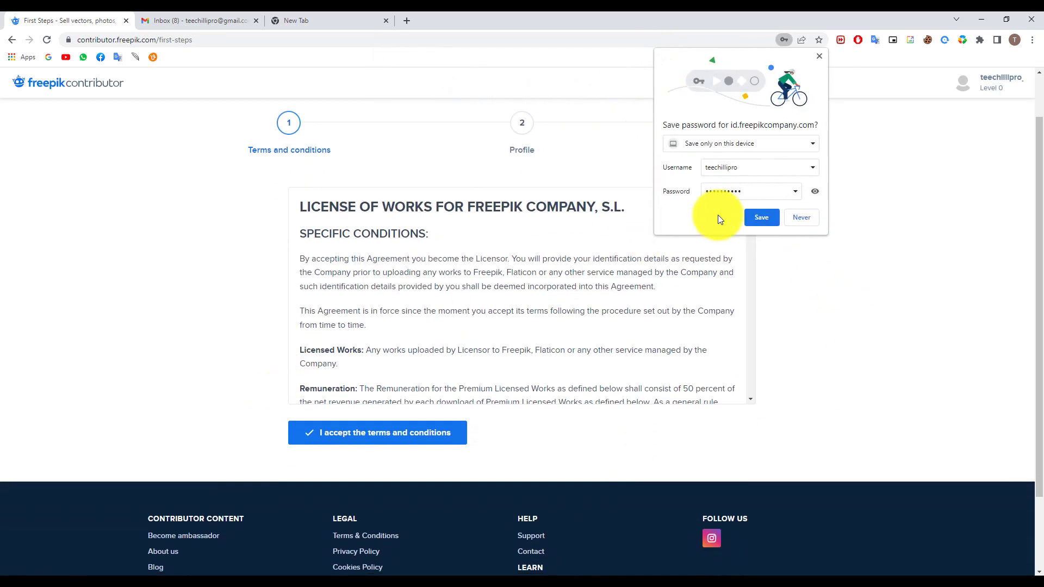
{"action": "left_click", "coordinate": [761, 217]}
{"action": "left_click", "coordinate": [419, 441]}
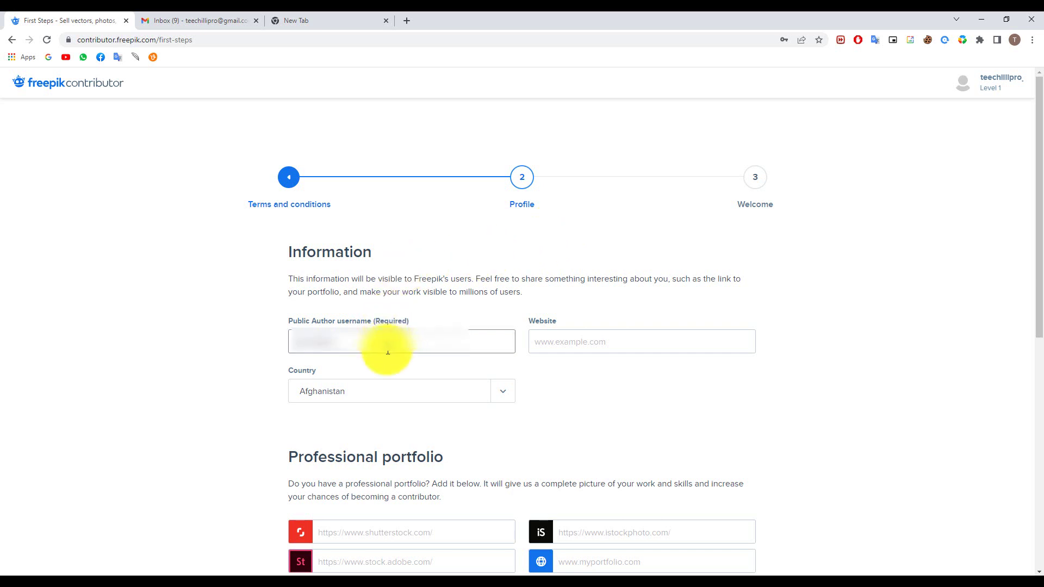
Choose Bangladesh as the profile country
{"action": "left_click", "coordinate": [550, 343]}
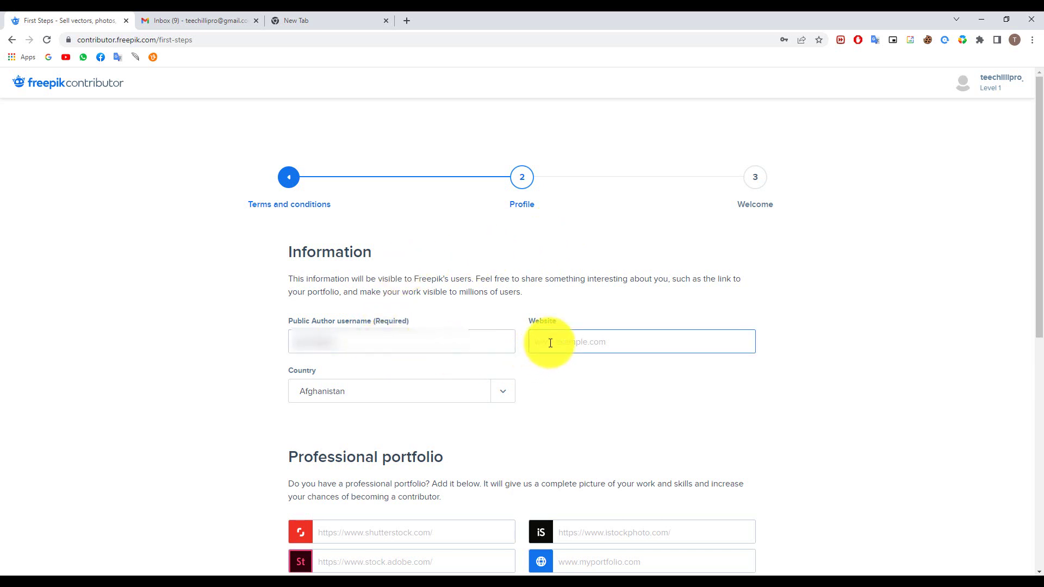
{"action": "scroll", "coordinate": [618, 341], "scroll_direction": "down", "scroll_amount": 2}
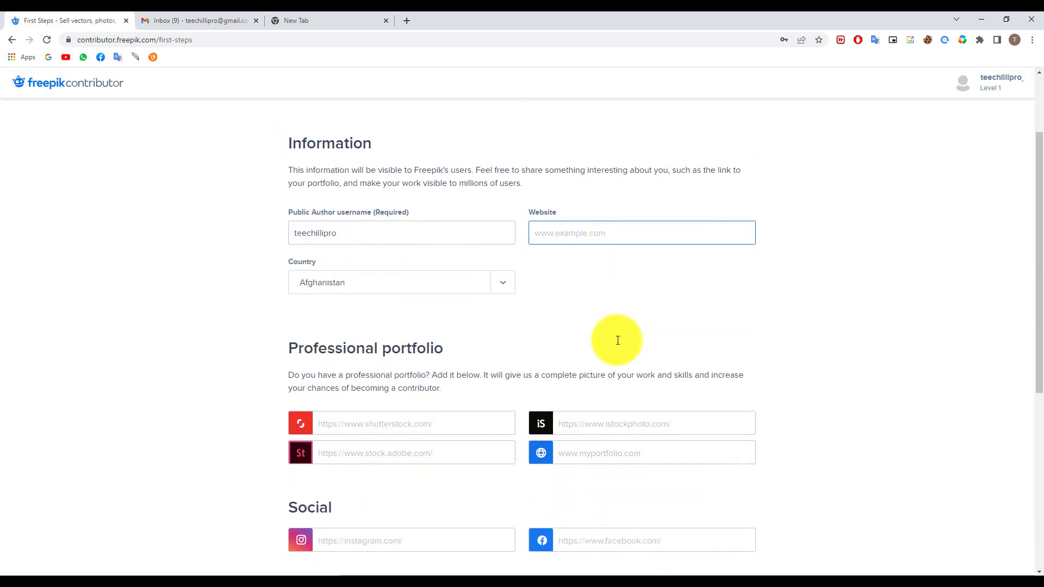
{"action": "left_click", "coordinate": [408, 289]}
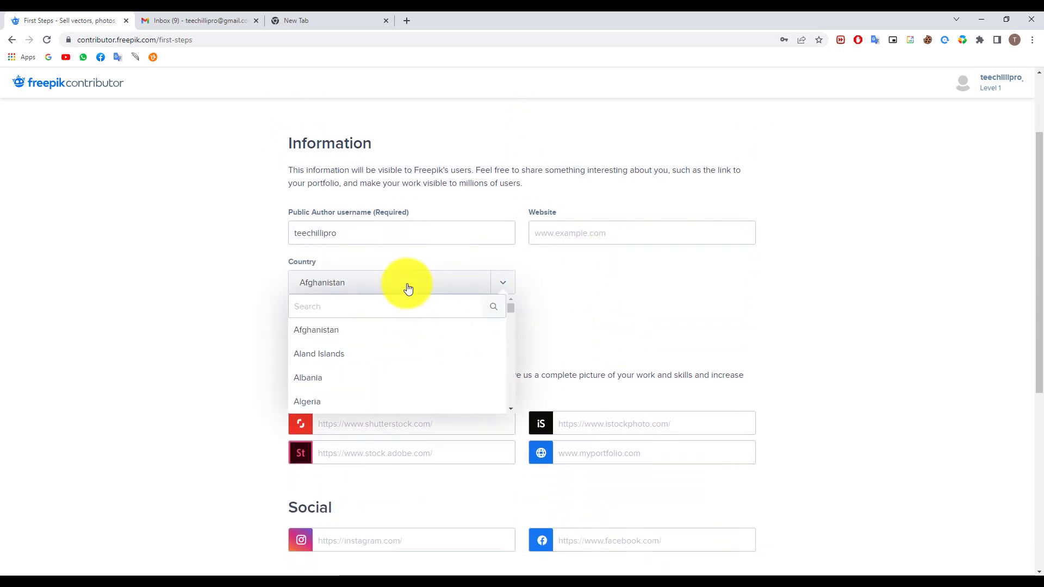
{"action": "scroll", "coordinate": [383, 366], "scroll_direction": "down", "scroll_amount": 15}
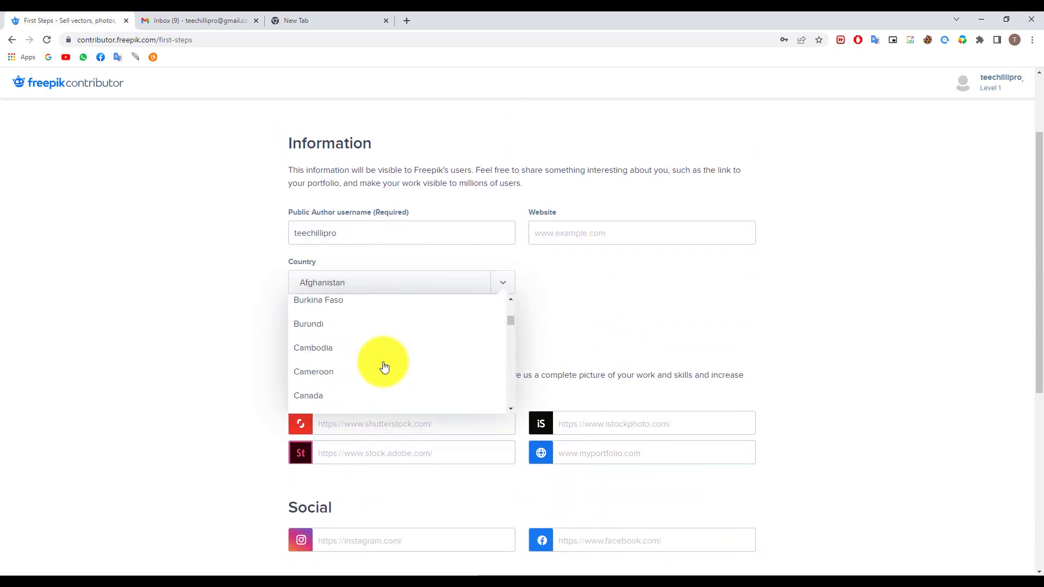
{"action": "scroll", "coordinate": [384, 367], "scroll_direction": "up", "scroll_amount": 7}
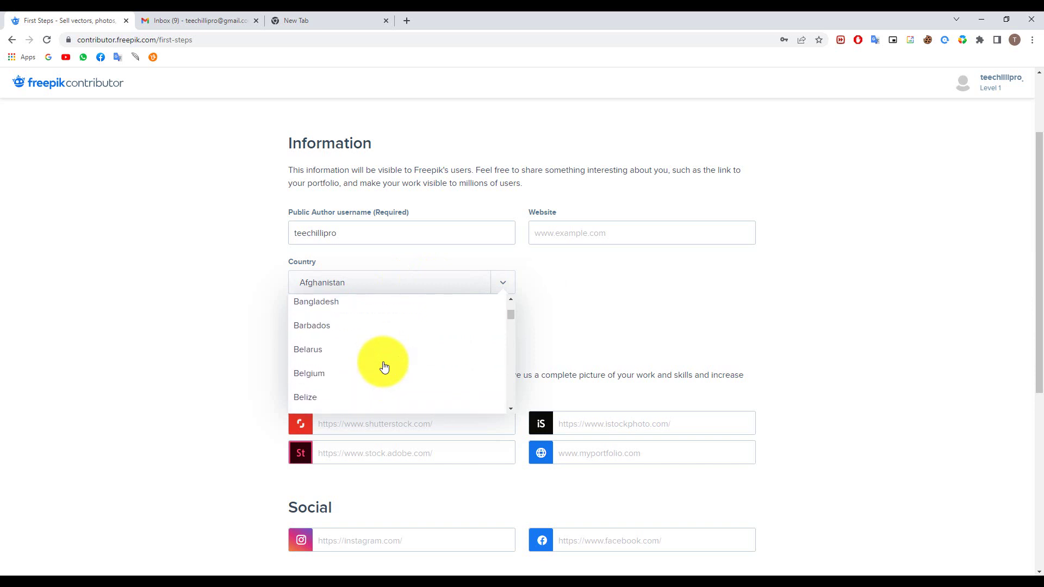
{"action": "left_click", "coordinate": [364, 306]}
Scroll past the remaining profile fields and save the profile information
{"action": "scroll", "coordinate": [615, 335], "scroll_direction": "down", "scroll_amount": 1}
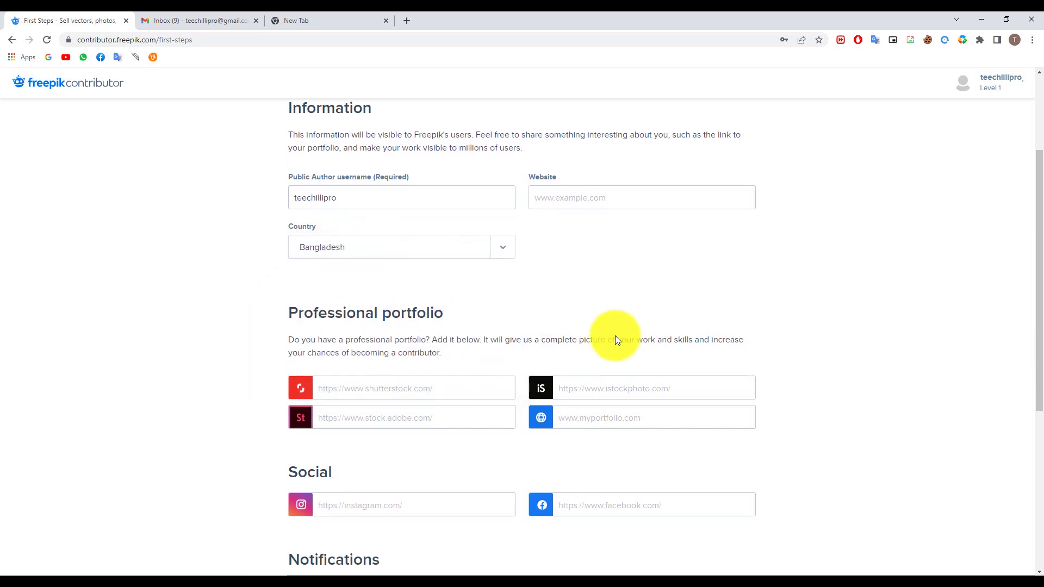
{"action": "scroll", "coordinate": [616, 340], "scroll_direction": "down", "scroll_amount": 2}
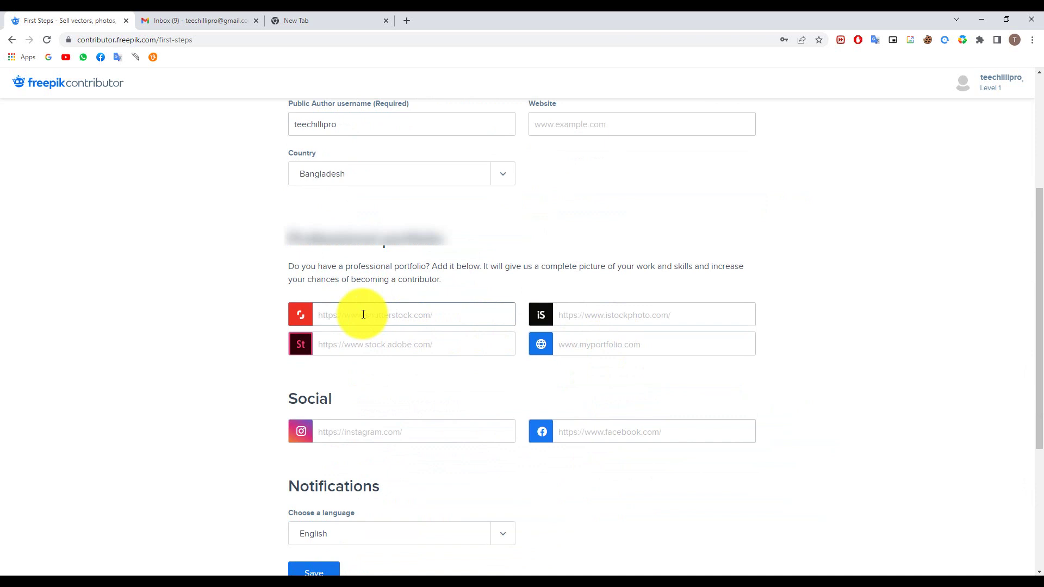
{"action": "left_click", "coordinate": [369, 338]}
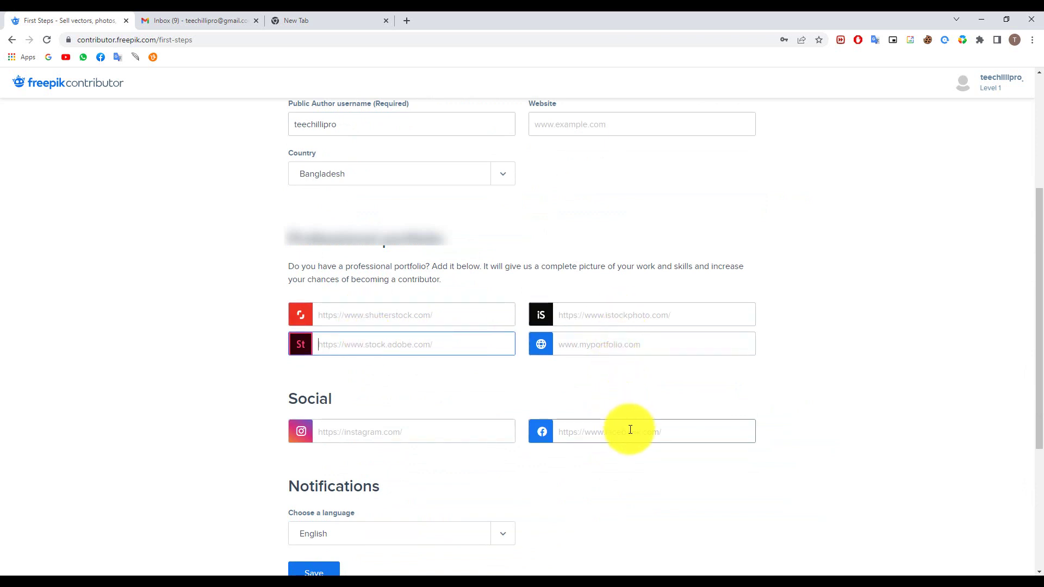
{"action": "scroll", "coordinate": [630, 430], "scroll_direction": "down", "scroll_amount": 2}
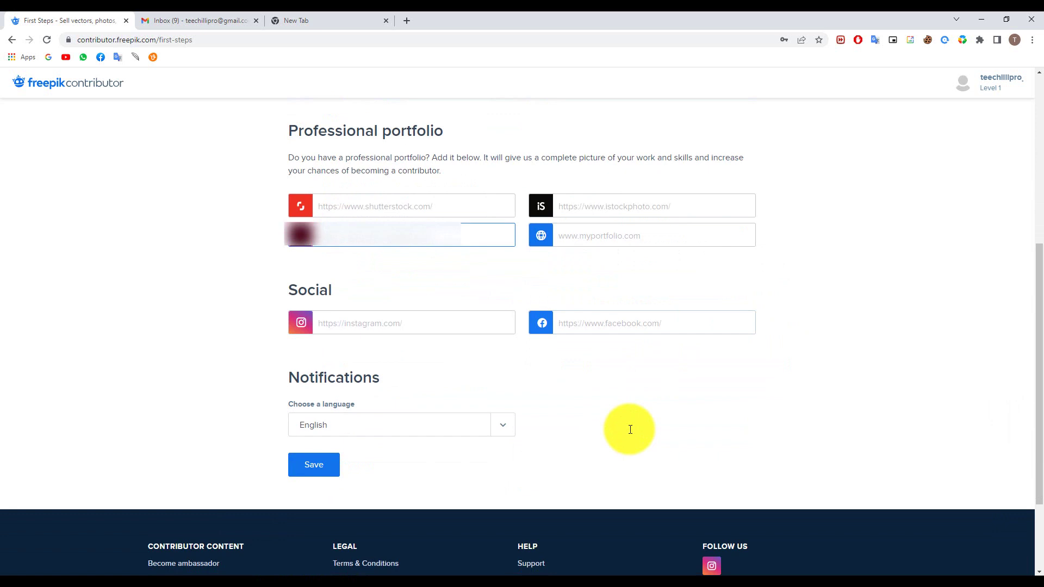
{"action": "scroll", "coordinate": [422, 407], "scroll_direction": "down", "scroll_amount": 1}
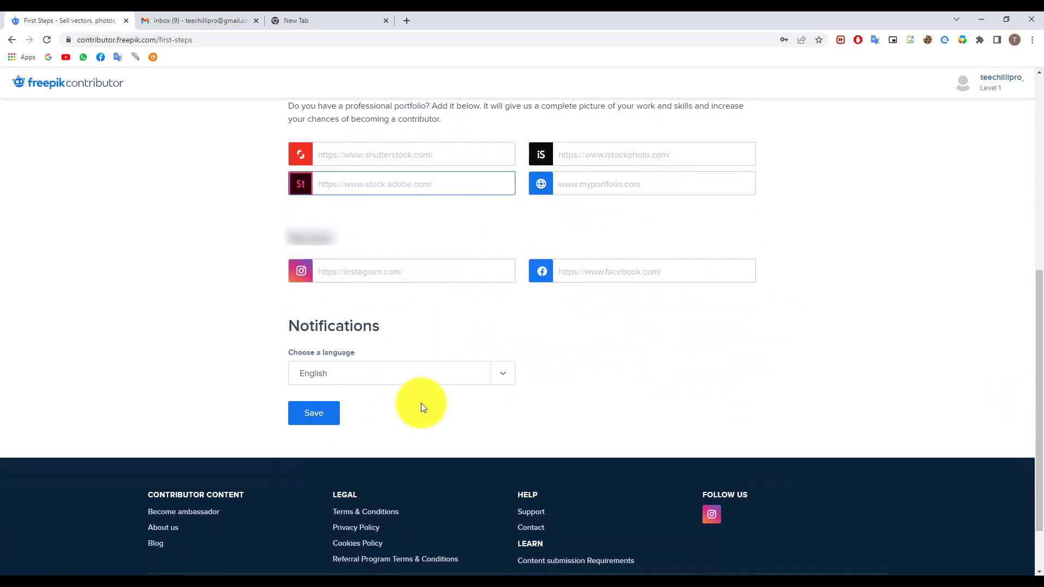
{"action": "left_click", "coordinate": [315, 413]}
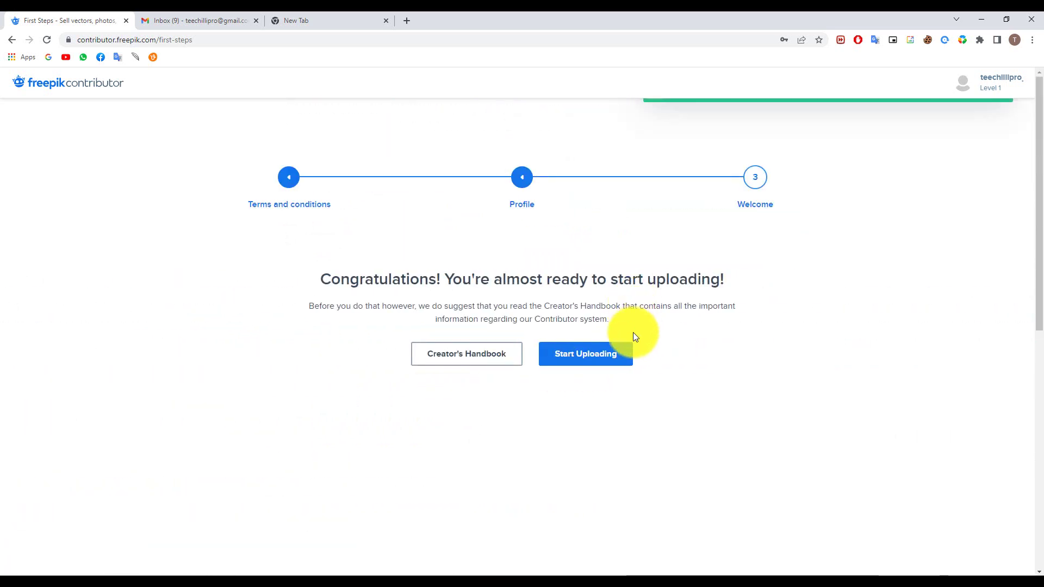
Go to the dashboard, step through the onboarding tour to Done, and expand Files in the sidebar
{"action": "left_click", "coordinate": [610, 359]}
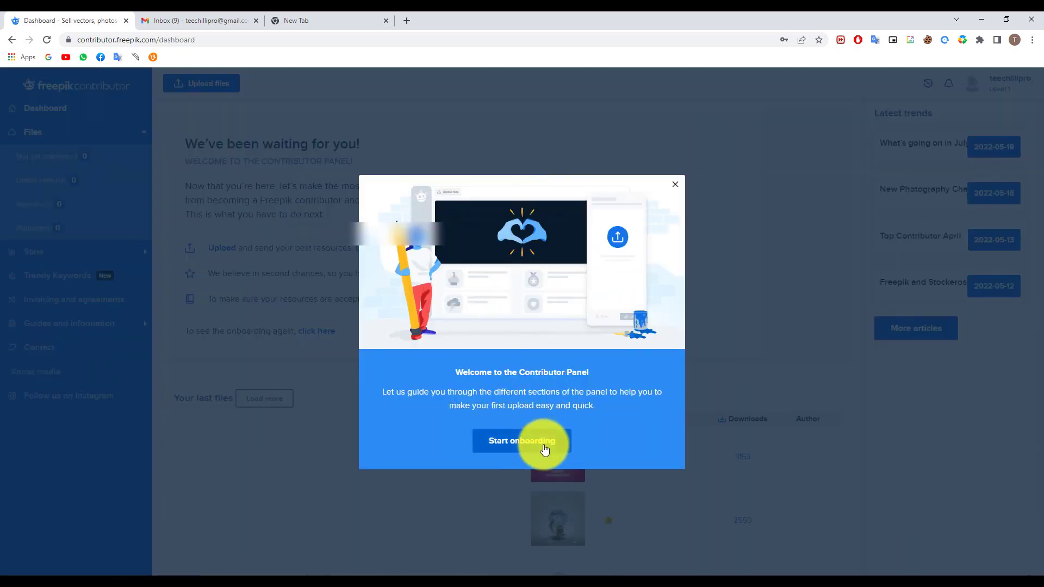
{"action": "left_click", "coordinate": [543, 448]}
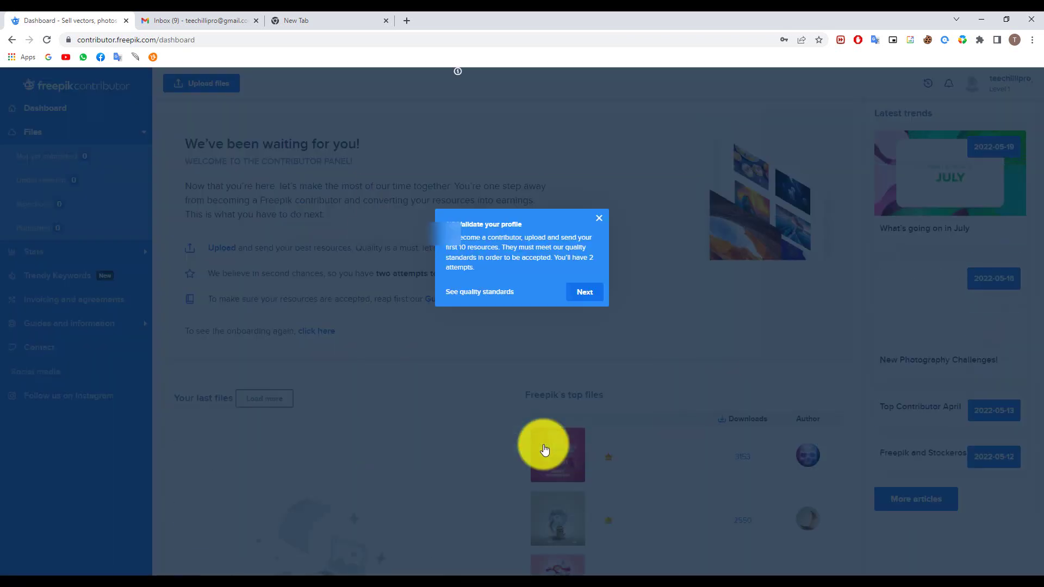
{"action": "left_click", "coordinate": [587, 300]}
{"action": "left_click", "coordinate": [274, 224]}
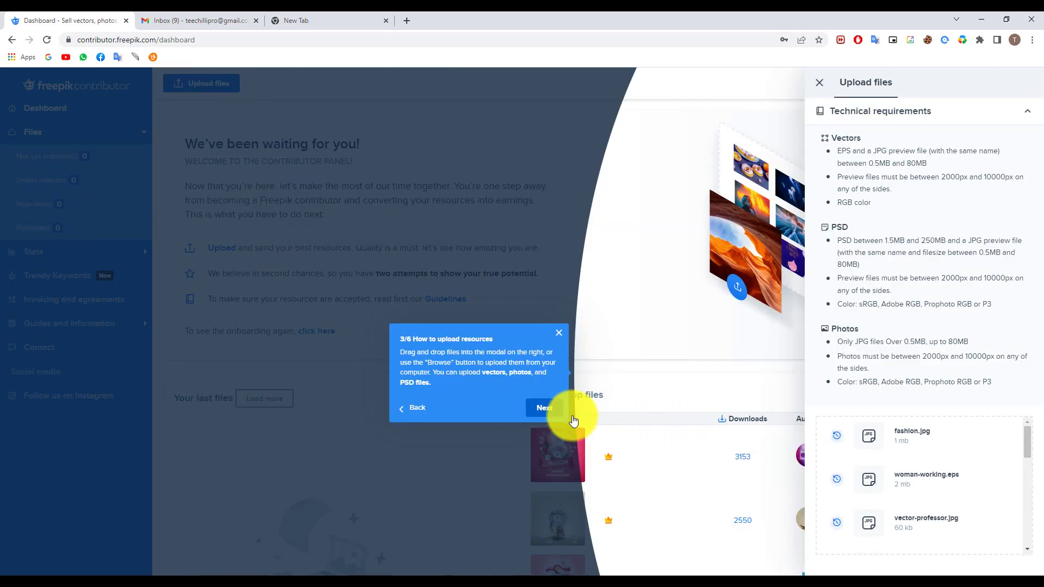
{"action": "left_click", "coordinate": [550, 411]}
{"action": "left_click", "coordinate": [552, 413]}
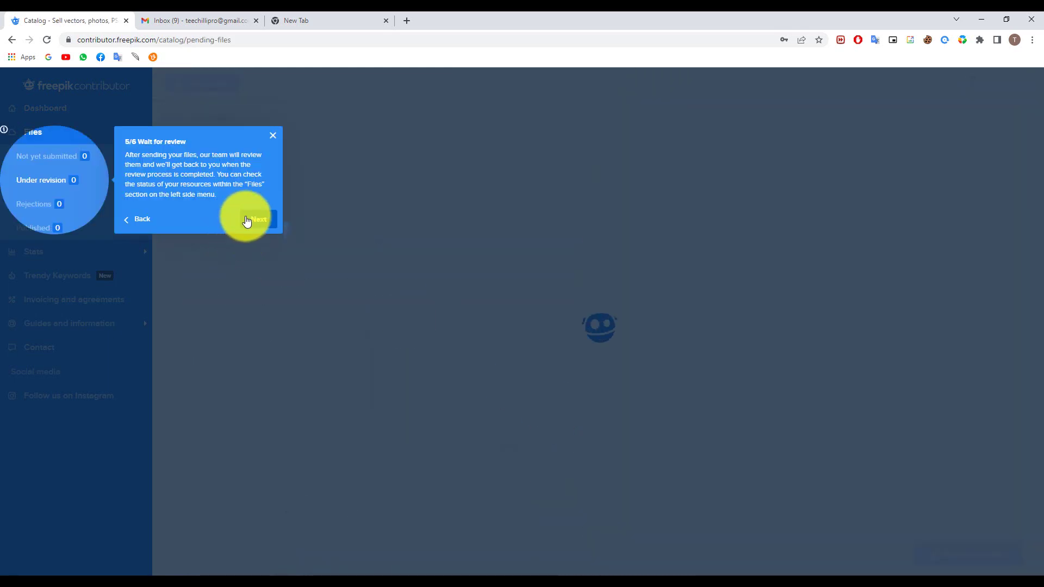
{"action": "left_click", "coordinate": [246, 218]}
{"action": "left_click", "coordinate": [584, 294]}
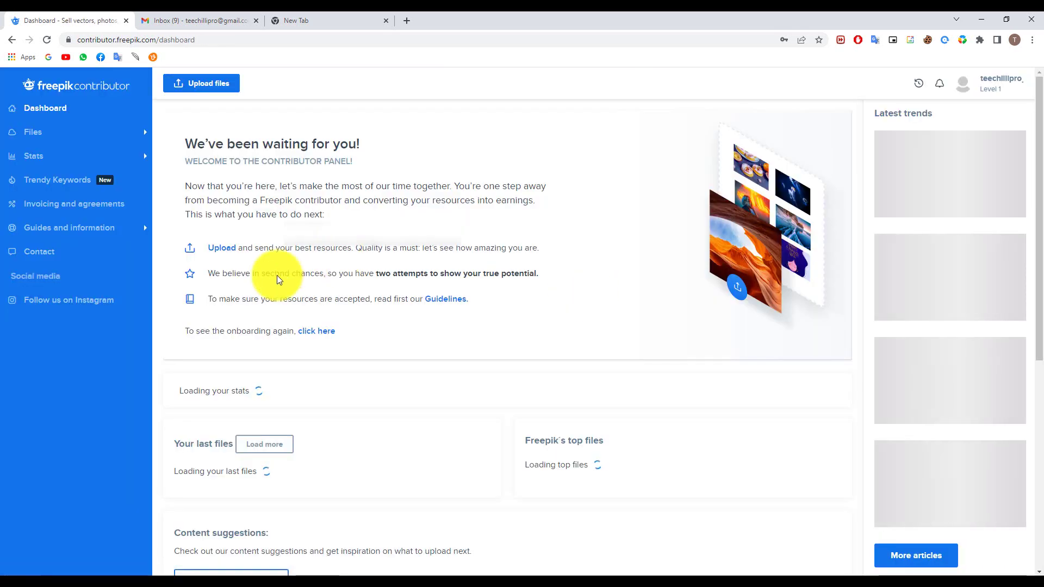
{"action": "left_click", "coordinate": [91, 131]}
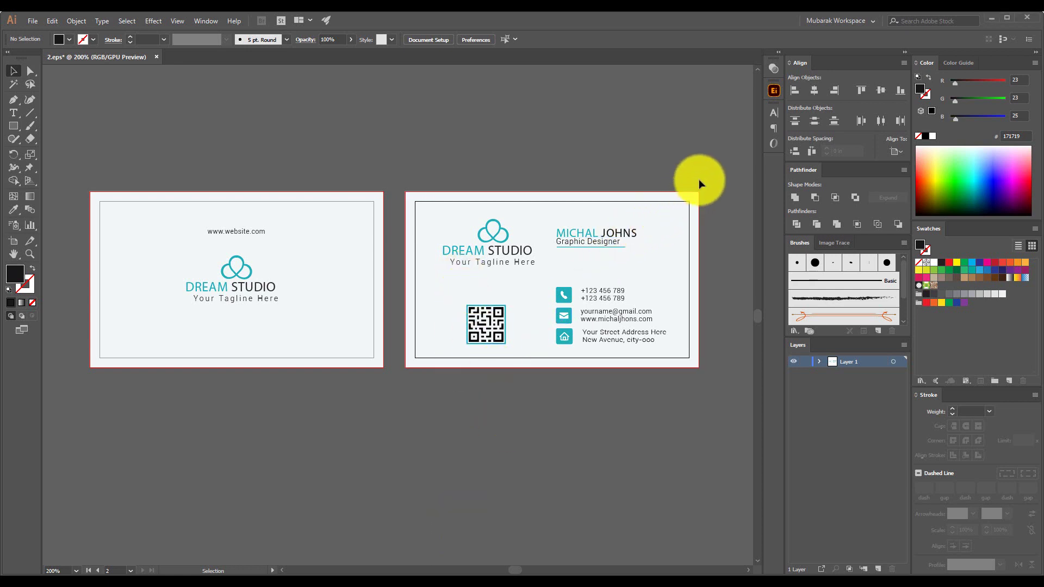
Check both card designs by marquee-selecting and deselecting their artwork, then bring up the File menu
{"action": "left_click_drag", "start_coordinate": [708, 171], "coordinate": [87, 408]}
{"action": "left_click", "coordinate": [87, 408]}
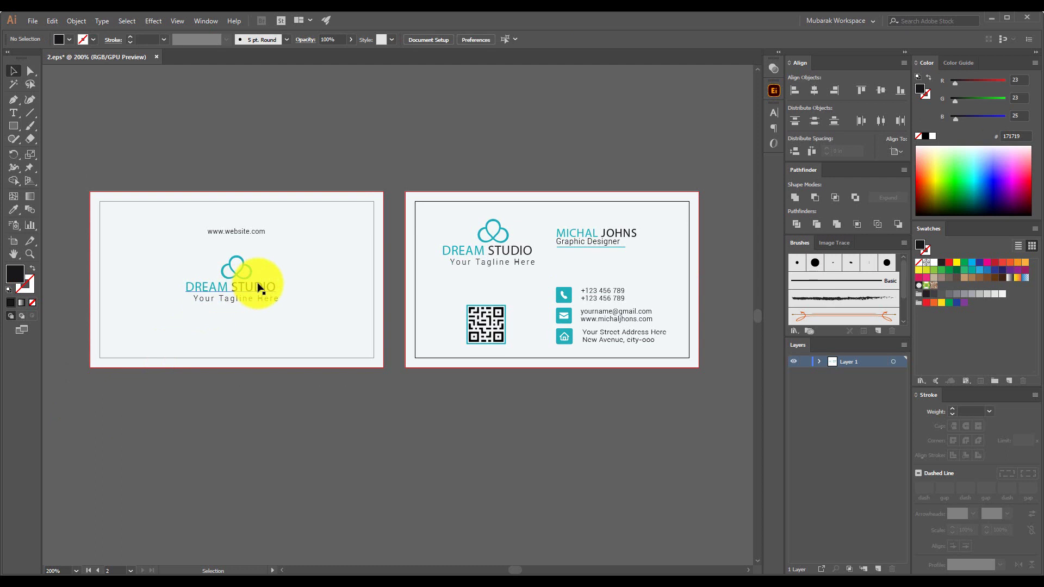
{"action": "left_click_drag", "start_coordinate": [295, 154], "coordinate": [226, 344]}
{"action": "left_click", "coordinate": [531, 225]}
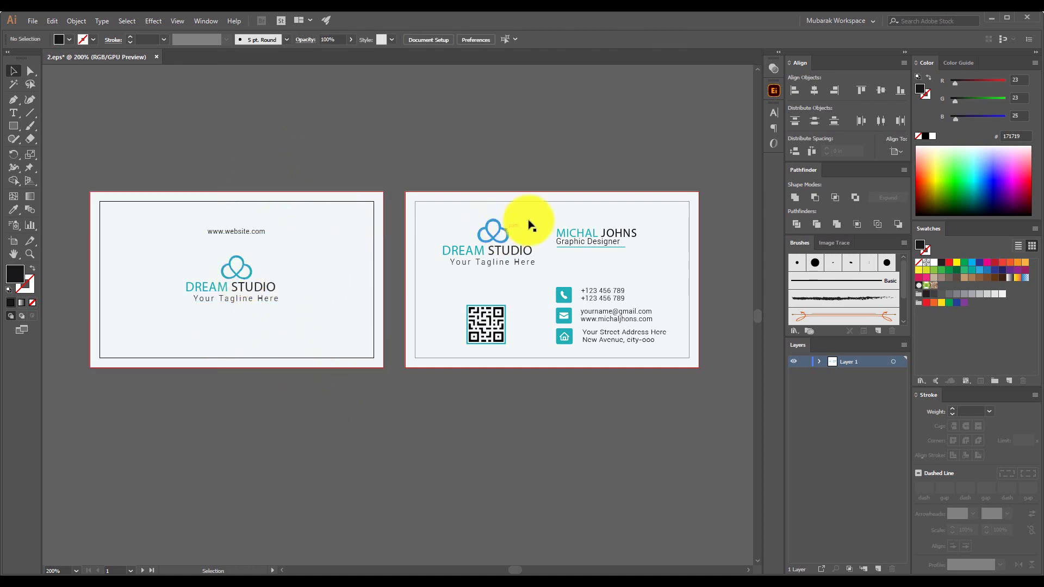
{"action": "left_click_drag", "start_coordinate": [676, 373], "coordinate": [262, 143]}
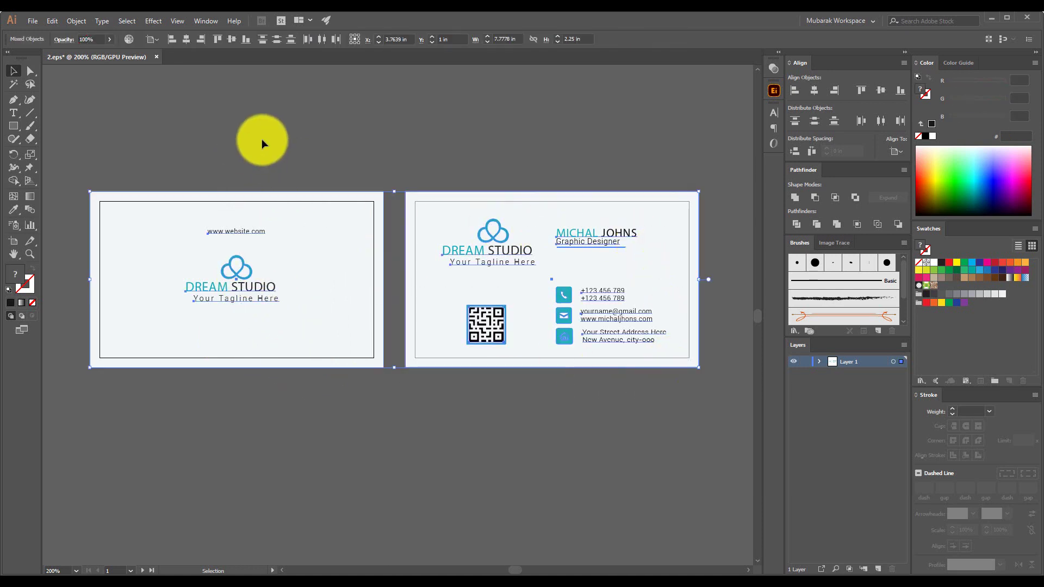
{"action": "left_click", "coordinate": [262, 143]}
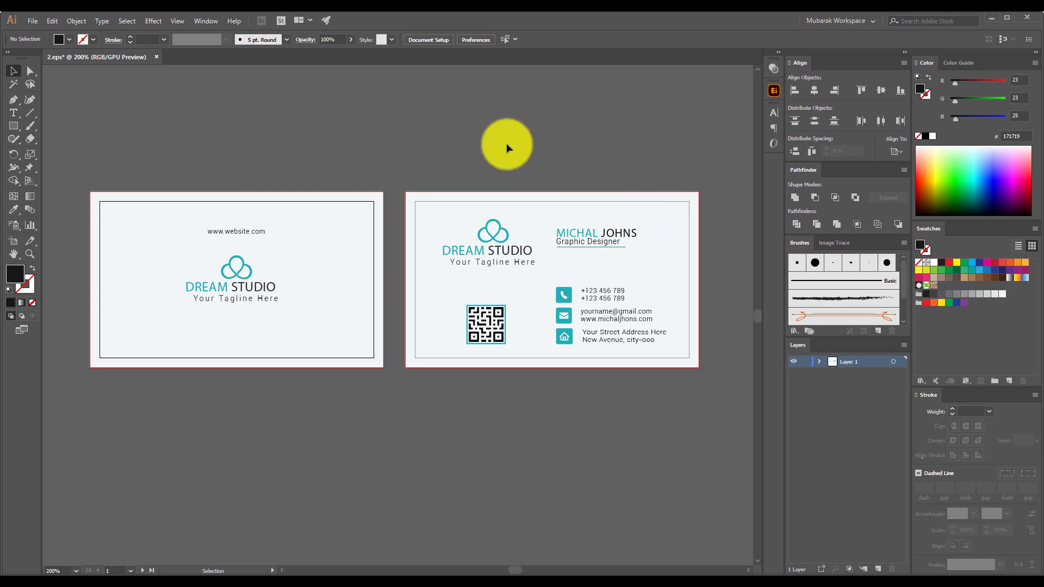
{"action": "left_click", "coordinate": [31, 19]}
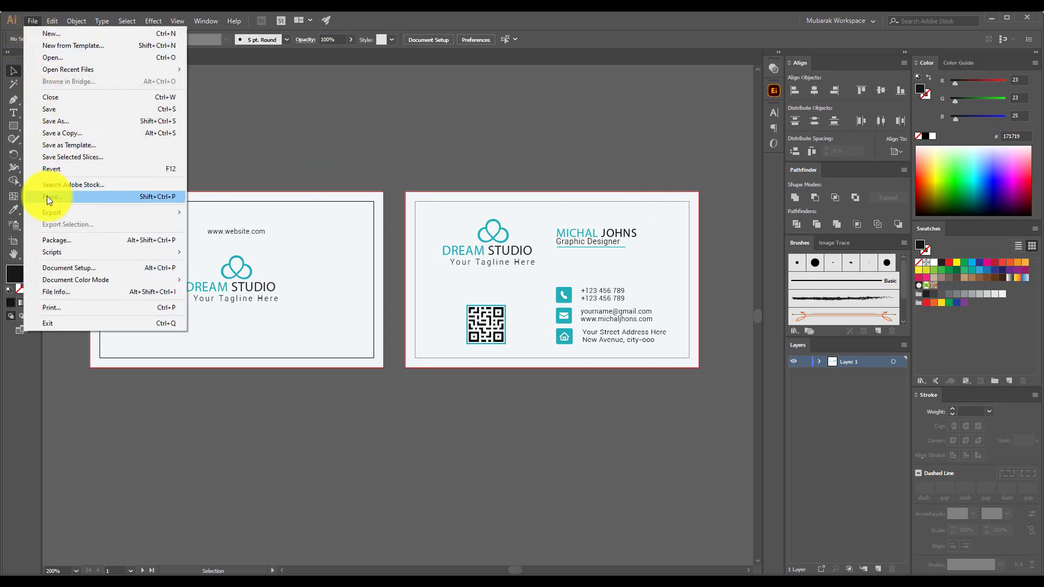
Save a copy named '2 copy' in Illustrator EPS format to the Desktop
{"action": "left_click", "coordinate": [51, 134]}
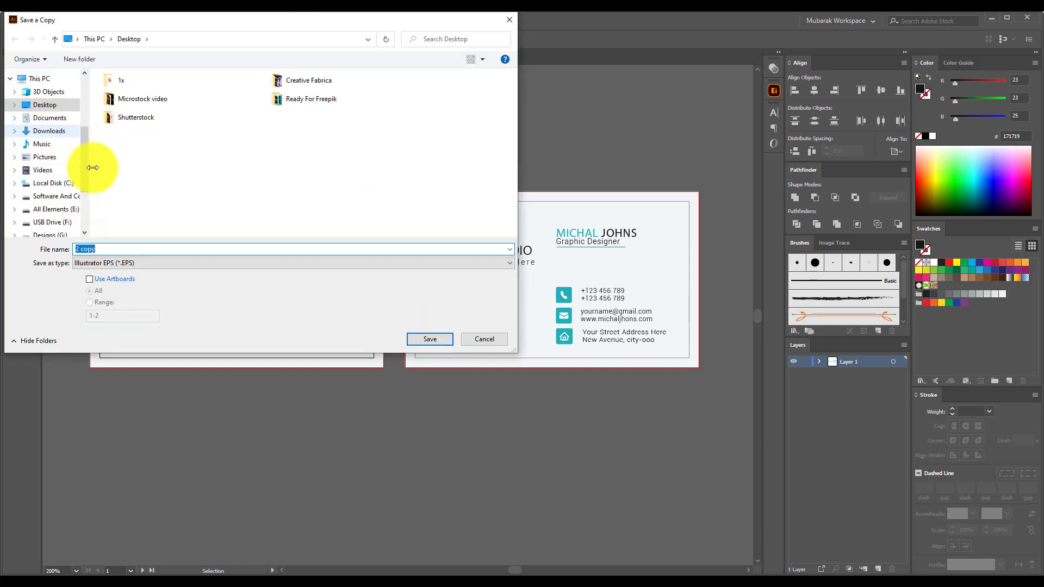
{"action": "left_click", "coordinate": [112, 263]}
{"action": "left_click", "coordinate": [112, 283]}
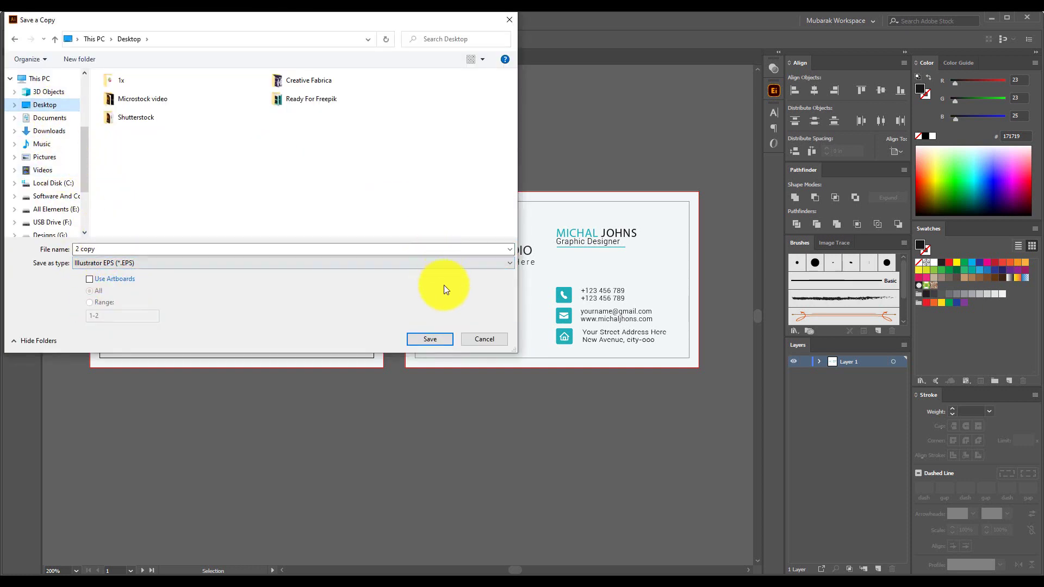
{"action": "left_click", "coordinate": [446, 339]}
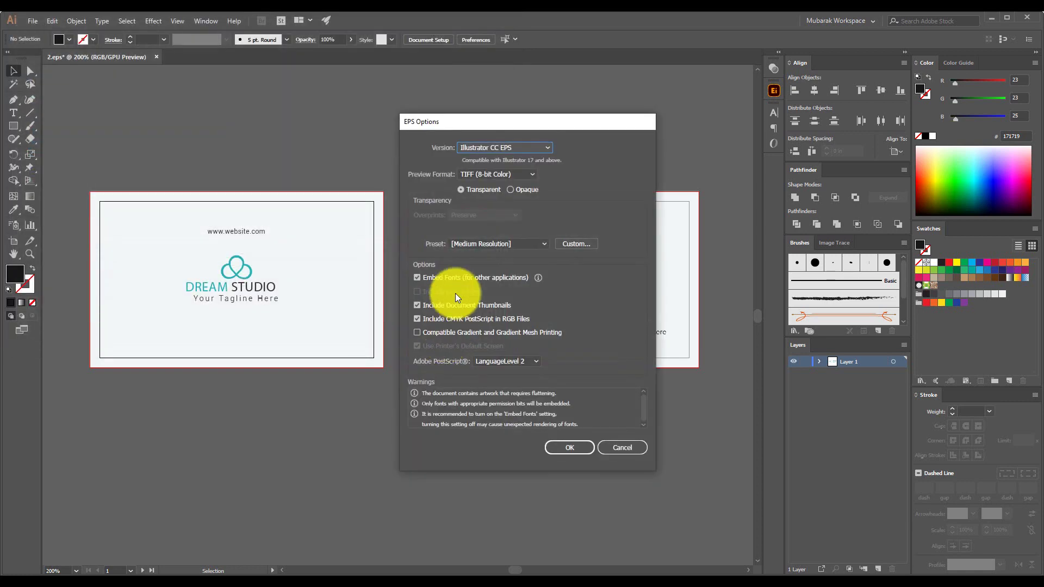
Confirm the EPS options with the Illustrator CC EPS version
{"action": "left_click", "coordinate": [495, 148]}
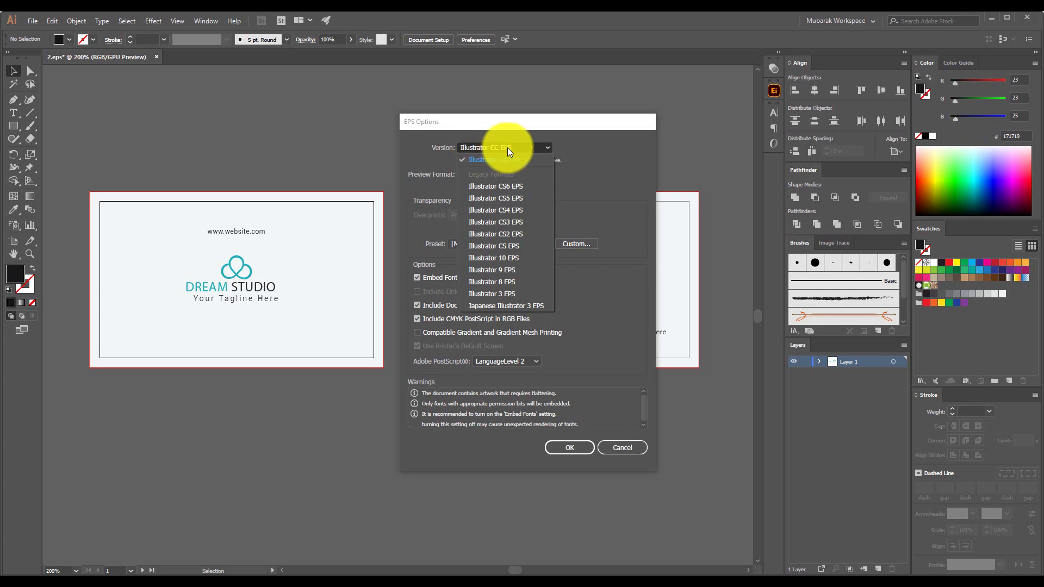
{"action": "left_click", "coordinate": [507, 148]}
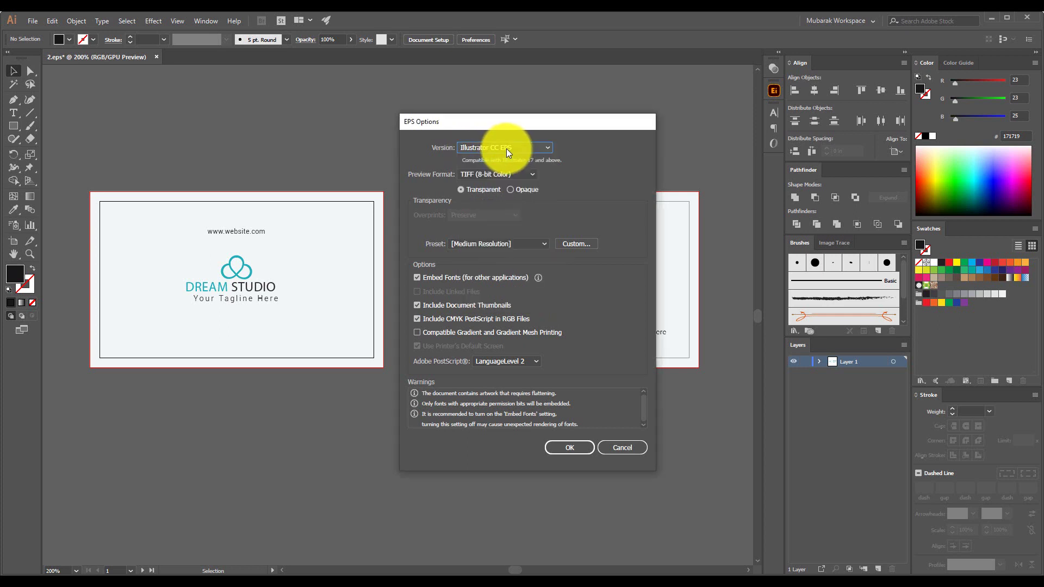
{"action": "left_click", "coordinate": [574, 447]}
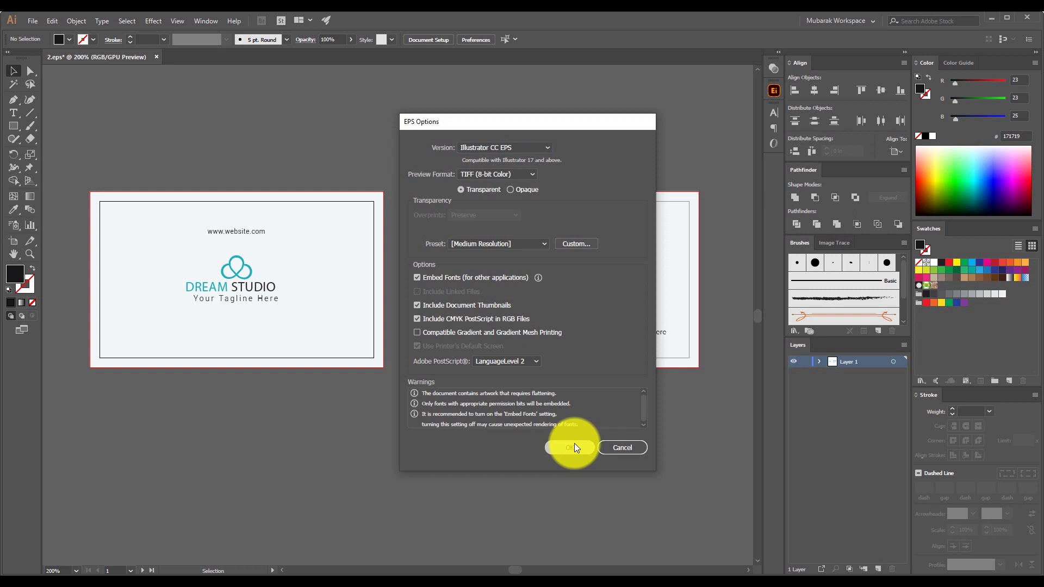
{"action": "left_click", "coordinate": [517, 152]}
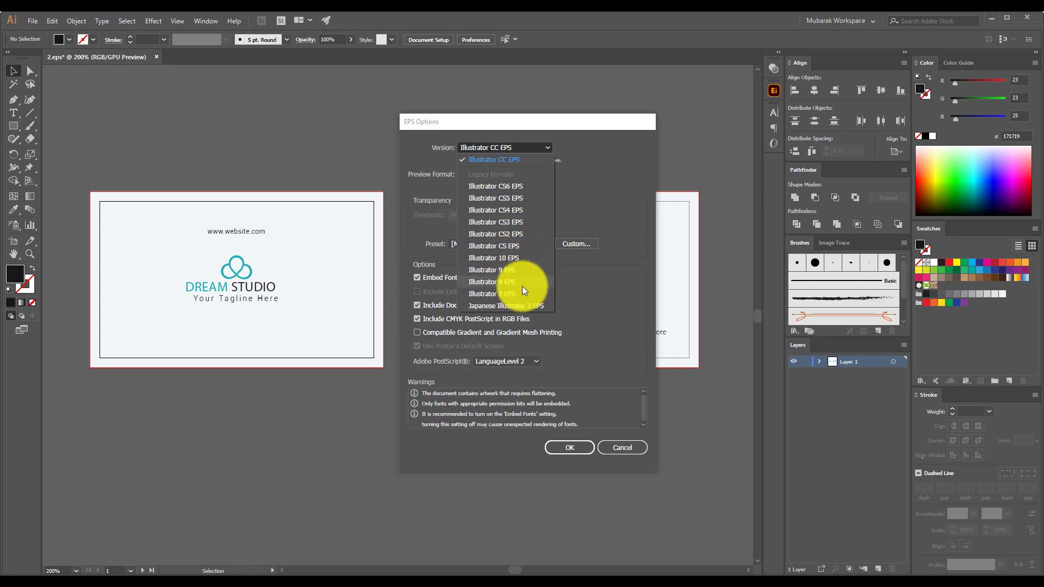
{"action": "left_click", "coordinate": [497, 159]}
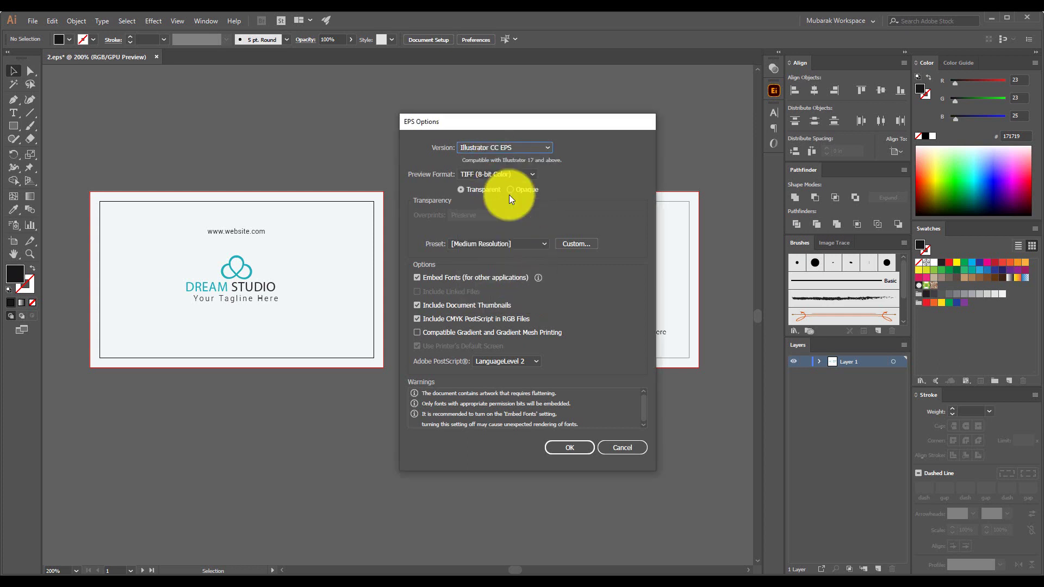
{"action": "left_click", "coordinate": [573, 446]}
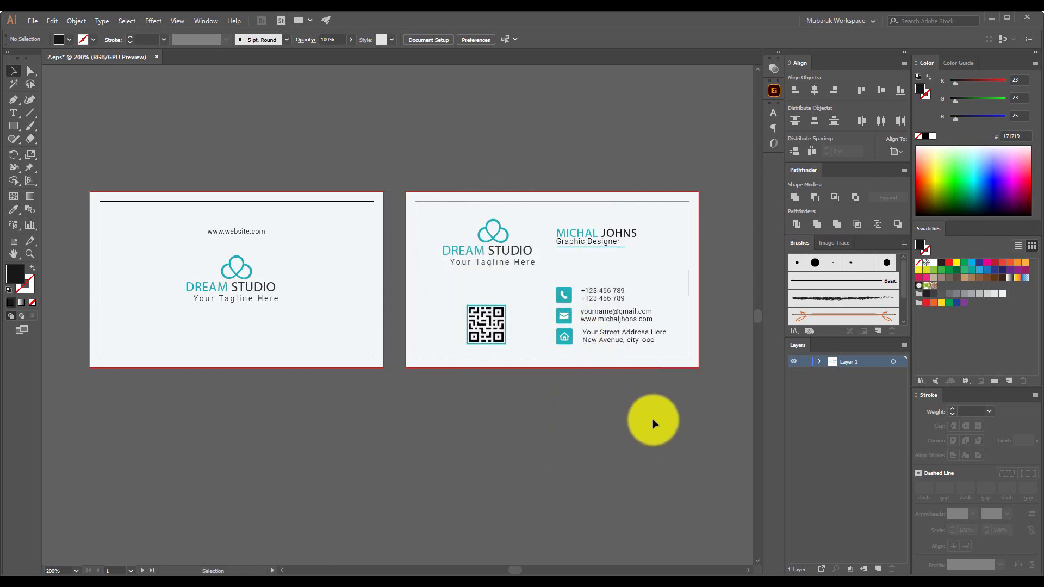
Recentre the cards, then create a new document with 4000 px width and height
{"action": "scroll", "coordinate": [653, 424], "scroll_direction": "down", "scroll_amount": 2}
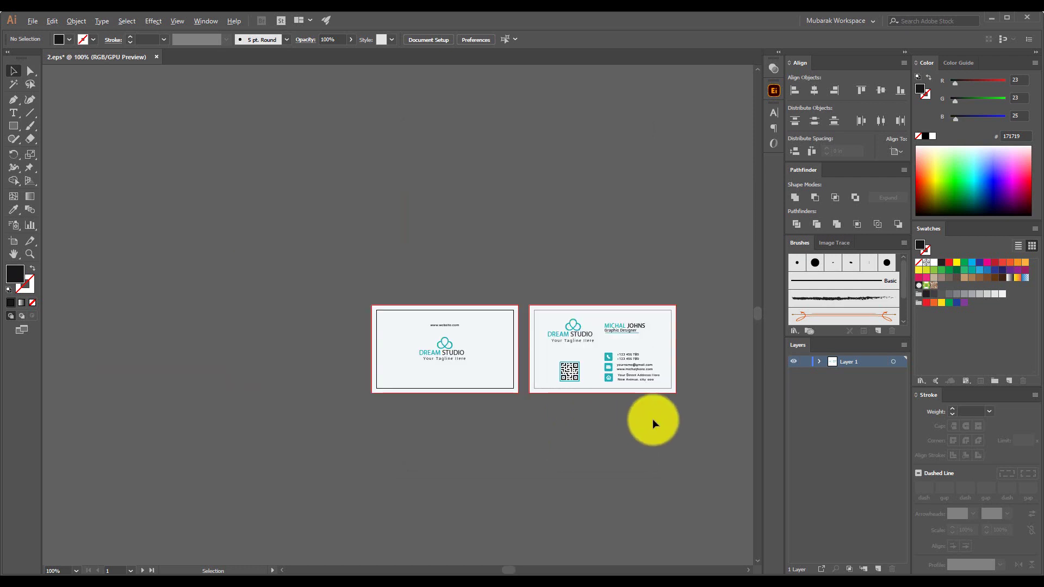
{"action": "scroll", "coordinate": [653, 423], "scroll_direction": "up", "scroll_amount": 2}
{"action": "scroll", "coordinate": [653, 424], "scroll_direction": "down", "scroll_amount": 1}
{"action": "left_click_drag", "start_coordinate": [653, 422], "coordinate": [596, 422]}
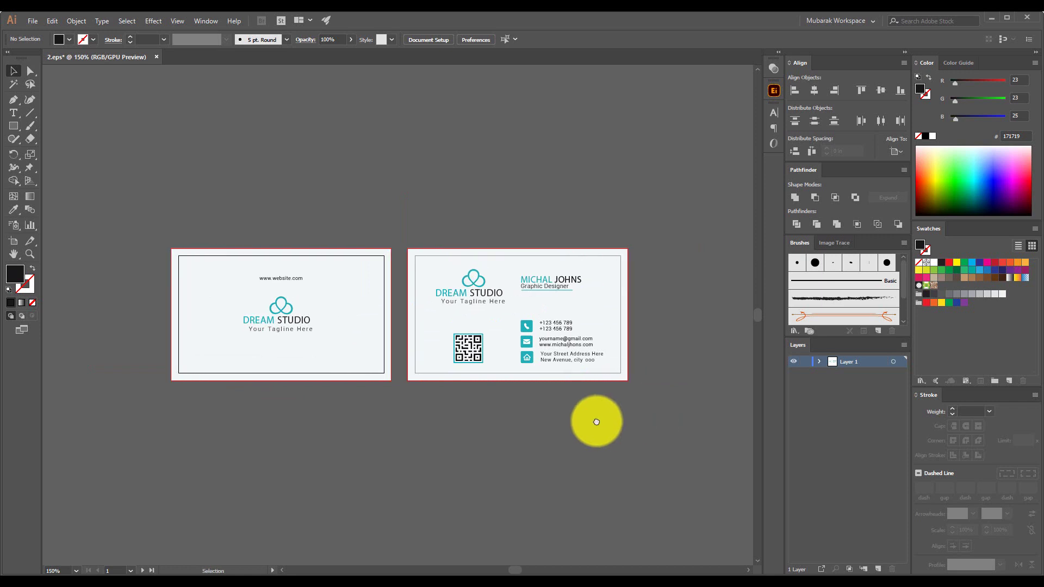
{"action": "left_click", "coordinate": [33, 22]}
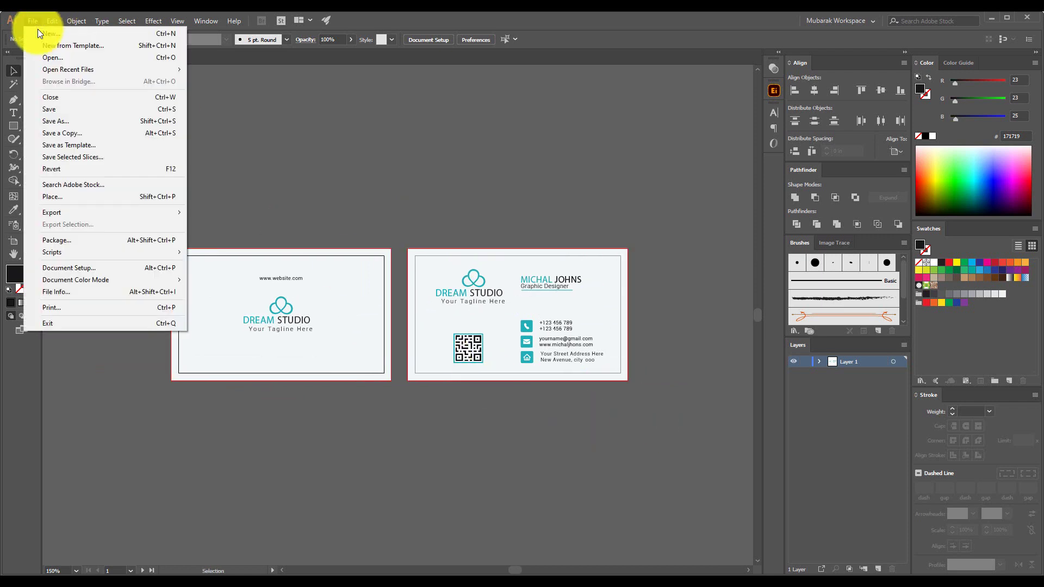
{"action": "left_click", "coordinate": [38, 35]}
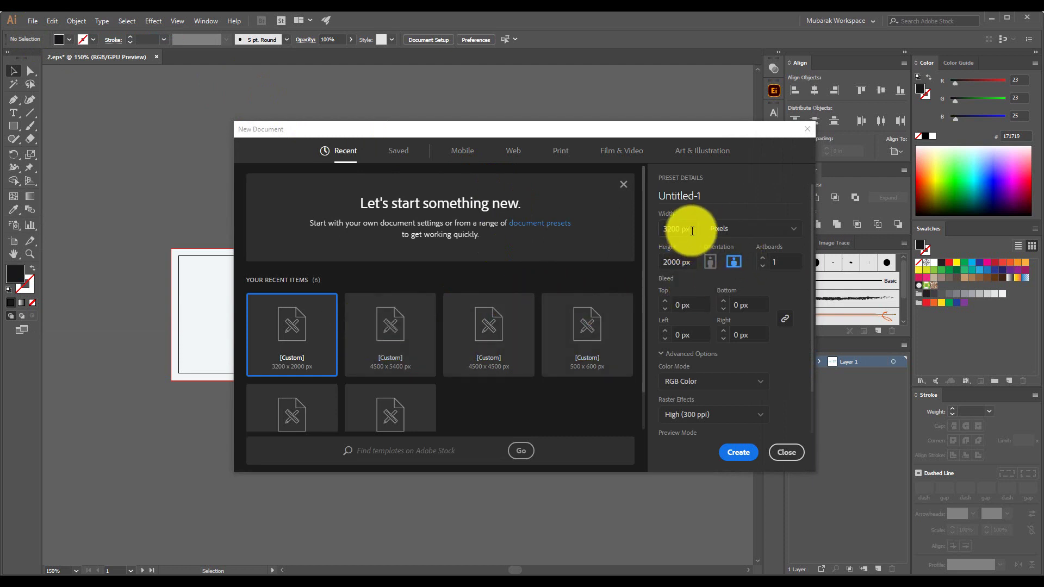
{"action": "left_click", "coordinate": [692, 231]}
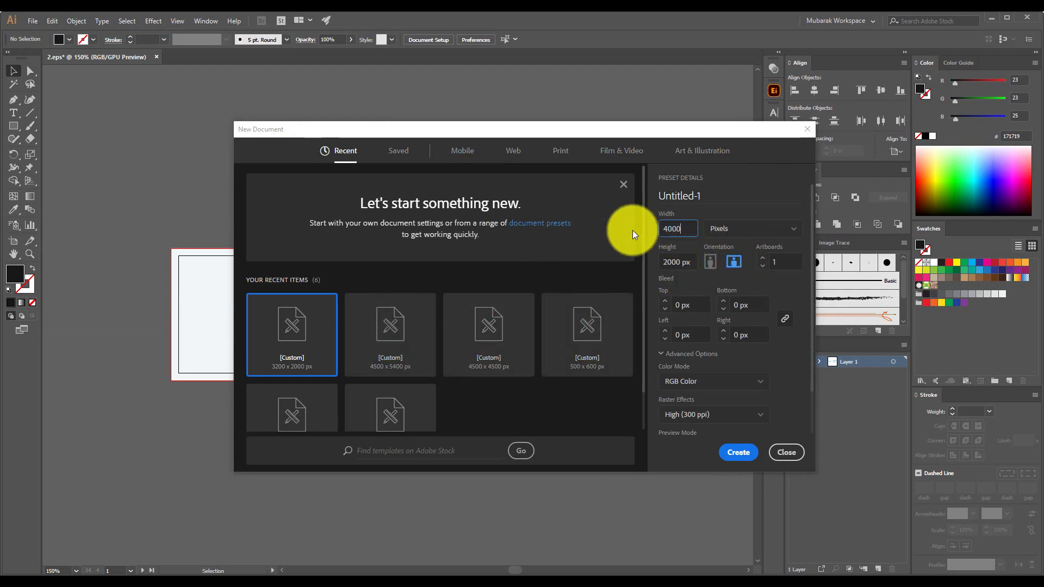
{"action": "left_click", "coordinate": [664, 268]}
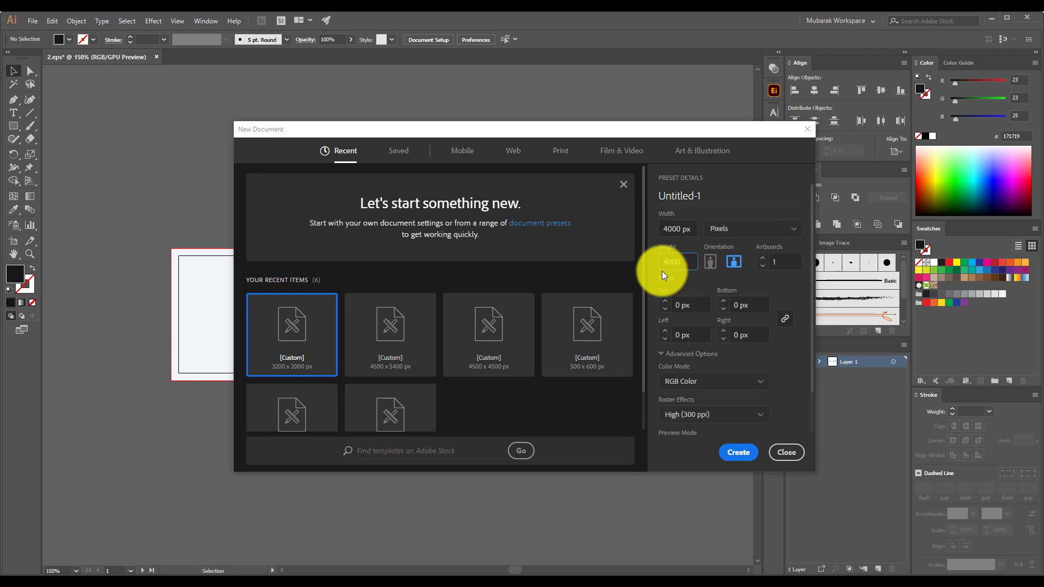
{"action": "type", "text": "4000"}
{"action": "left_click", "coordinate": [738, 452]}
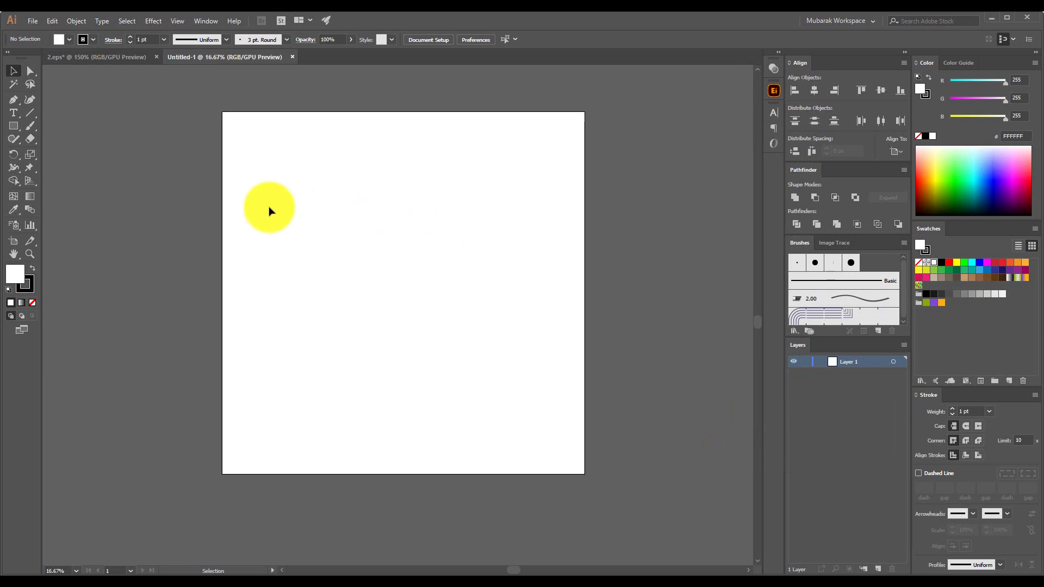
Bring both cards into Untitled-1 and cover the artboard with a light grey CCCCCC rectangle
{"action": "left_click", "coordinate": [128, 58]}
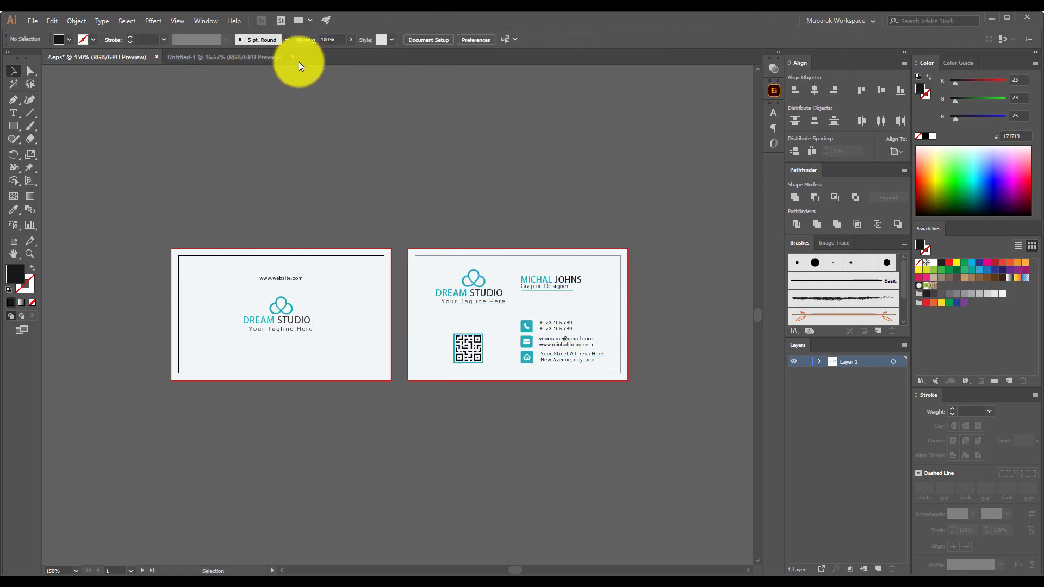
{"action": "left_click", "coordinate": [298, 61]}
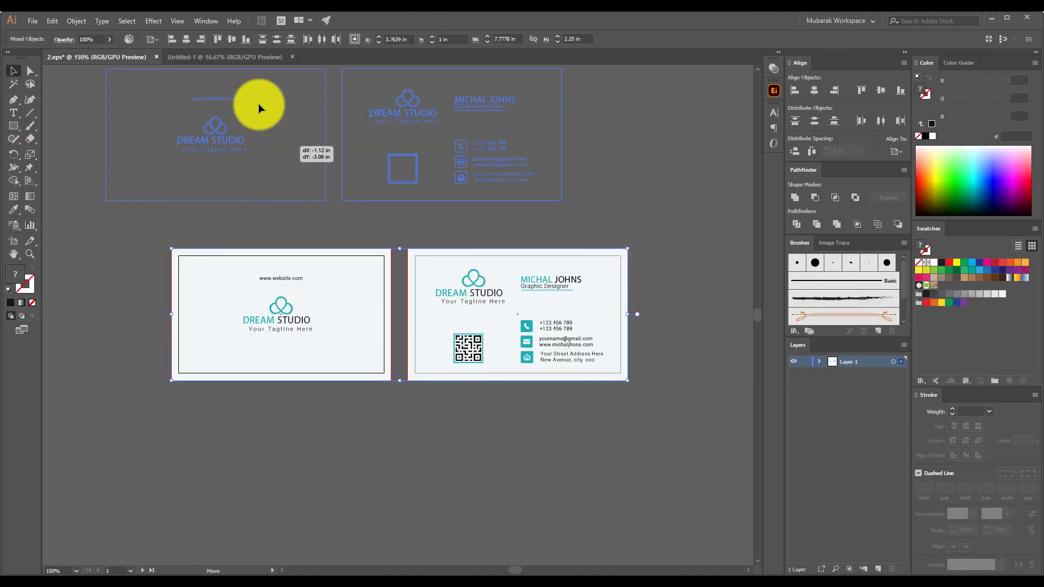
{"action": "mouse_move", "coordinate": [259, 109]}
{"action": "left_mouse_down"}
{"action": "mouse_move", "coordinate": [397, 275]}
{"action": "mouse_move", "coordinate": [163, 260]}
{"action": "left_mouse_up"}
{"action": "left_click", "coordinate": [13, 125]}
{"action": "left_click_drag", "start_coordinate": [222, 111], "coordinate": [585, 474]}
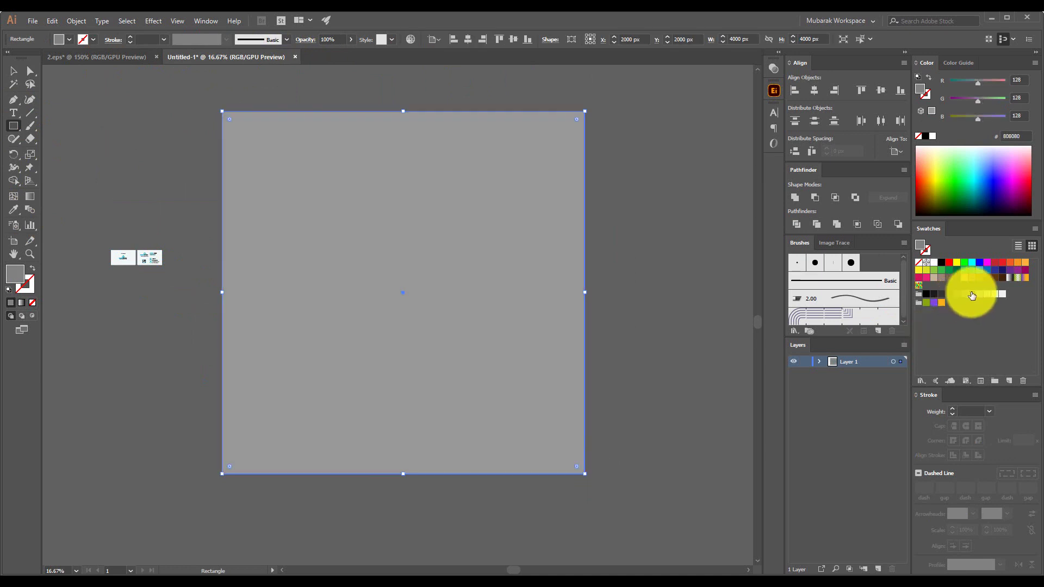
{"action": "left_click", "coordinate": [972, 295]}
Pen a diagonal triangle across the artboard corners and fill it light blue
{"action": "key", "text": "p"}
{"action": "left_click", "coordinate": [222, 474]}
{"action": "left_click", "coordinate": [584, 111]}
{"action": "left_click", "coordinate": [584, 474]}
{"action": "left_click", "coordinate": [222, 474]}
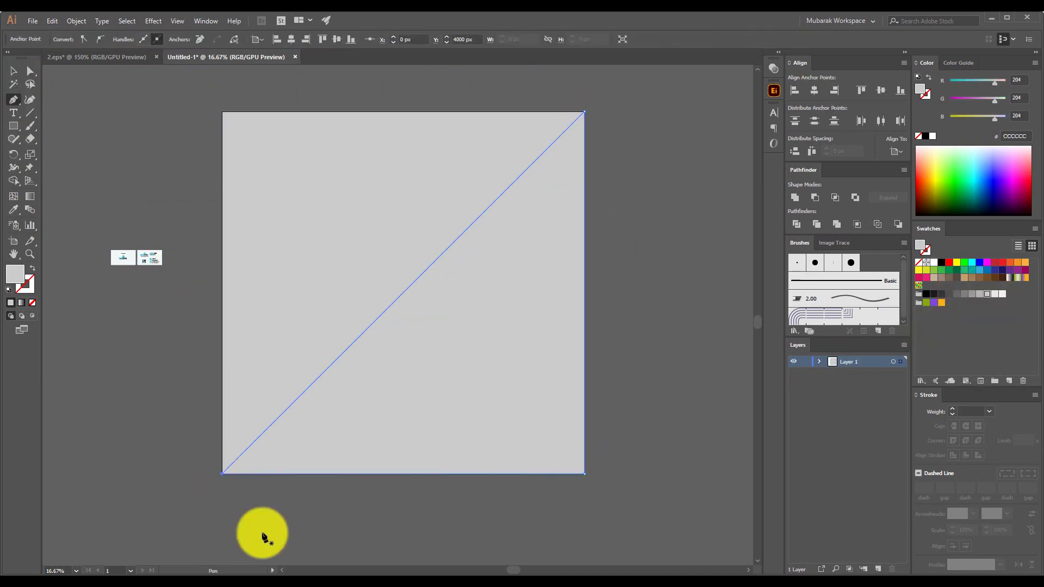
{"action": "key", "text": "v"}
{"action": "double_click", "coordinate": [21, 274]}
{"action": "left_click", "coordinate": [473, 250]}
{"action": "key", "text": "Return"}
{"action": "left_click", "coordinate": [126, 263]}
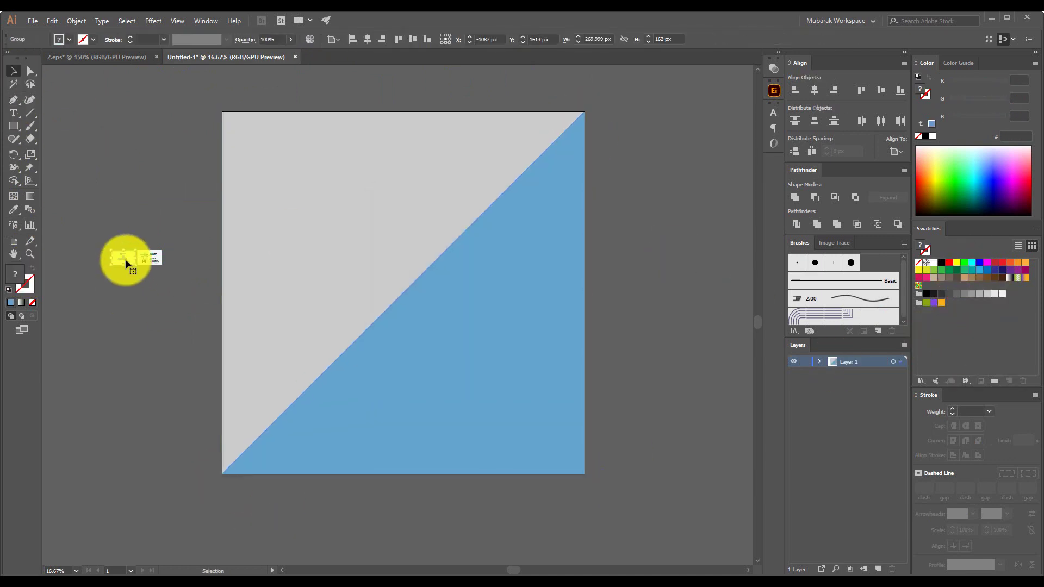
Position the back card on the lower half of the artboard
{"action": "scroll", "coordinate": [158, 268], "scroll_direction": "up", "scroll_amount": 3}
{"action": "scroll", "coordinate": [109, 205], "scroll_direction": "down", "scroll_amount": 1}
{"action": "left_click", "coordinate": [232, 322]}
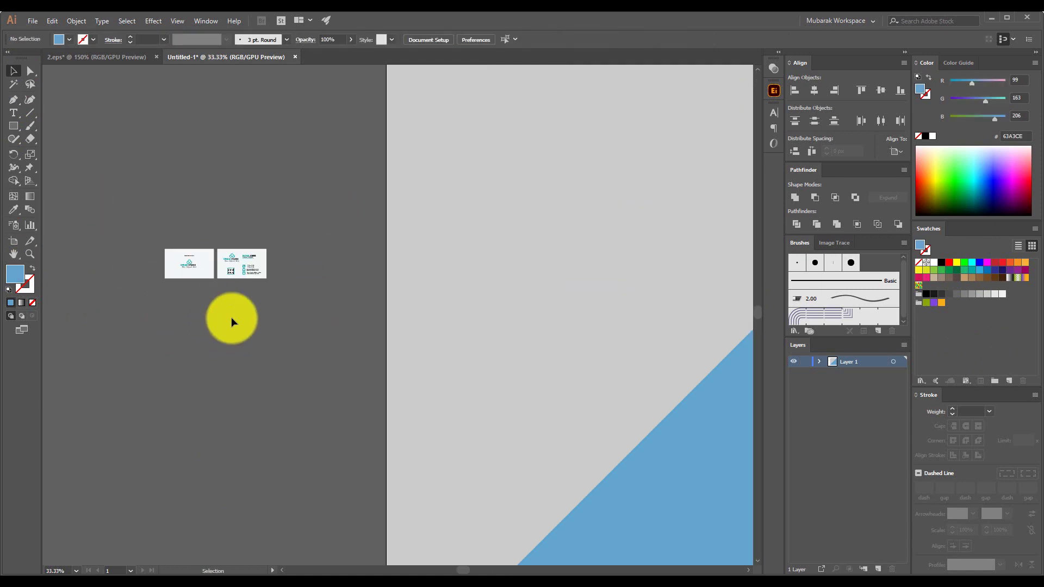
{"action": "scroll", "coordinate": [144, 319], "scroll_direction": "down", "scroll_amount": 2}
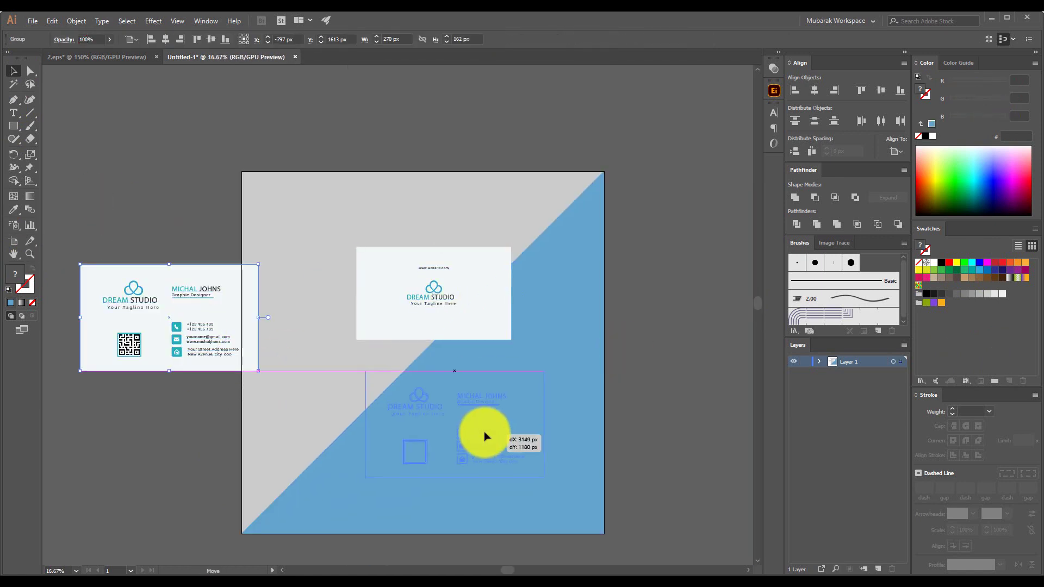
{"action": "left_click_drag", "start_coordinate": [482, 431], "coordinate": [485, 434]}
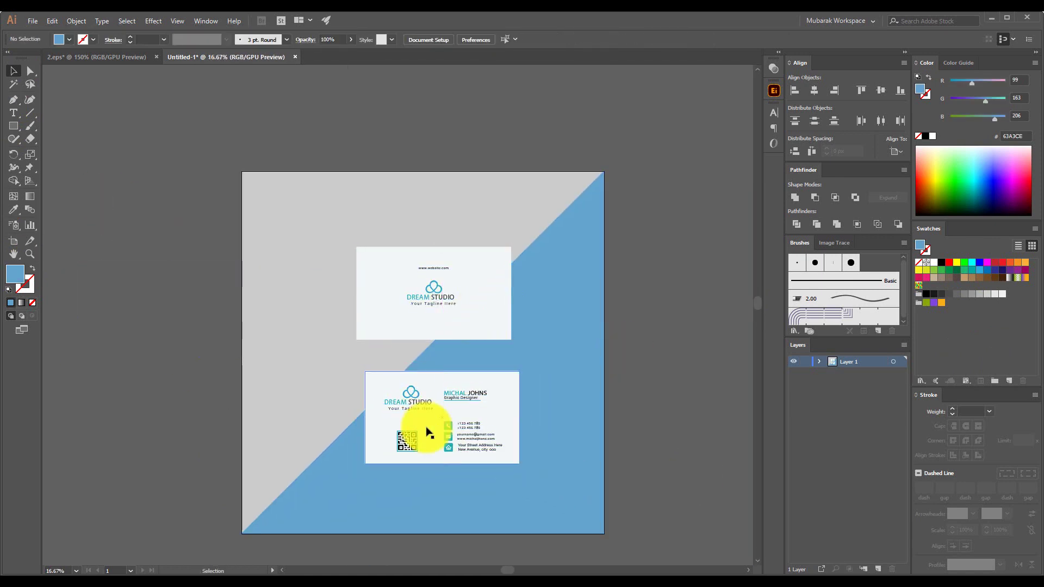
{"action": "left_click", "coordinate": [992, 18]}
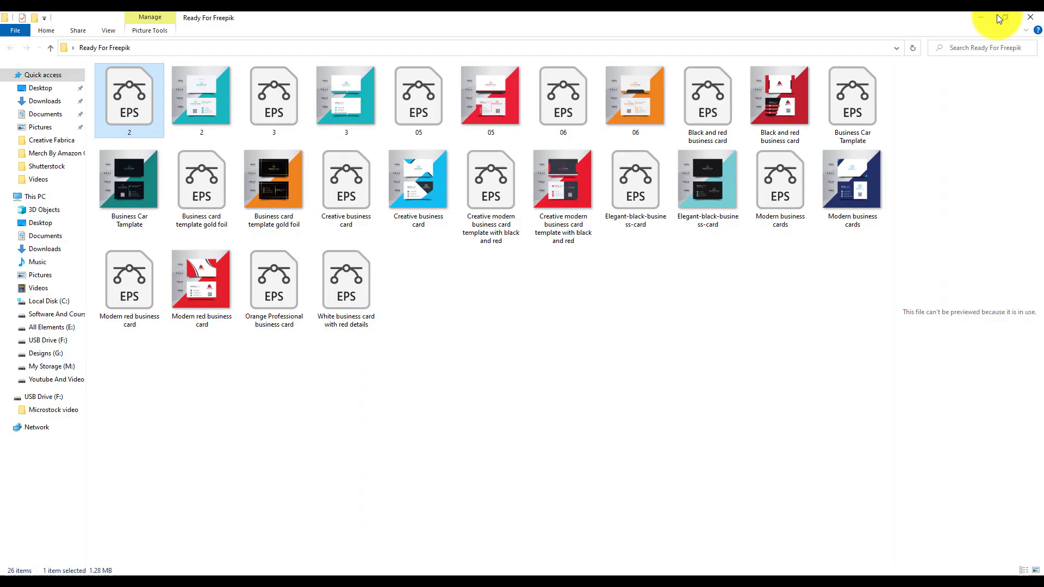
Open the design 2 JPG in Photos at full size, then return to Illustrator
{"action": "left_click", "coordinate": [230, 99]}
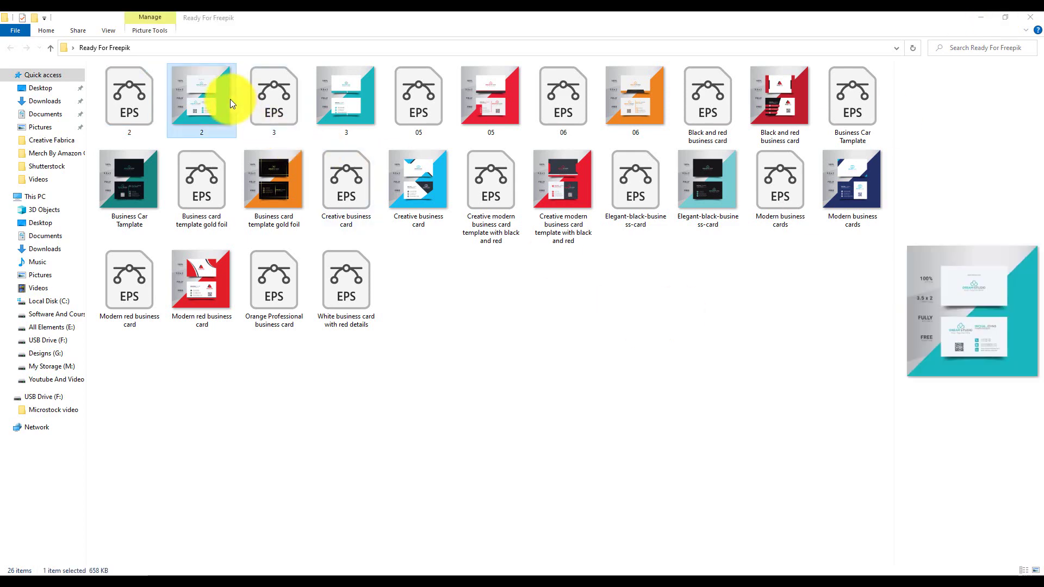
{"action": "double_click", "coordinate": [230, 99]}
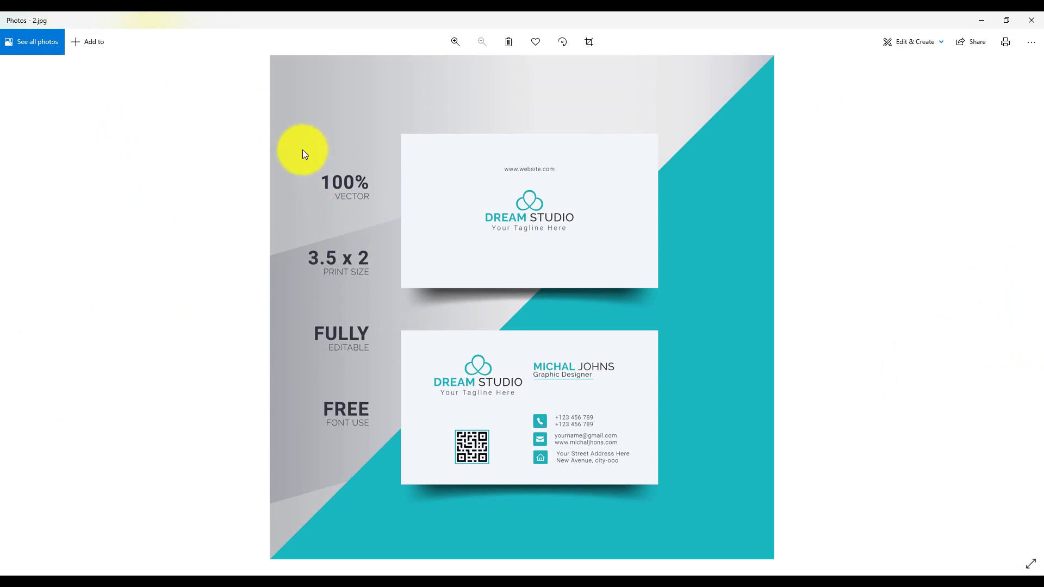
{"action": "left_click", "coordinate": [976, 20]}
{"action": "left_click", "coordinate": [661, 354]}
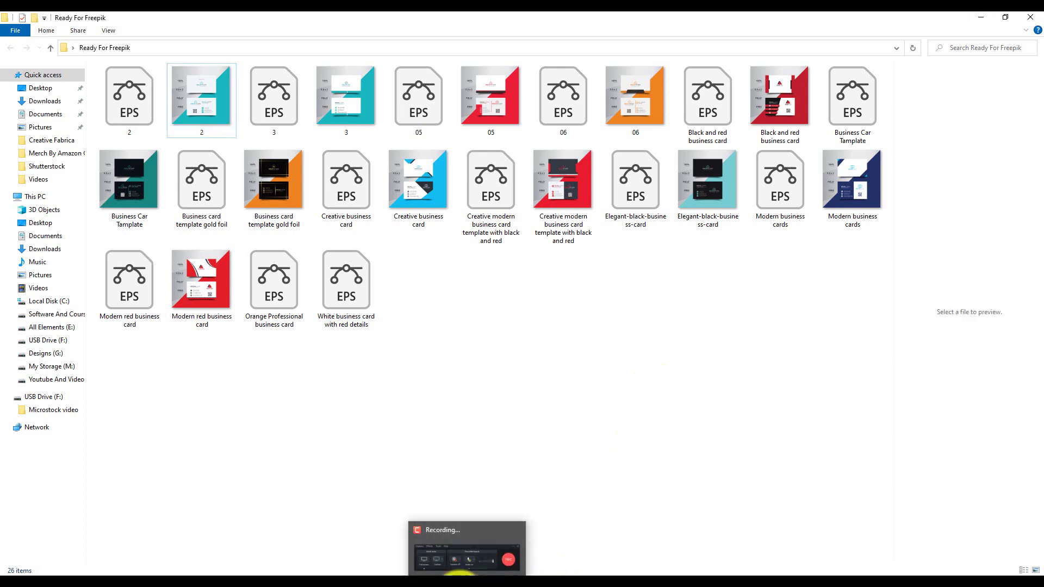
{"action": "left_click", "coordinate": [460, 575]}
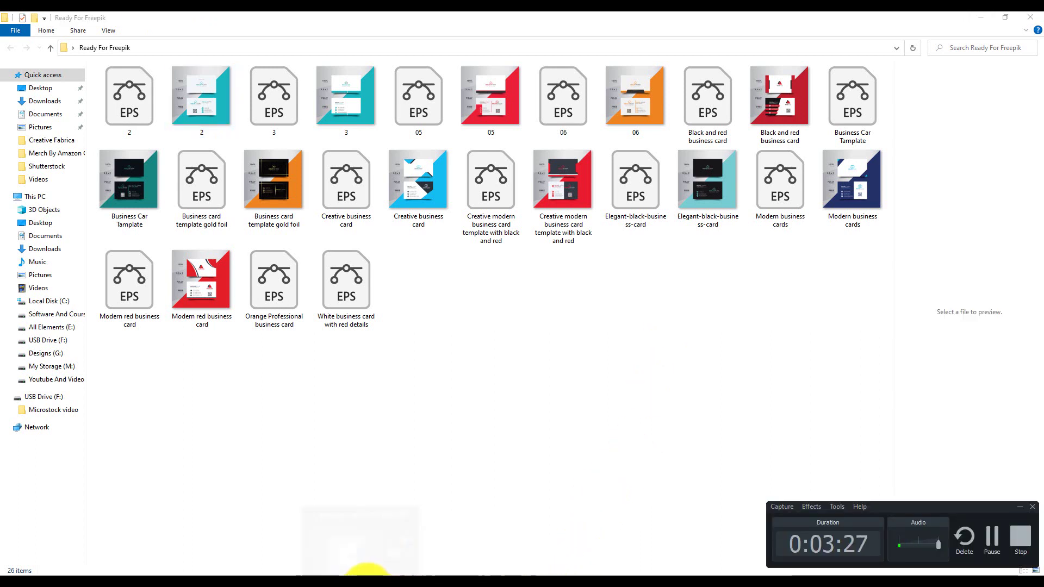
{"action": "left_click", "coordinate": [352, 575]}
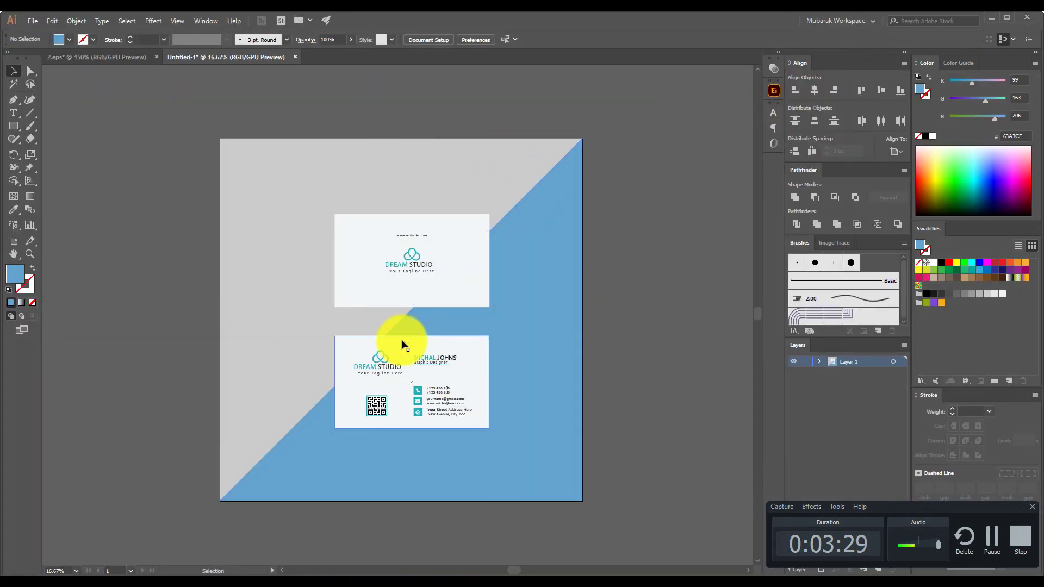
In Save for Web (Legacy), fit the preview in view and set the output format to JPEG
{"action": "left_click", "coordinate": [32, 20]}
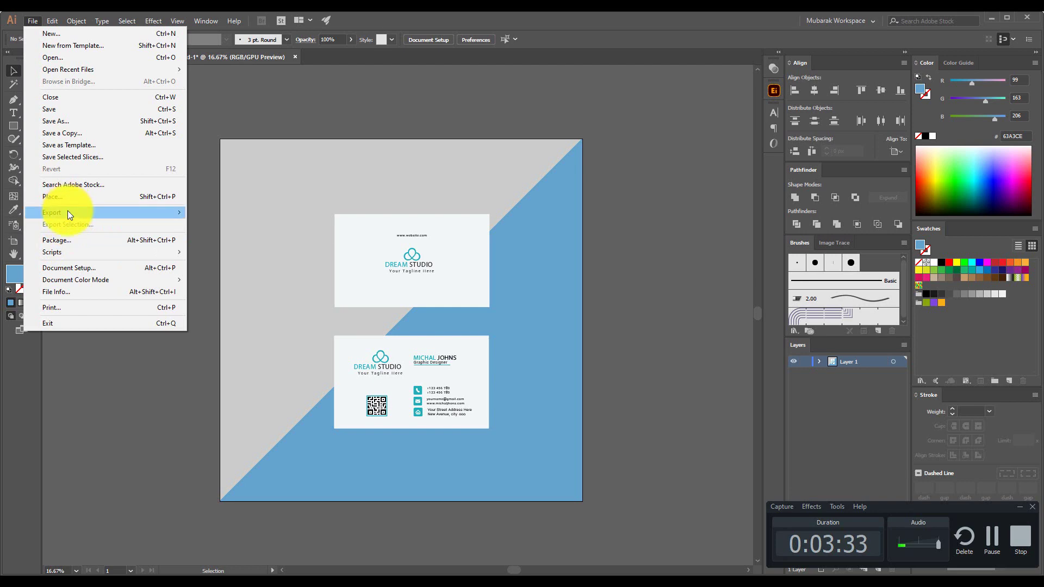
{"action": "mouse_move", "coordinate": [68, 212]}
{"action": "left_click", "coordinate": [239, 236]}
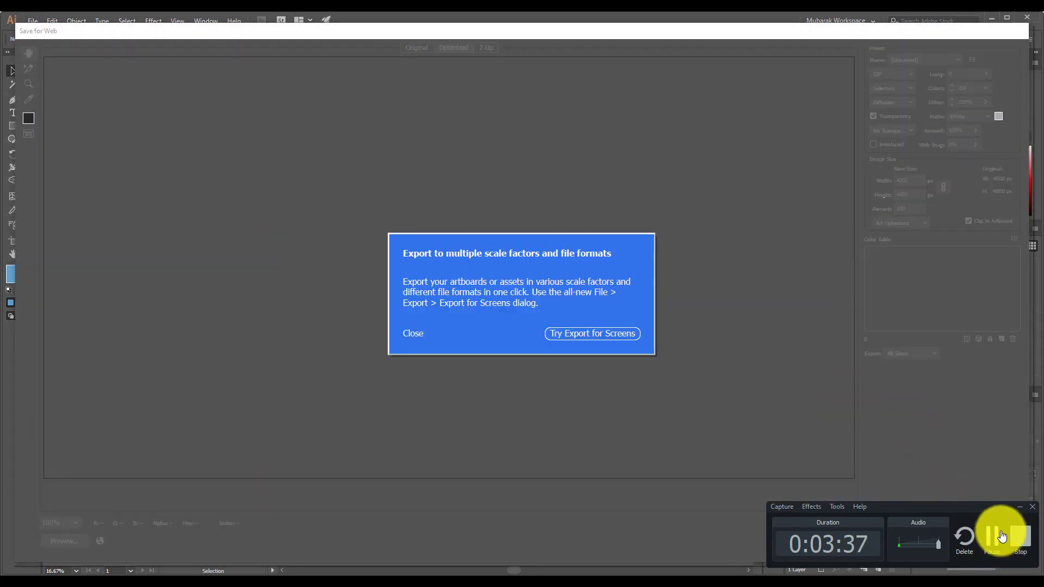
{"action": "left_click", "coordinate": [1019, 507]}
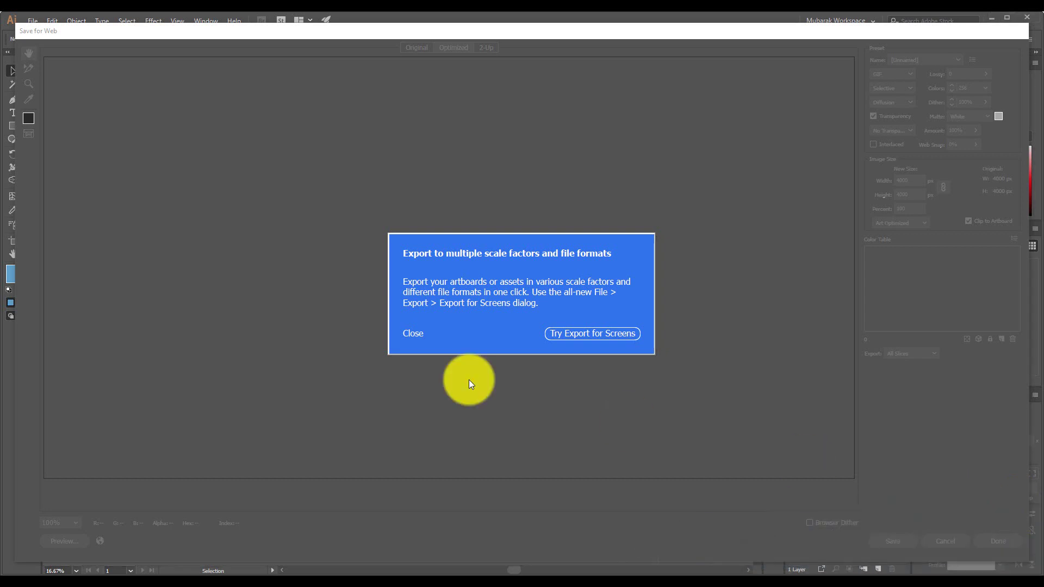
{"action": "left_click", "coordinate": [415, 334]}
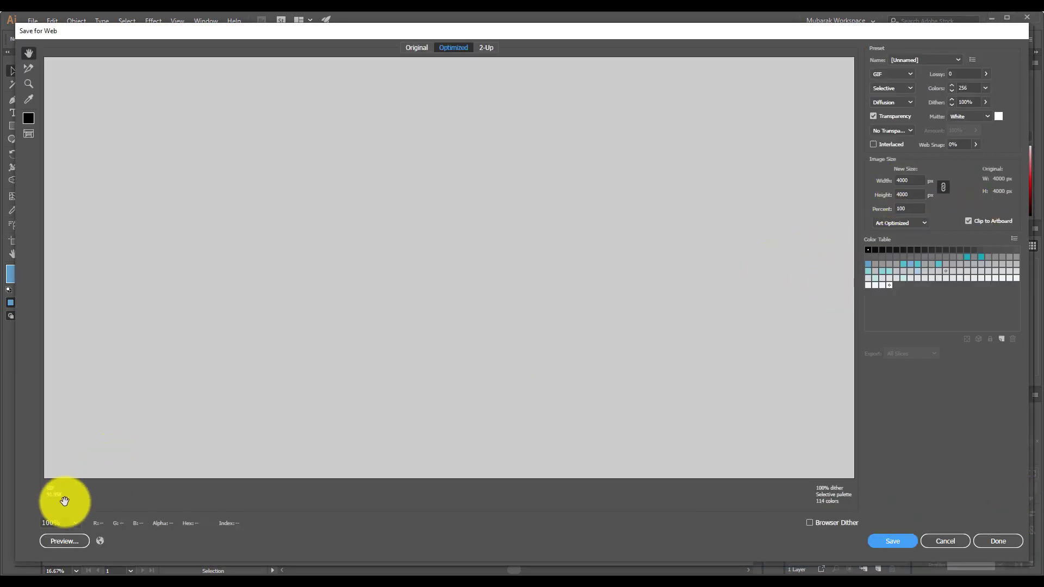
{"action": "left_click", "coordinate": [74, 526]}
{"action": "left_click", "coordinate": [87, 515]}
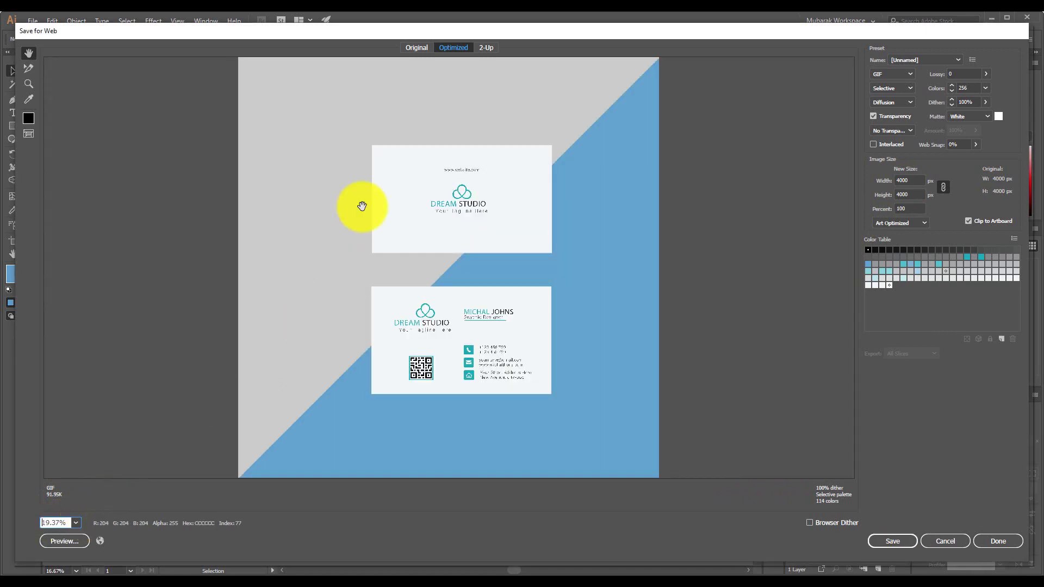
{"action": "left_click", "coordinate": [892, 73]}
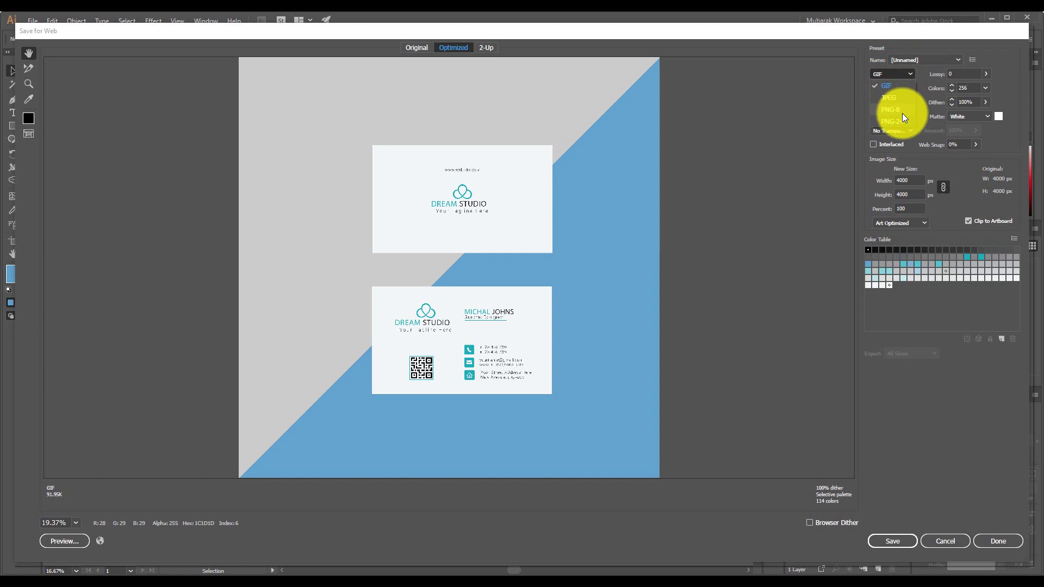
{"action": "left_click", "coordinate": [899, 97]}
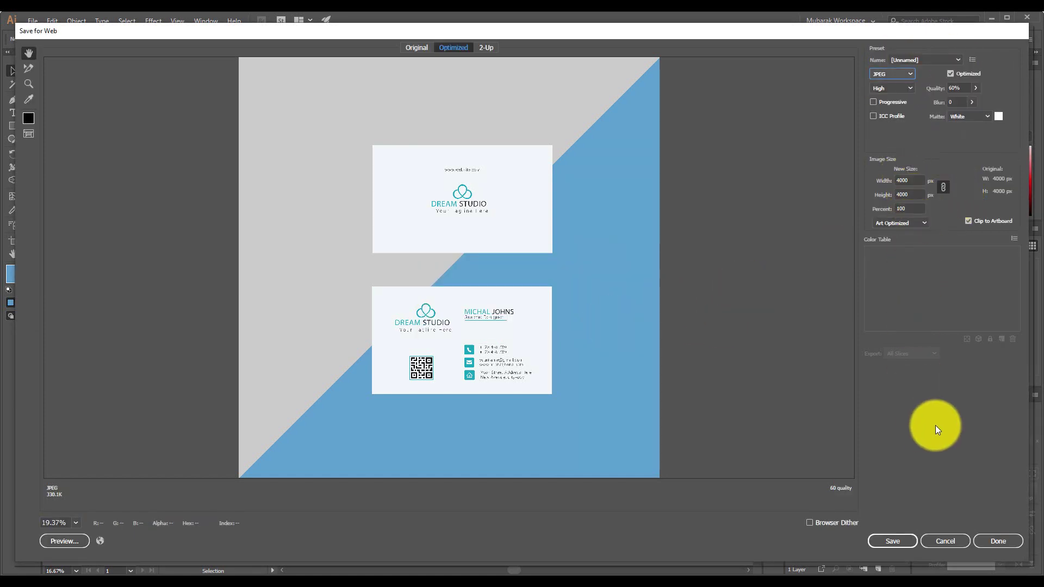
Save the JPEG to the Desktop under the name 'sadfsa'
{"action": "left_click", "coordinate": [900, 540]}
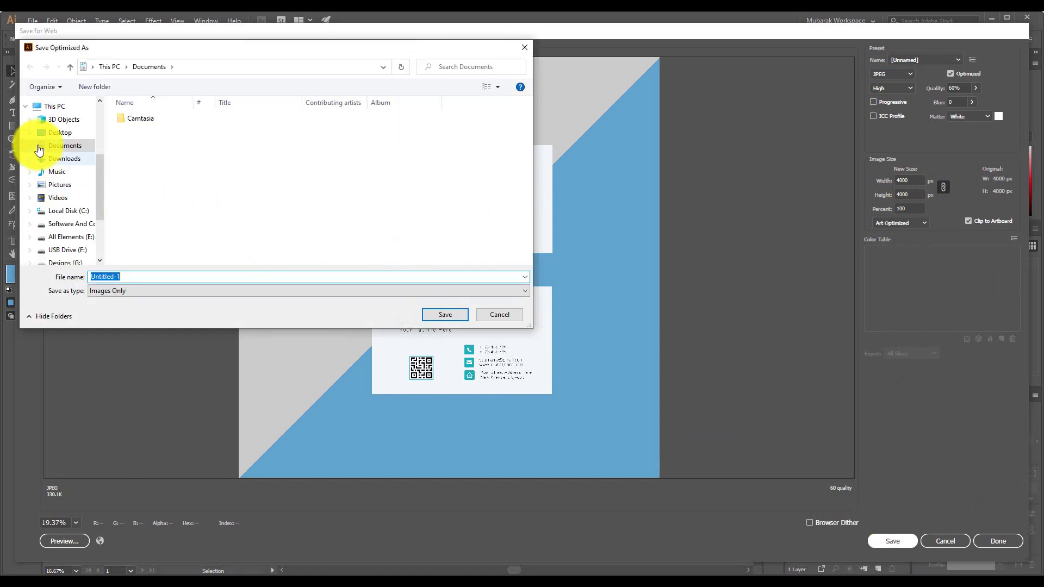
{"action": "left_click", "coordinate": [47, 135]}
{"action": "double_click", "coordinate": [144, 278]}
{"action": "type", "text": "sadfsa"}
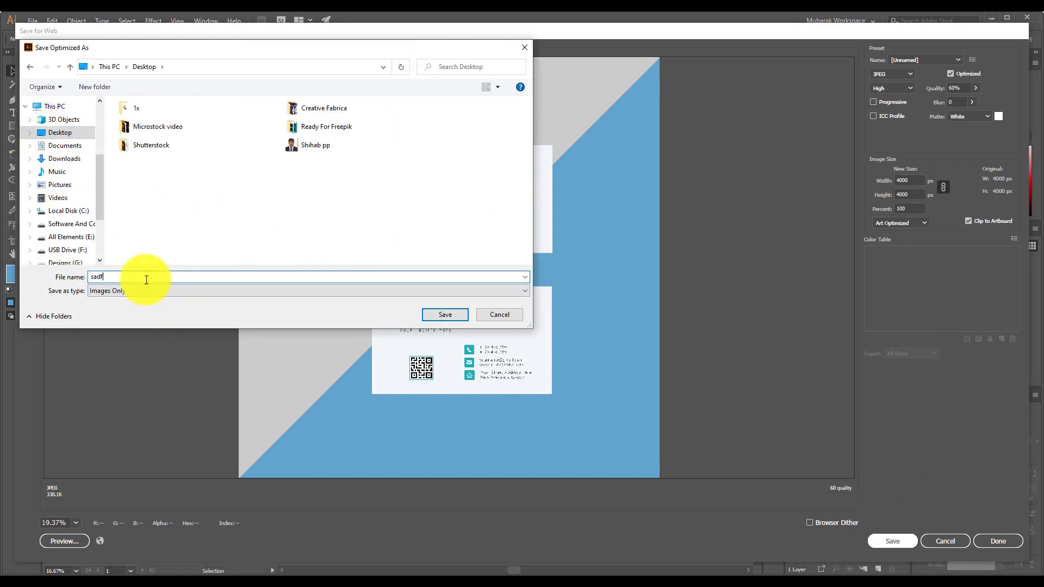
{"action": "left_click", "coordinate": [455, 319]}
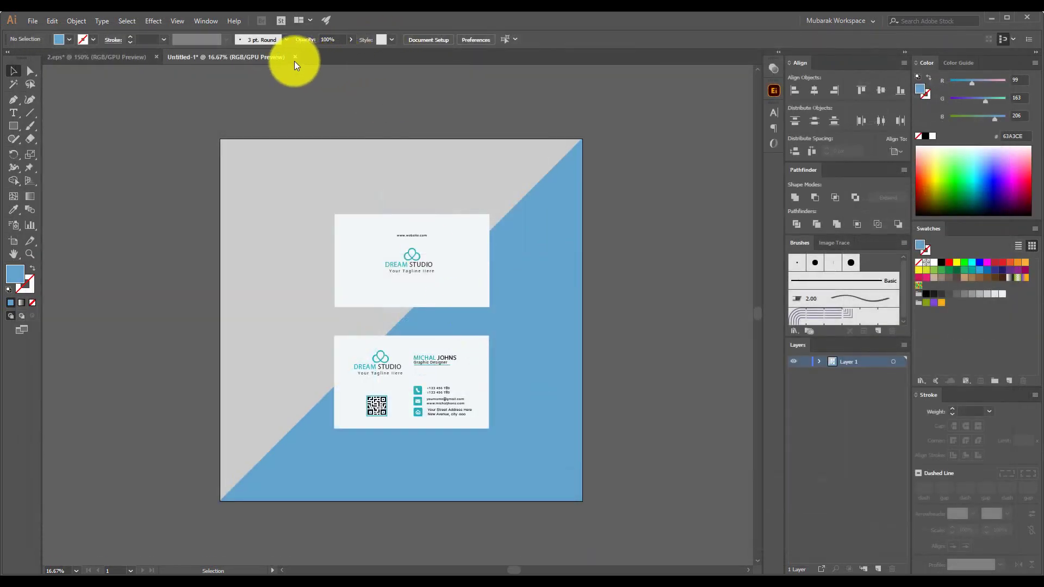
Close Untitled-1 and 2.eps without saving, then minimize Illustrator
{"action": "left_click", "coordinate": [294, 57]}
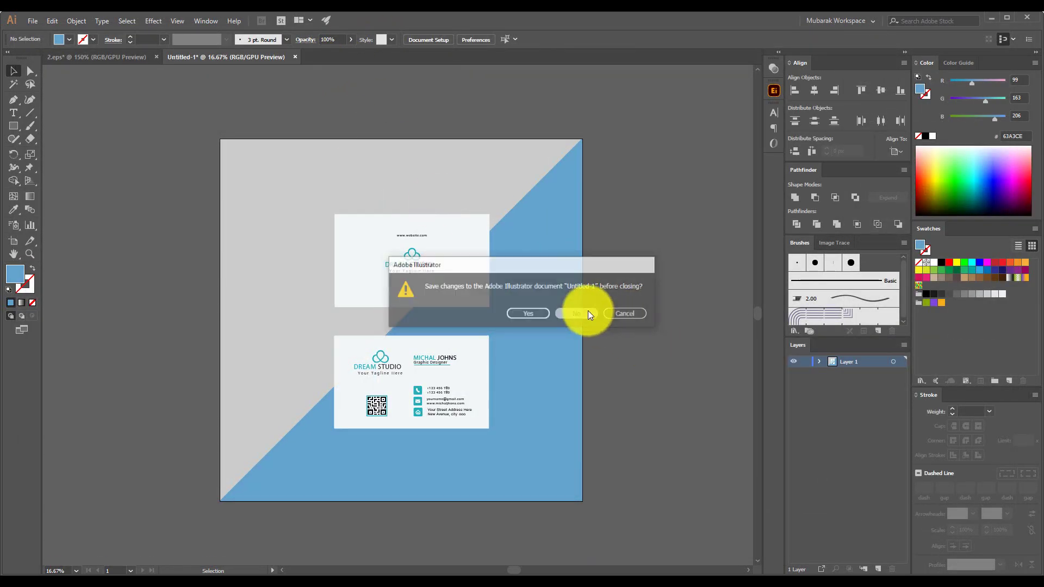
{"action": "left_click", "coordinate": [589, 311]}
{"action": "left_click", "coordinate": [156, 57]}
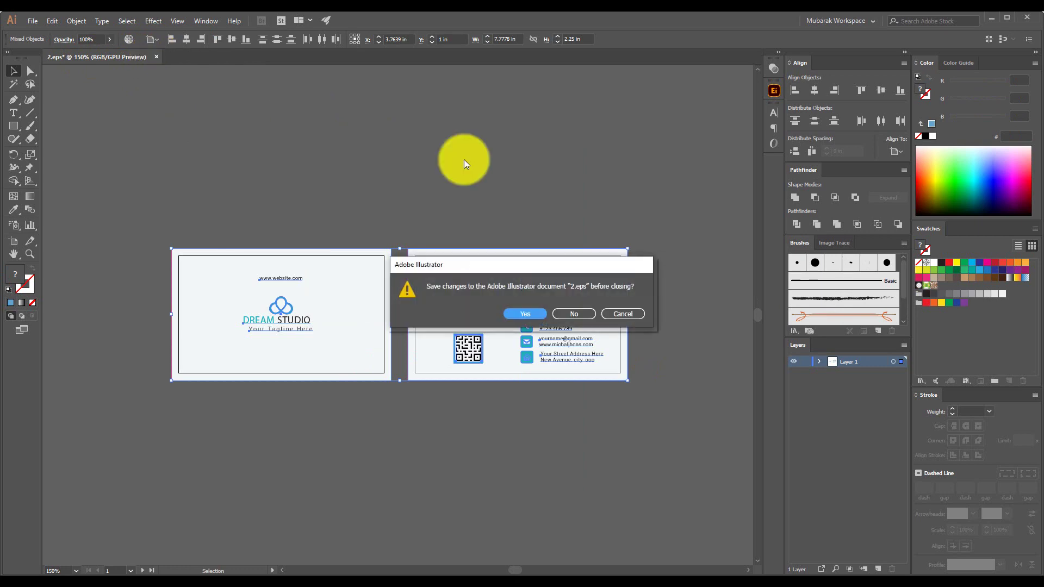
{"action": "left_click", "coordinate": [575, 314]}
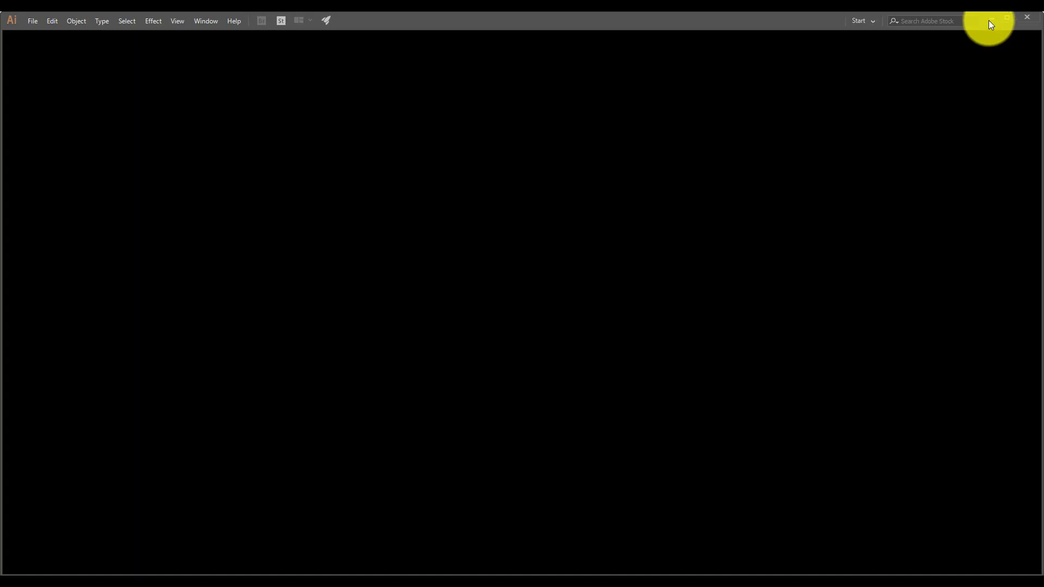
{"action": "left_click", "coordinate": [989, 21]}
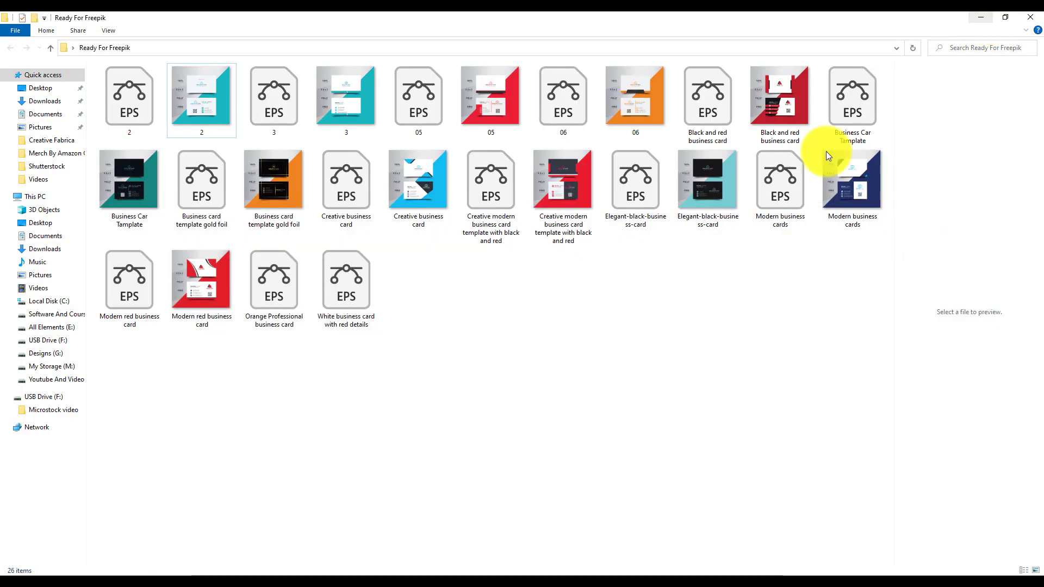
Gather the 2 copy EPS and JPEG on the desktop and rename both to 102050
{"action": "left_click", "coordinate": [987, 17]}
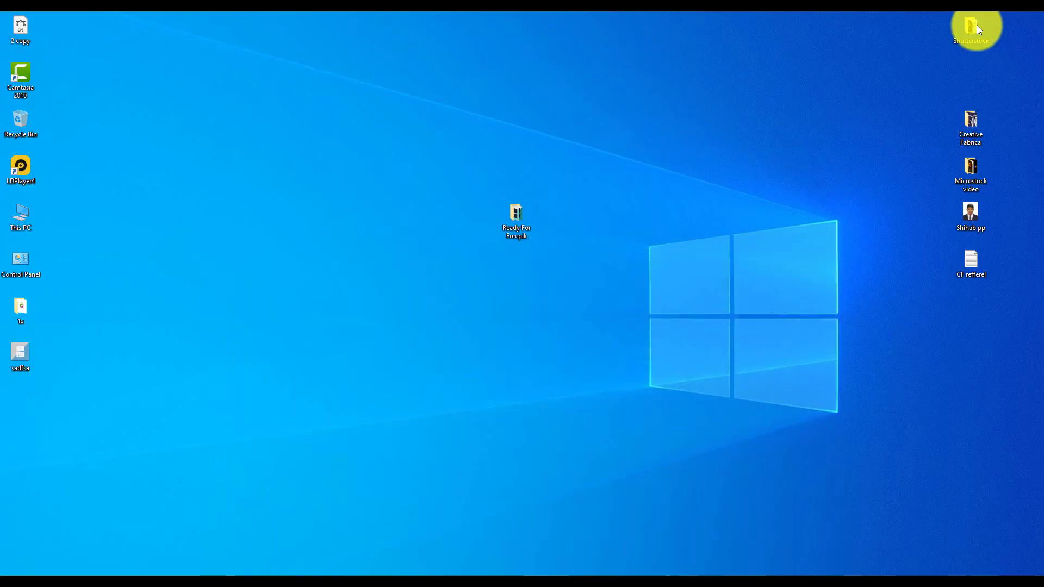
{"action": "left_click_drag", "start_coordinate": [17, 355], "coordinate": [226, 296]}
{"action": "left_click_drag", "start_coordinate": [38, 41], "coordinate": [242, 269]}
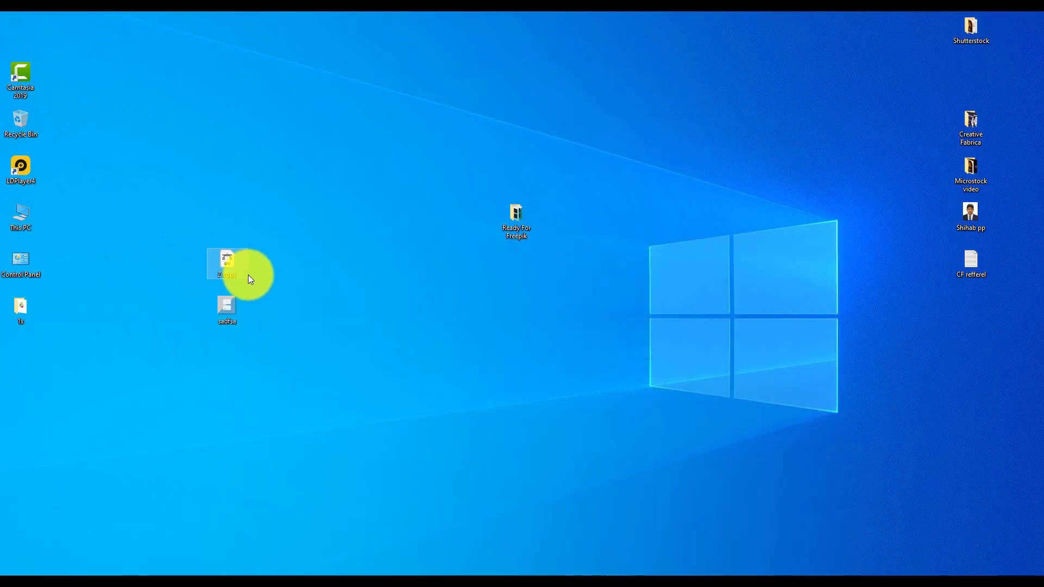
{"action": "left_click_drag", "start_coordinate": [257, 207], "coordinate": [182, 437]}
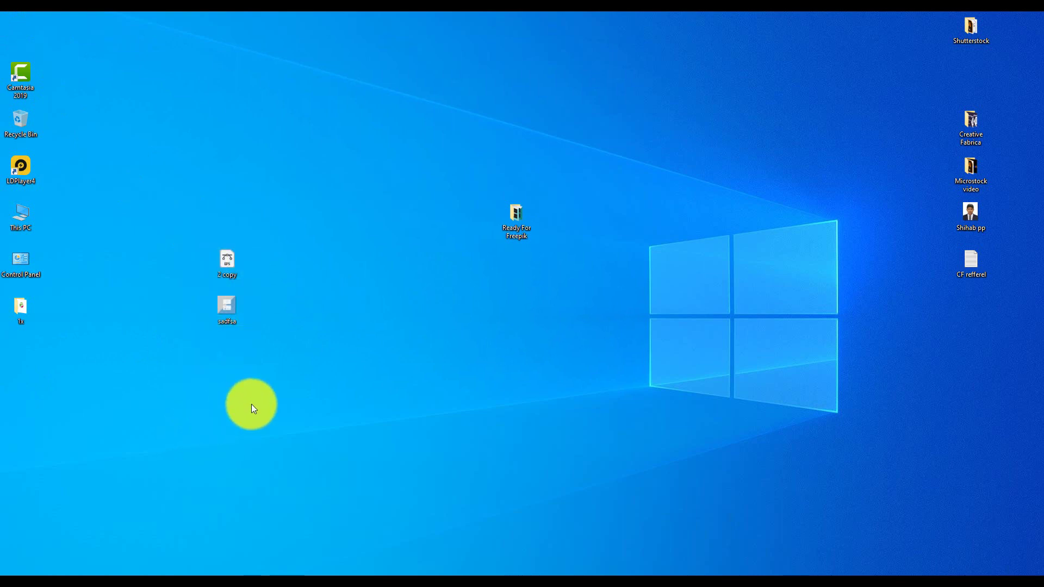
{"action": "left_click_drag", "start_coordinate": [252, 403], "coordinate": [211, 204]}
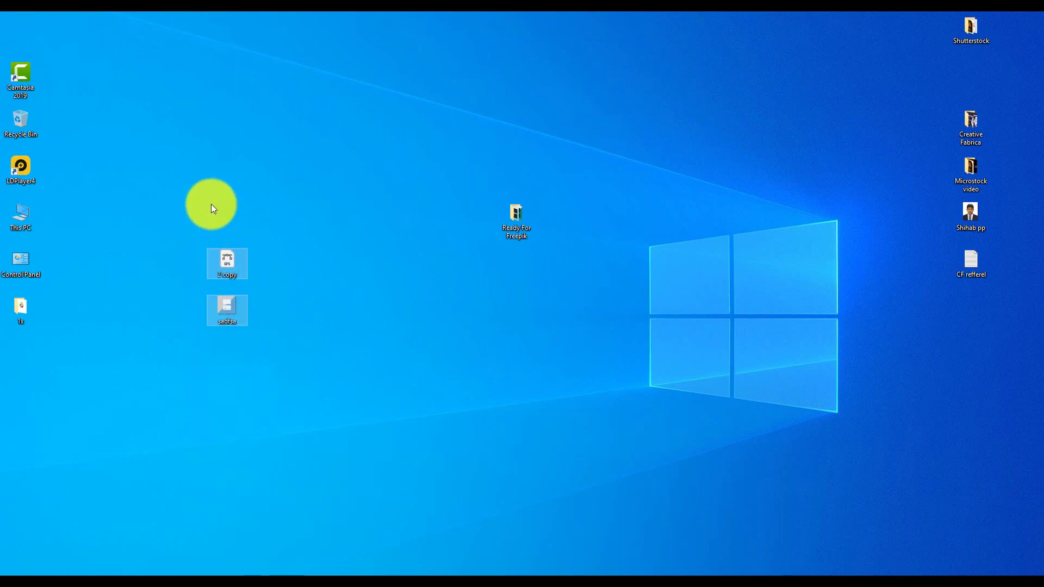
{"action": "right_click", "coordinate": [225, 272]}
{"action": "left_click", "coordinate": [262, 451]}
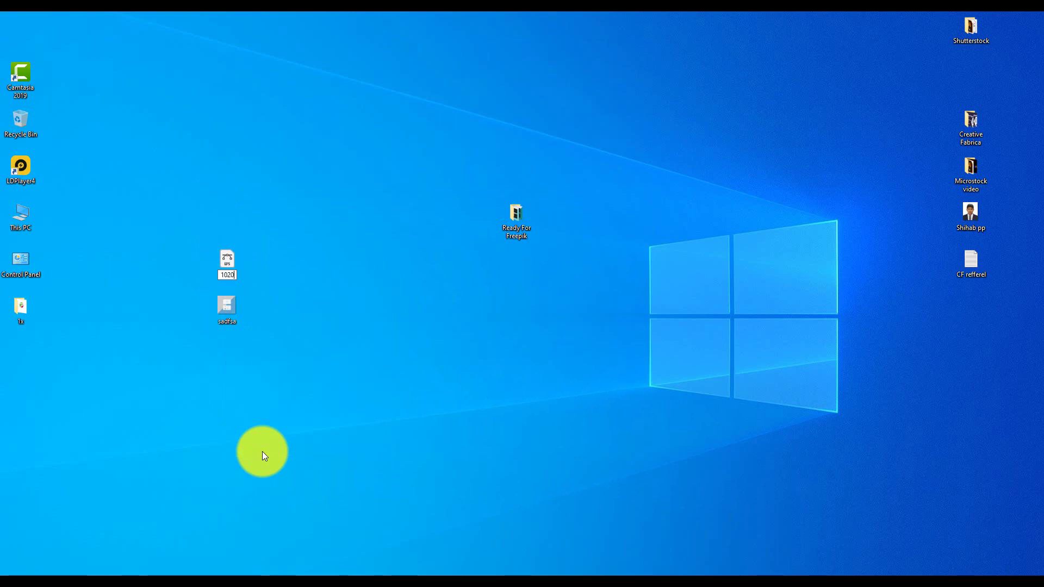
{"action": "type", "text": "102050"}
{"action": "key", "text": "Return"}
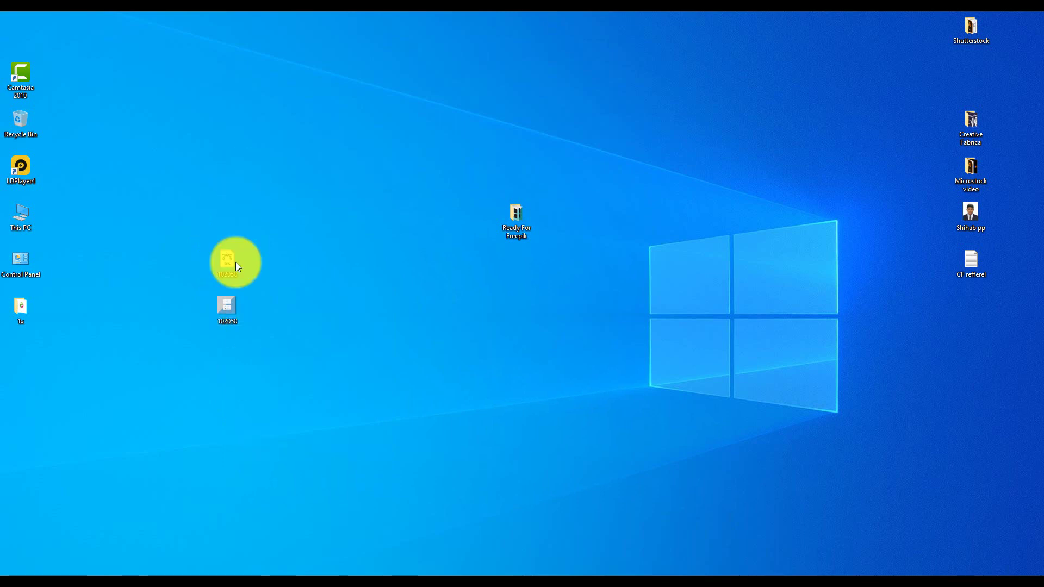
Move the 102050 pair aside on the desktop and open the Ready For Freepik folder
{"action": "left_click", "coordinate": [226, 276]}
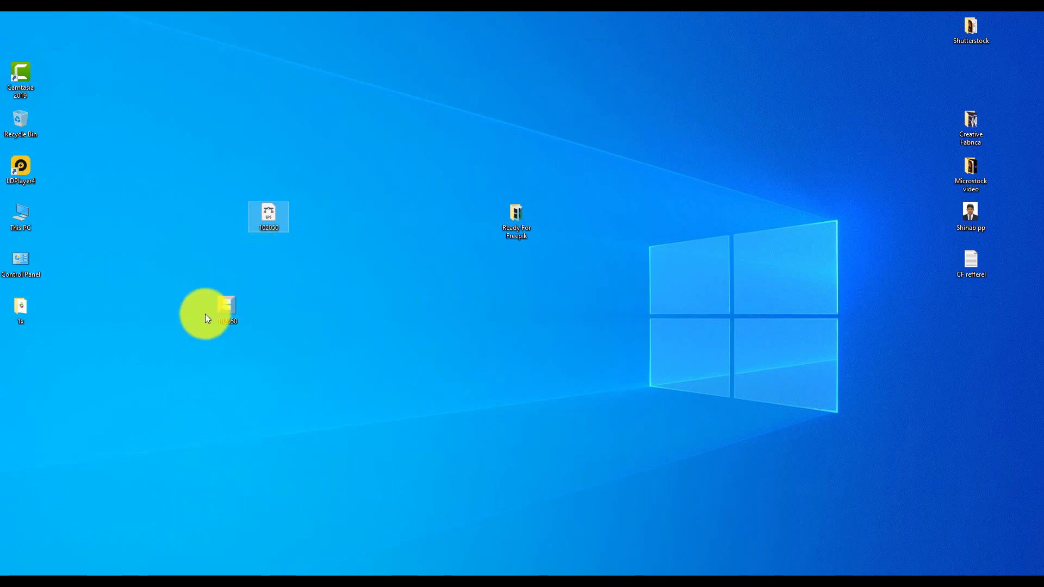
{"action": "left_click_drag", "start_coordinate": [227, 307], "coordinate": [268, 266]}
{"action": "left_click_drag", "start_coordinate": [314, 198], "coordinate": [240, 323]}
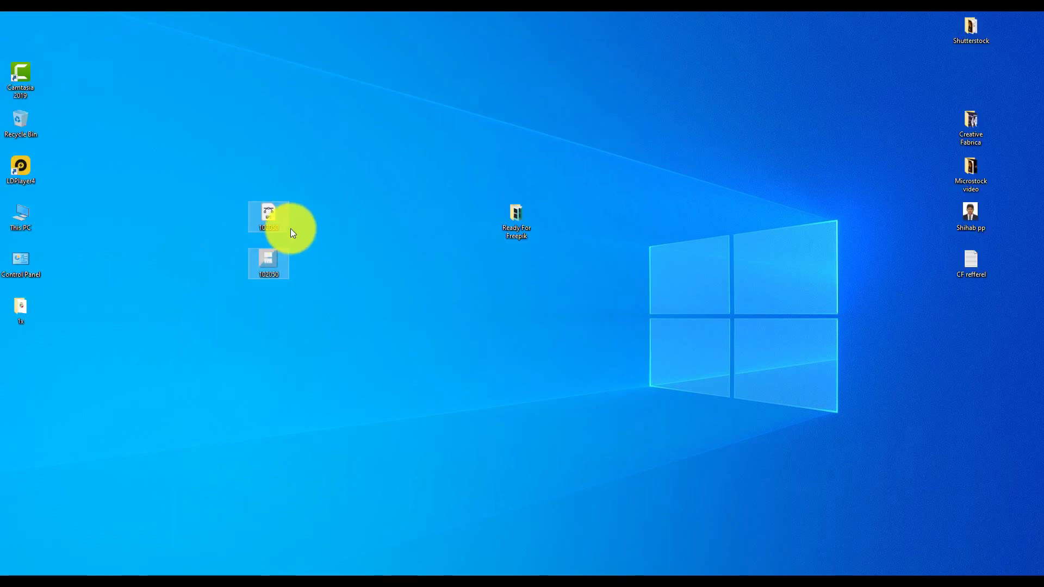
{"action": "left_click_drag", "start_coordinate": [272, 221], "coordinate": [143, 284]}
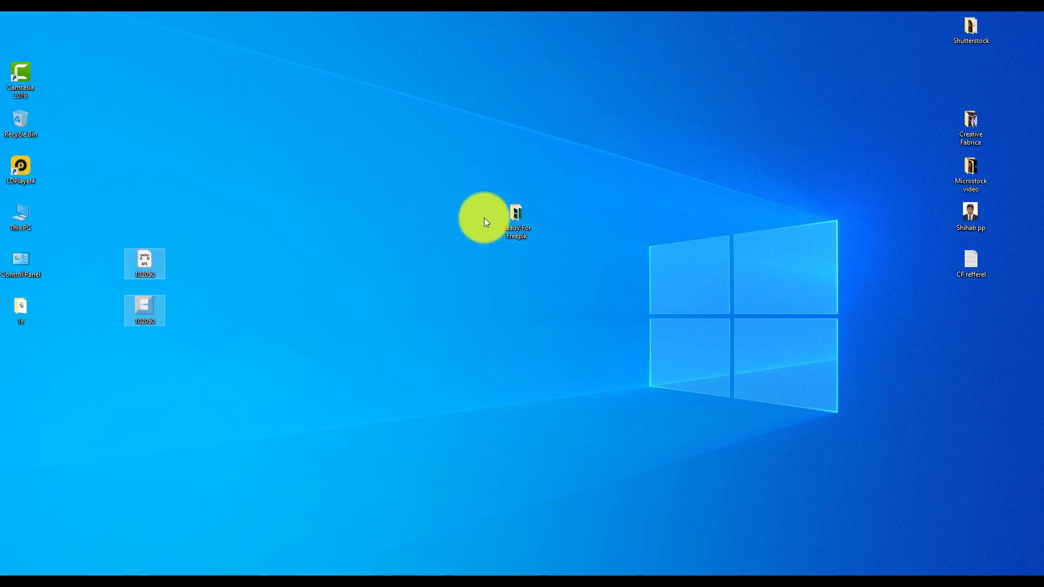
{"action": "left_click", "coordinate": [499, 221]}
{"action": "double_click", "coordinate": [498, 218]}
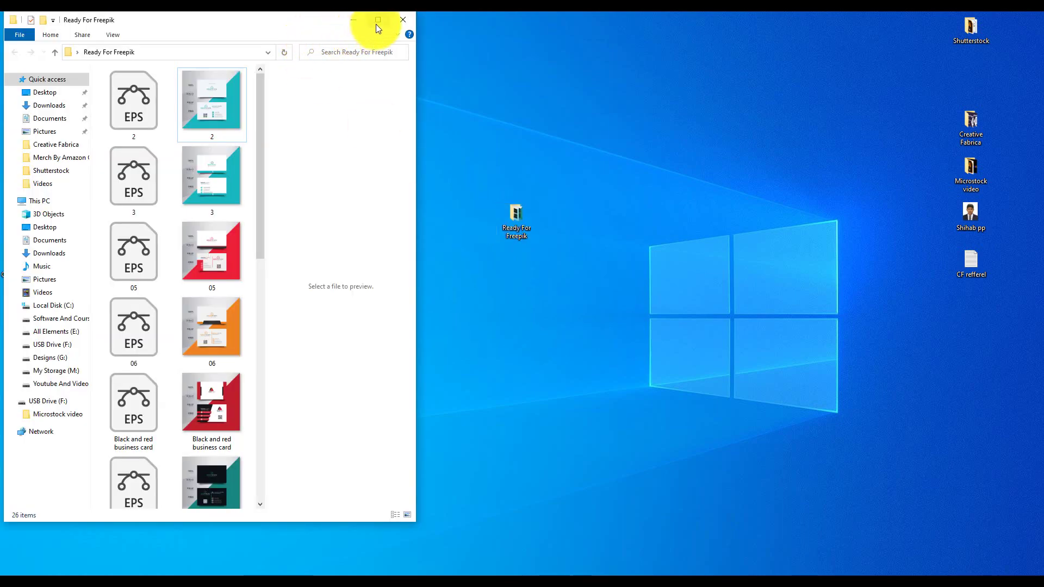
Maximize the folder and rename its EPS/JPG pairs to numeric names like 102010–102040
{"action": "left_click", "coordinate": [377, 20]}
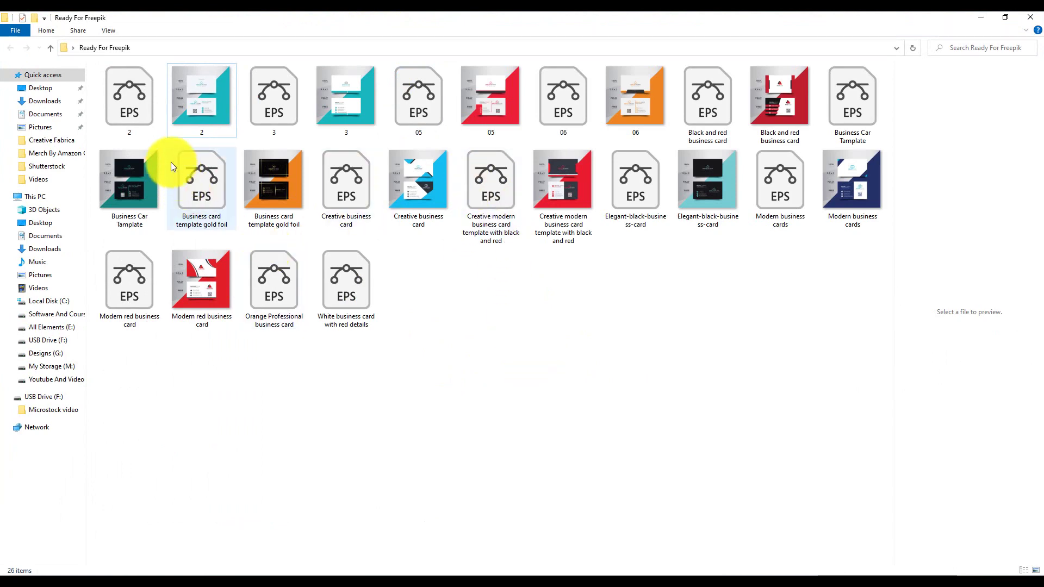
{"action": "left_click_drag", "start_coordinate": [95, 83], "coordinate": [198, 121]}
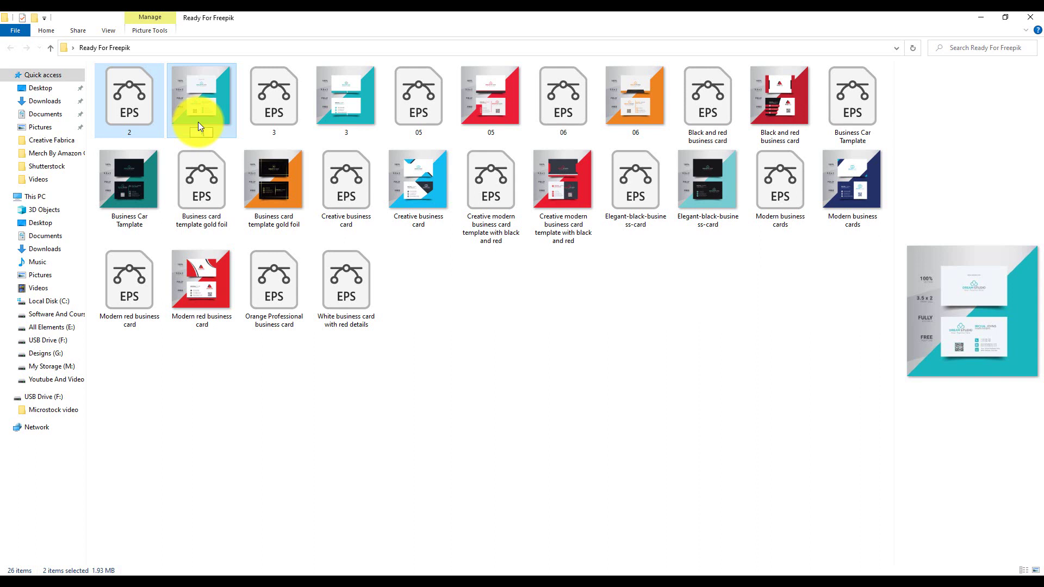
{"action": "left_click", "coordinate": [524, 397]}
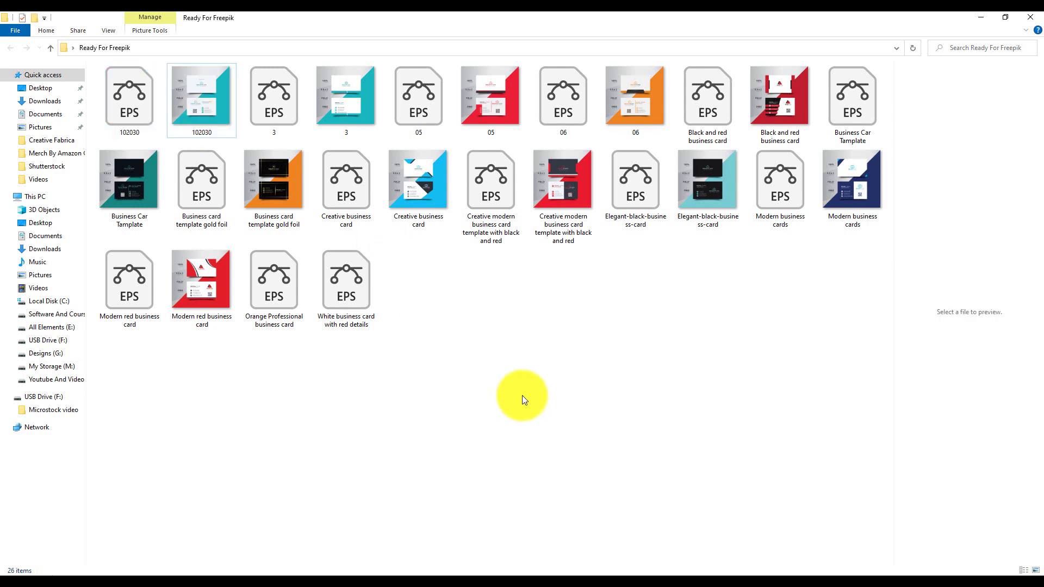
{"action": "left_click_drag", "start_coordinate": [567, 59], "coordinate": [603, 97]}
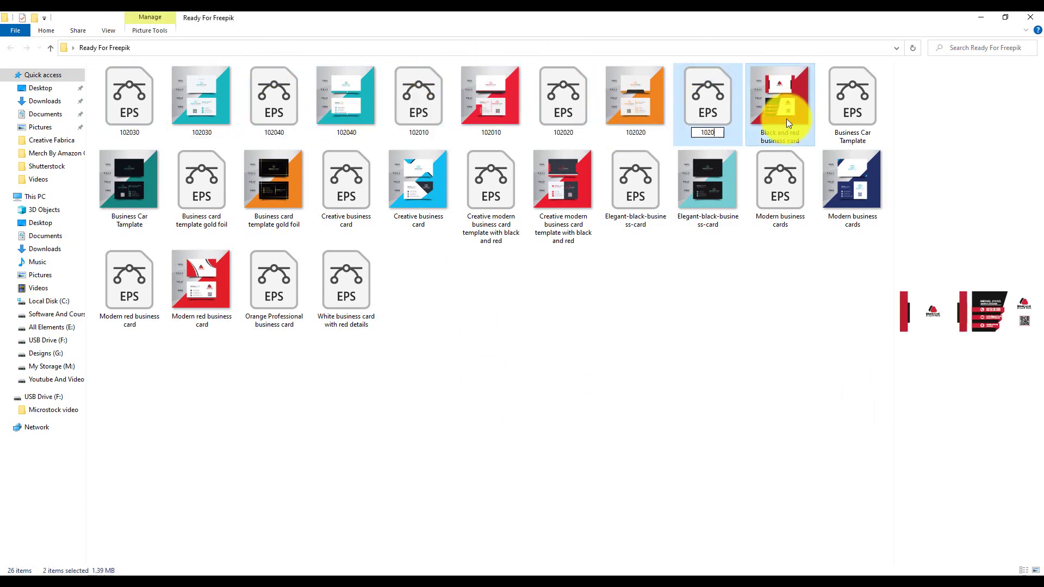
{"action": "key", "text": "F2"}
{"action": "type", "text": "1020"}
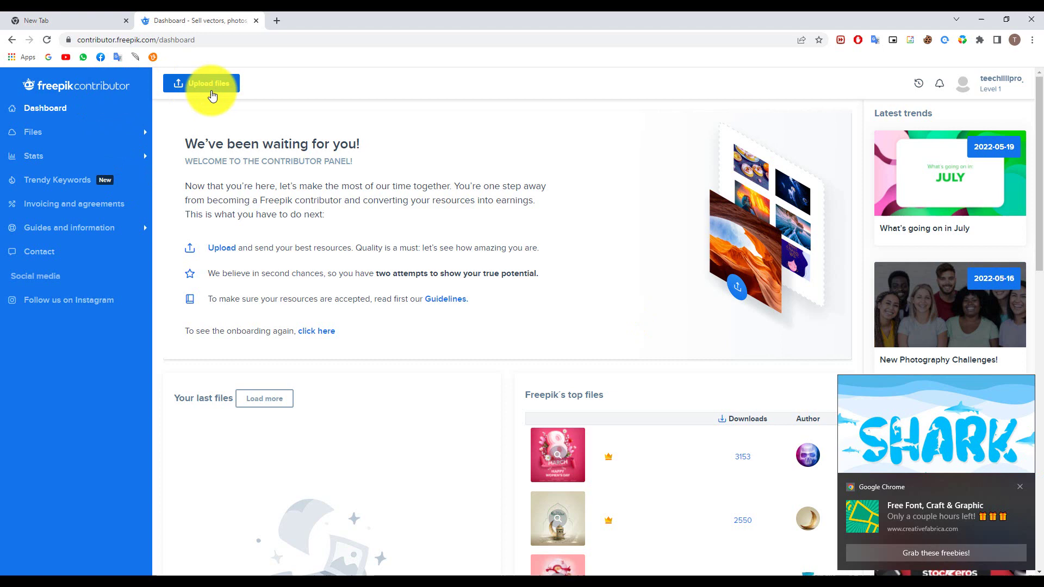
Start a new upload and attach files 102010–1020100 from Desktop > Ready For Freepik
{"action": "left_click", "coordinate": [212, 96]}
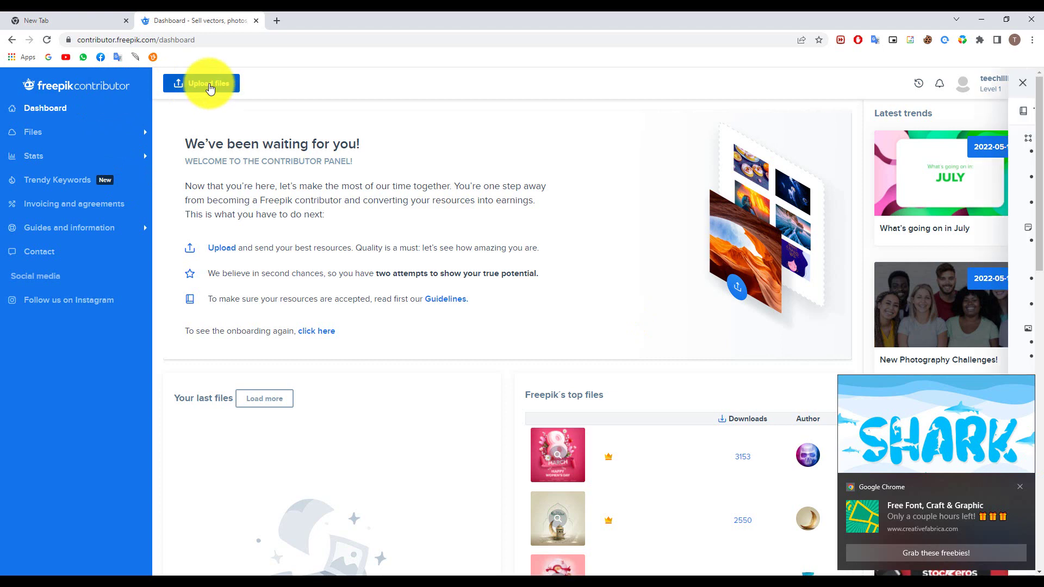
{"action": "left_click", "coordinate": [1020, 486]}
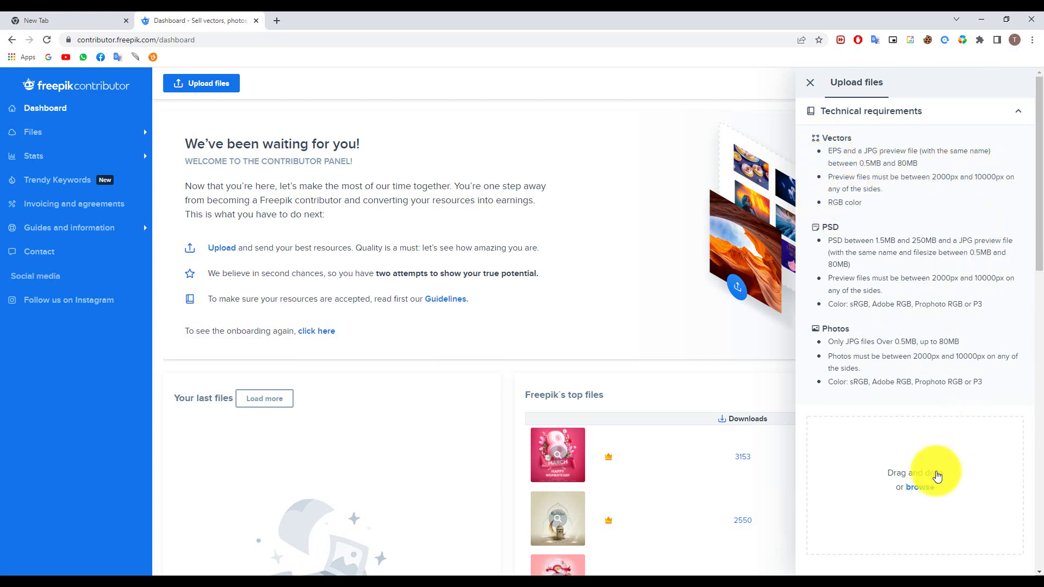
{"action": "left_click", "coordinate": [925, 490]}
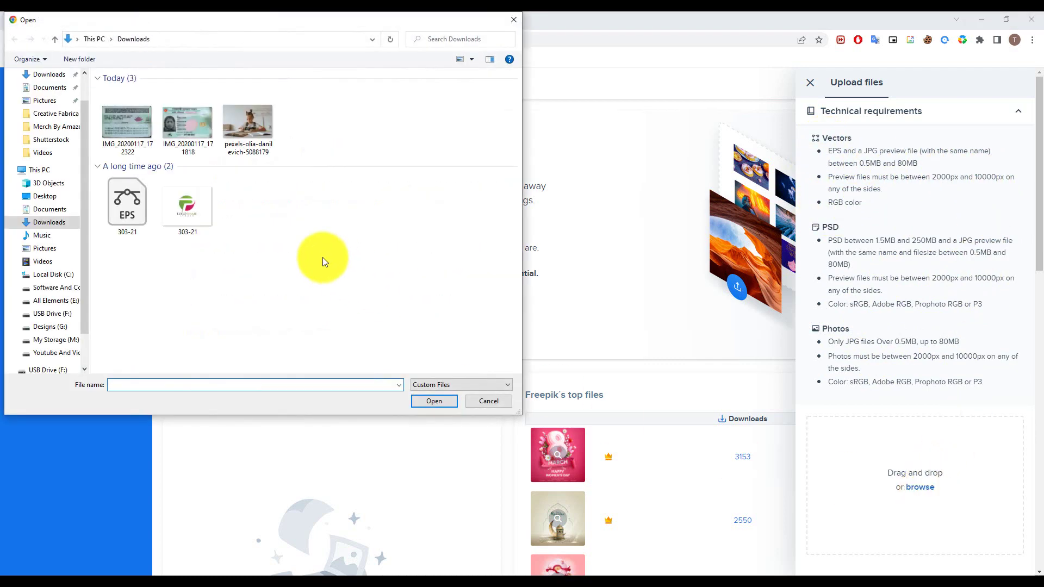
{"action": "left_click", "coordinate": [46, 198]}
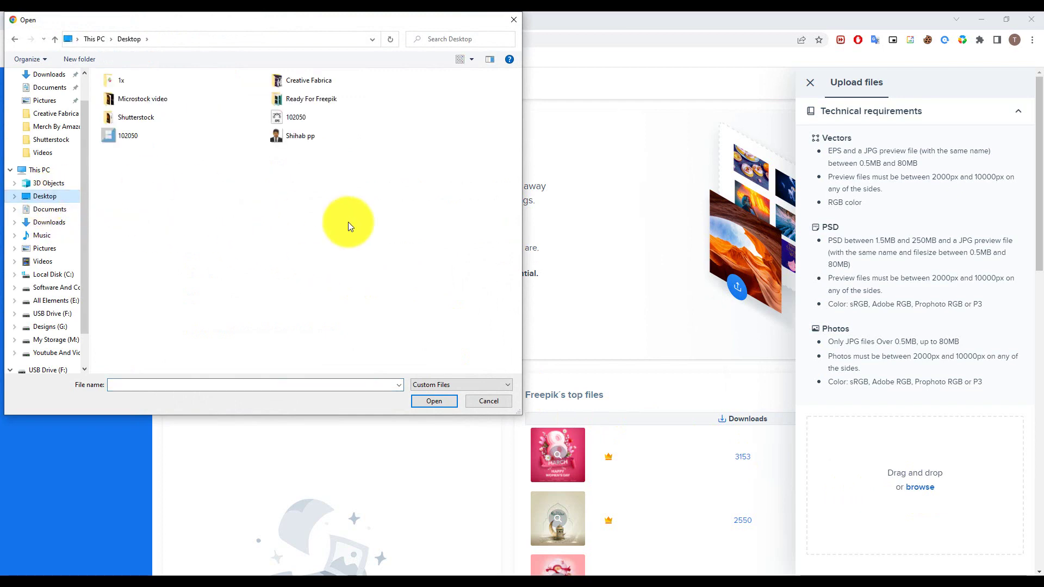
{"action": "double_click", "coordinate": [283, 99]}
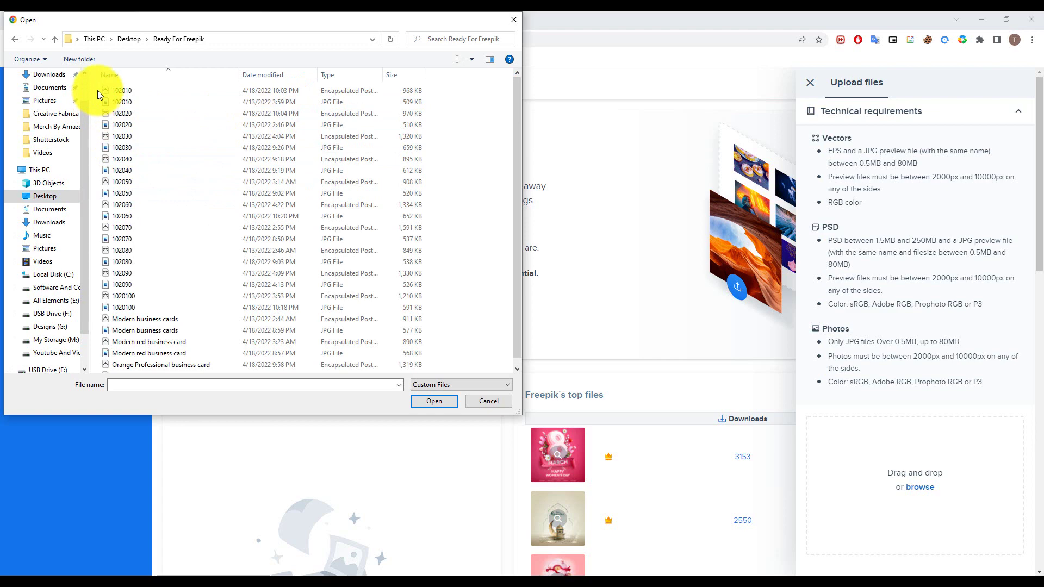
{"action": "left_click_drag", "start_coordinate": [97, 91], "coordinate": [170, 307]}
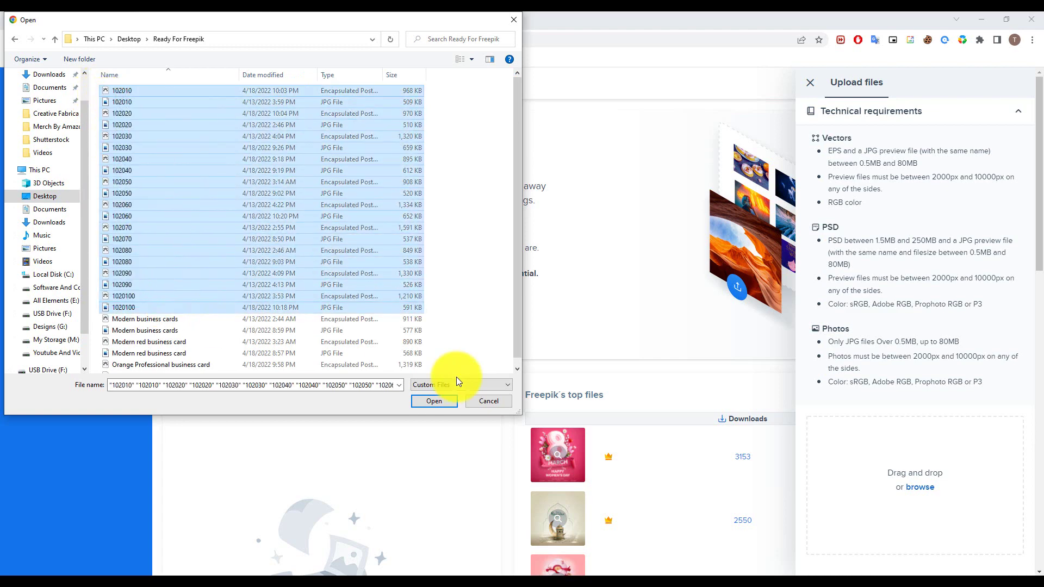
{"action": "left_click", "coordinate": [445, 402]}
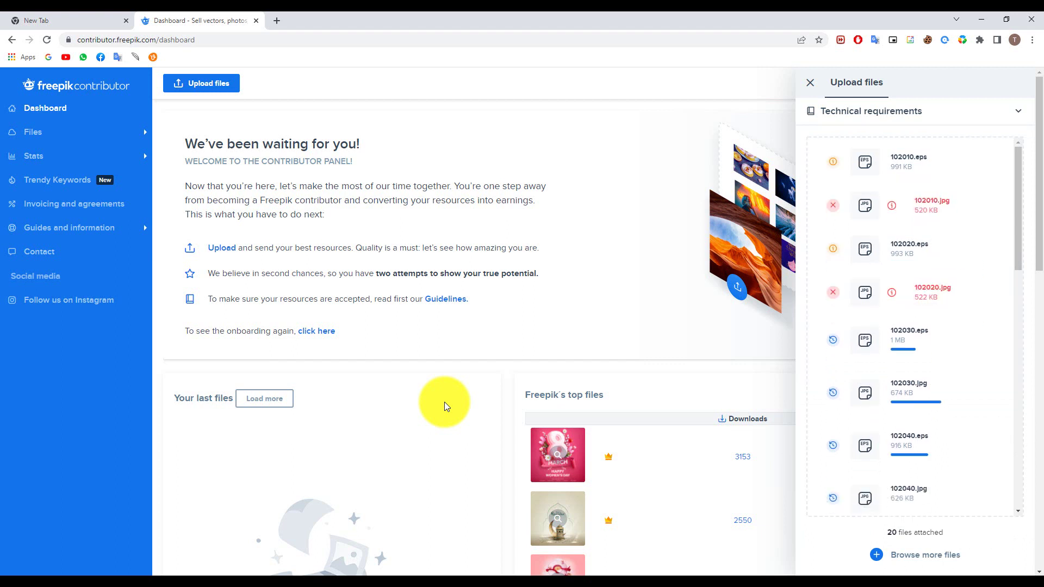
Cancel the bulk delete, then remove the undersized 102020 and 102010 pairs in Review files
{"action": "mouse_move", "coordinate": [912, 297]}
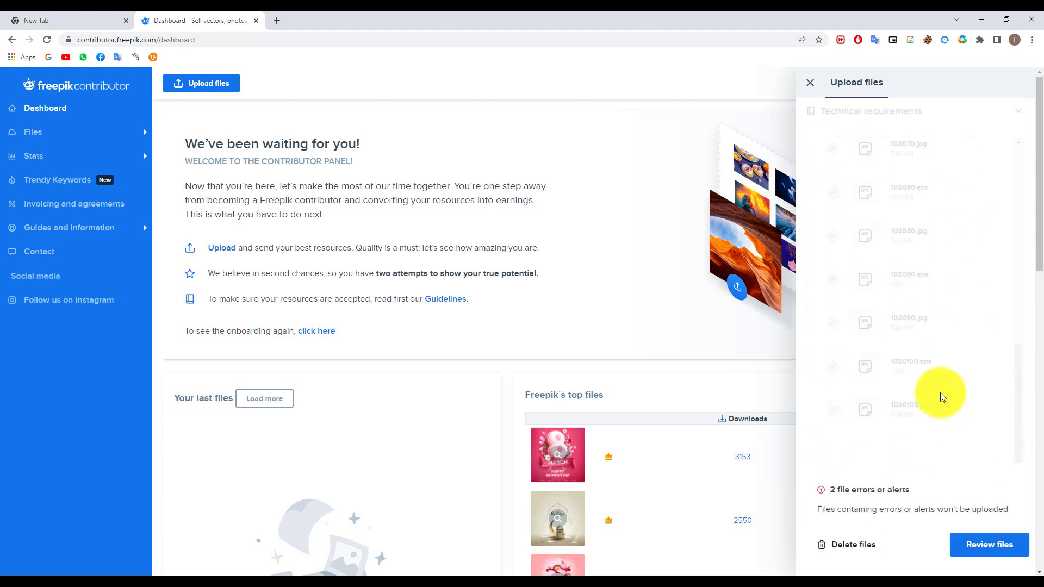
{"action": "left_click", "coordinate": [865, 546]}
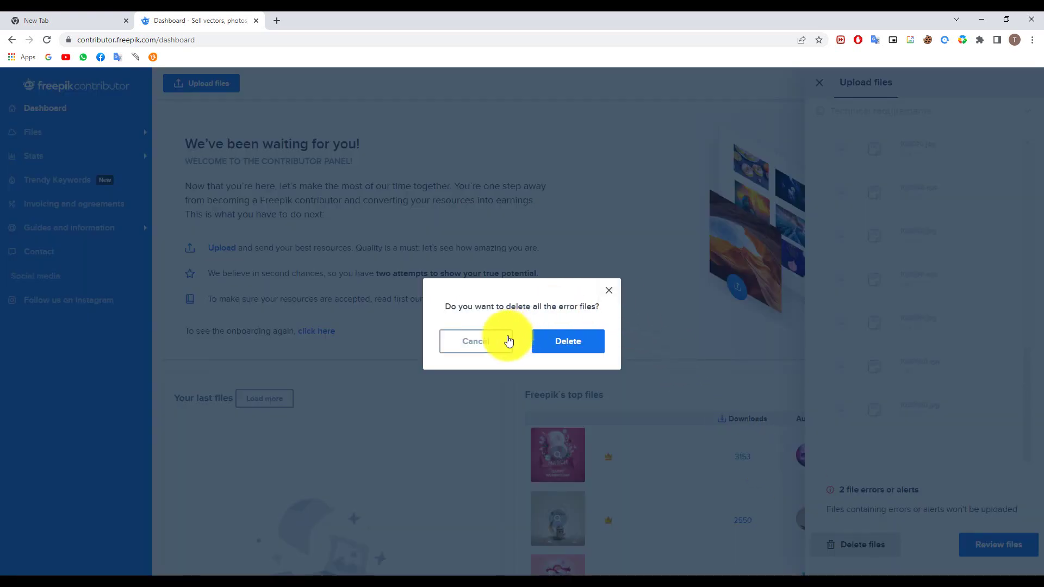
{"action": "left_click", "coordinate": [495, 341]}
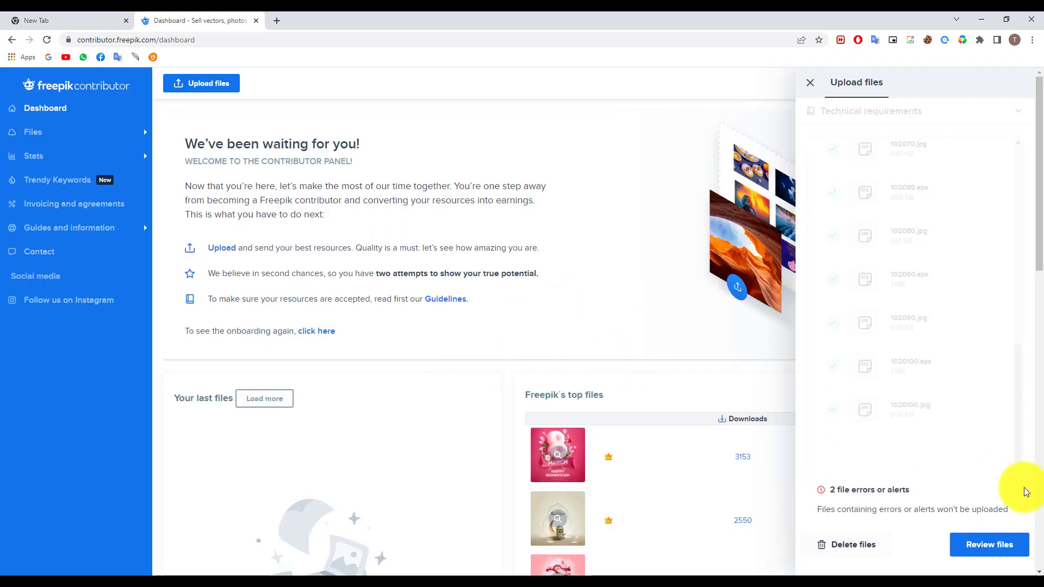
{"action": "left_click", "coordinate": [989, 545]}
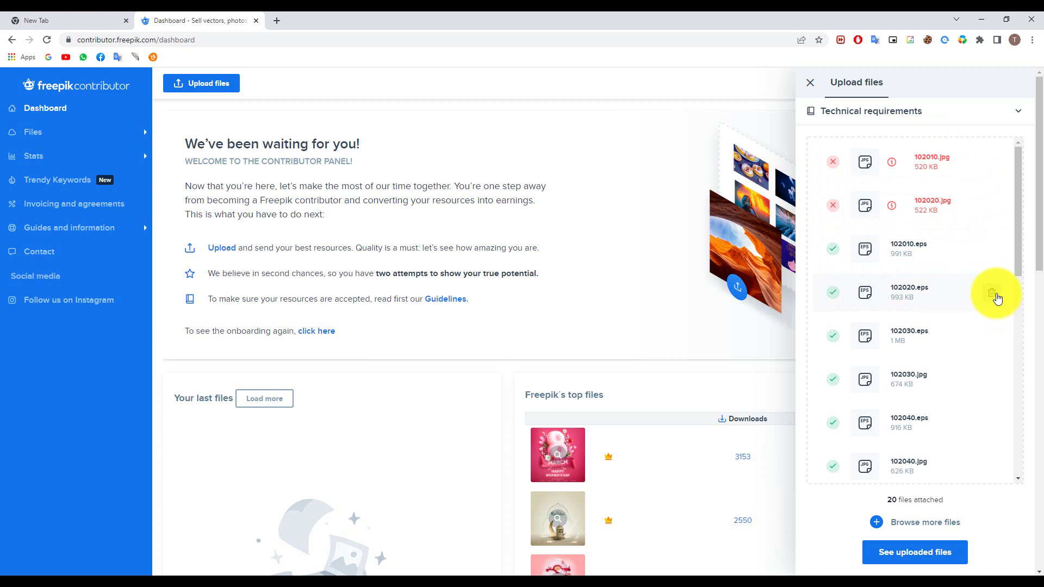
{"action": "left_click", "coordinate": [997, 298]}
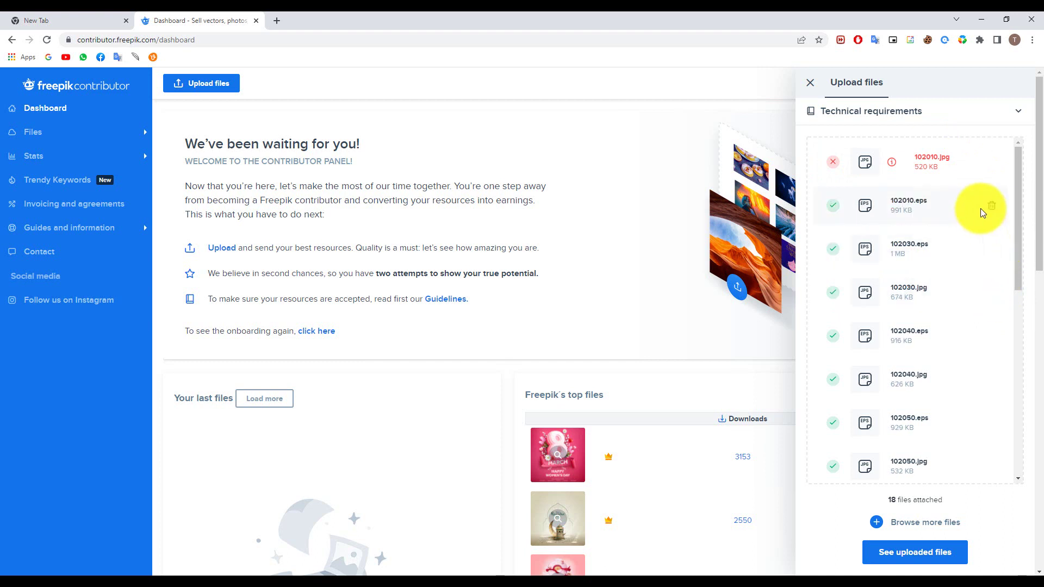
{"action": "left_click", "coordinate": [991, 211]}
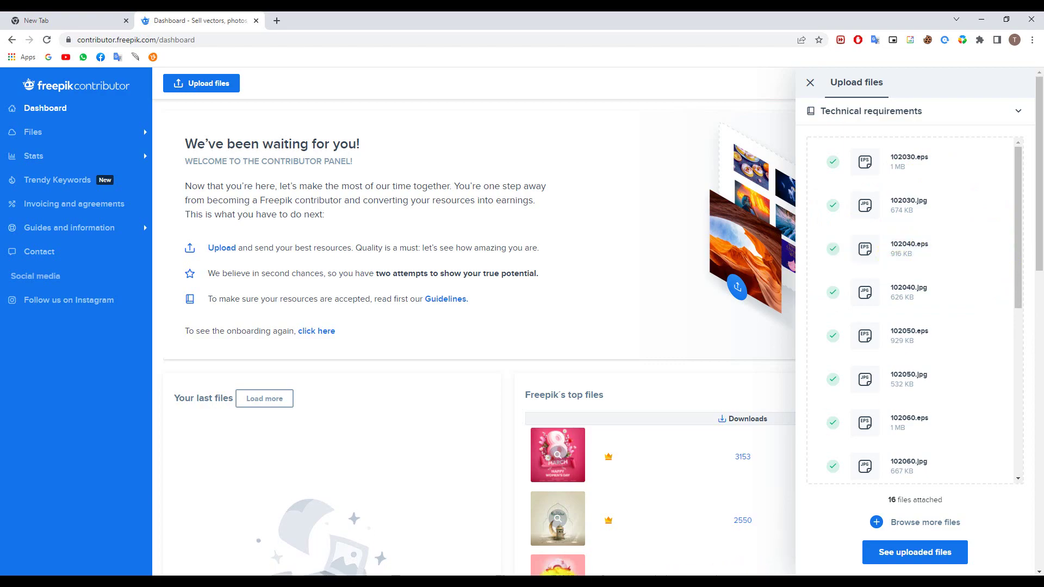
{"action": "left_click", "coordinate": [369, 575]}
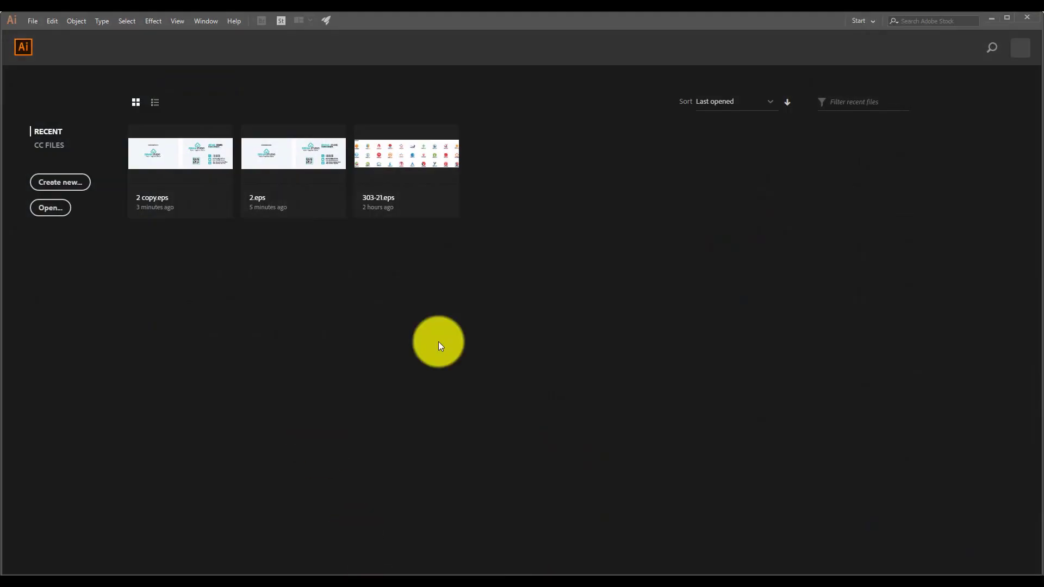
Check the file properties of the 102030 and 102010 images, noting the 508 KB size
{"action": "left_click", "coordinate": [990, 21]}
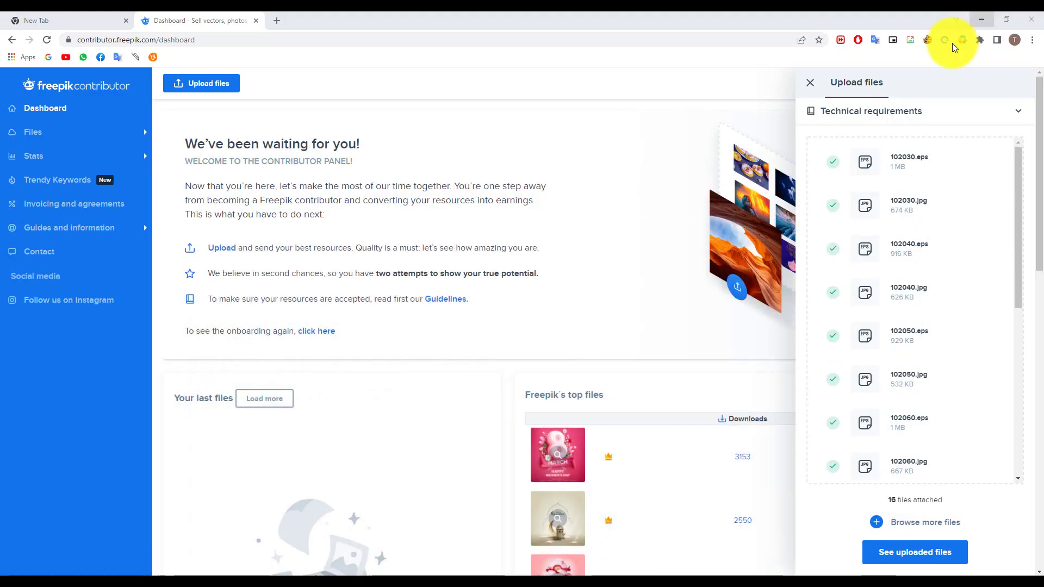
{"action": "left_click", "coordinate": [980, 18]}
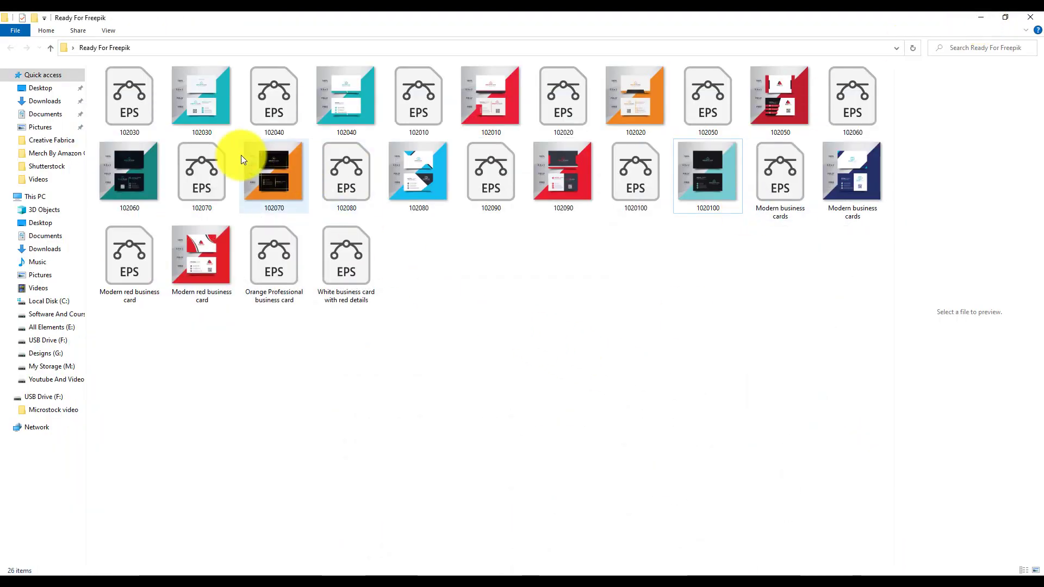
{"action": "left_click", "coordinate": [223, 129]}
{"action": "right_click", "coordinate": [210, 98]}
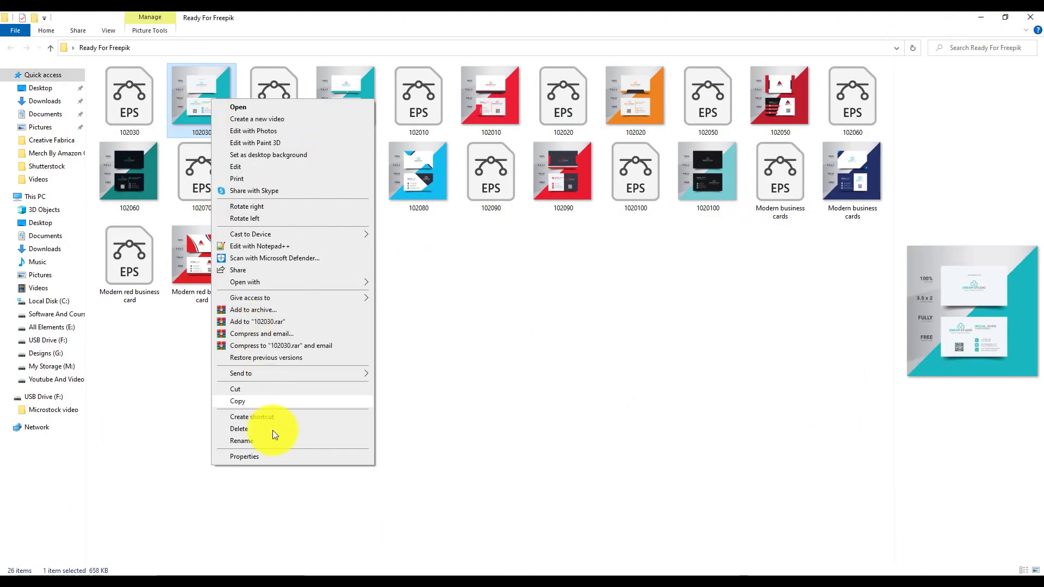
{"action": "left_click", "coordinate": [275, 454]}
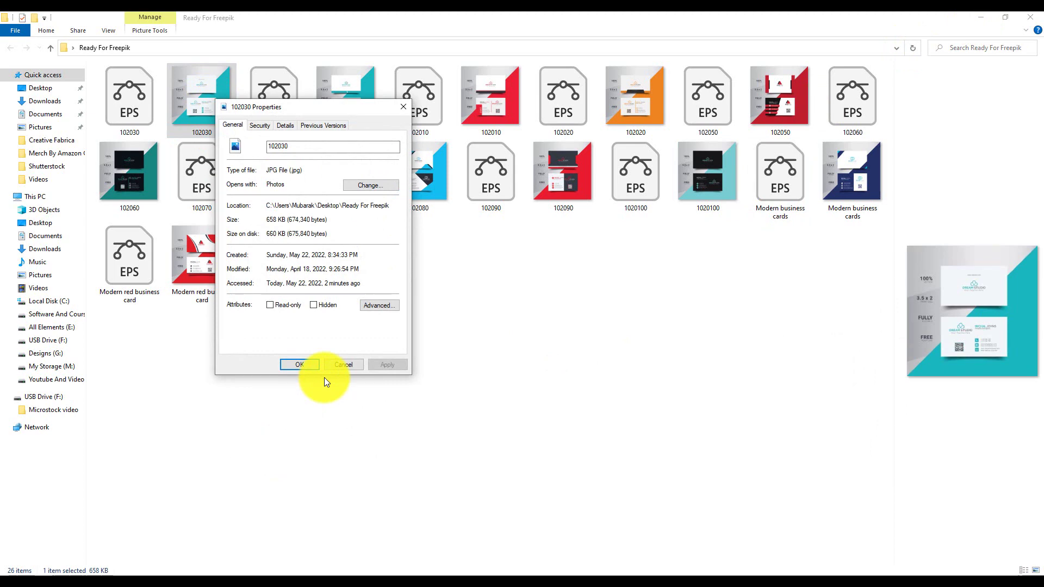
{"action": "left_click", "coordinate": [361, 363]}
{"action": "right_click", "coordinate": [508, 88]}
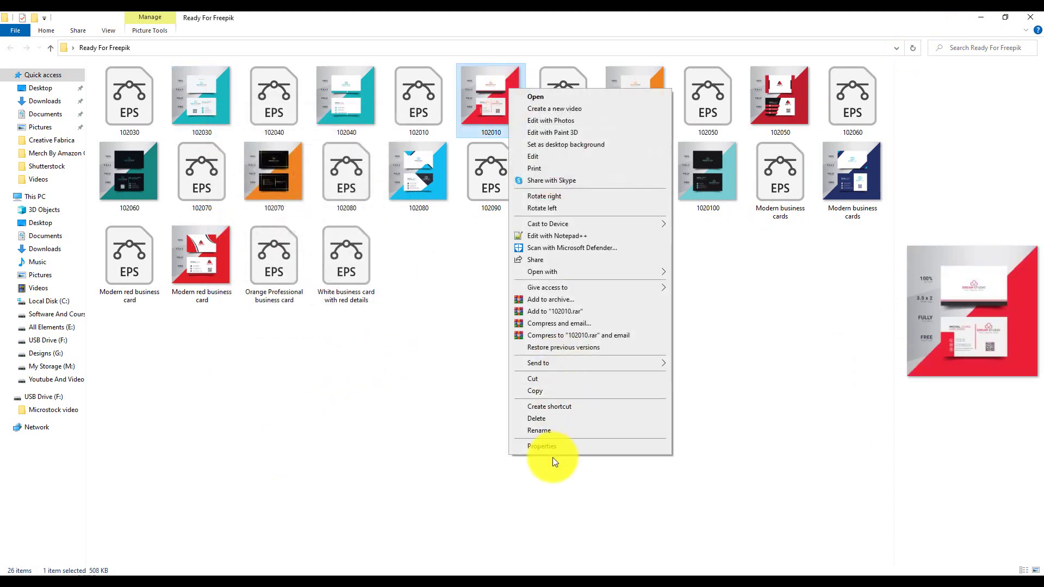
{"action": "left_click", "coordinate": [550, 450]}
{"action": "double_click", "coordinate": [568, 209]}
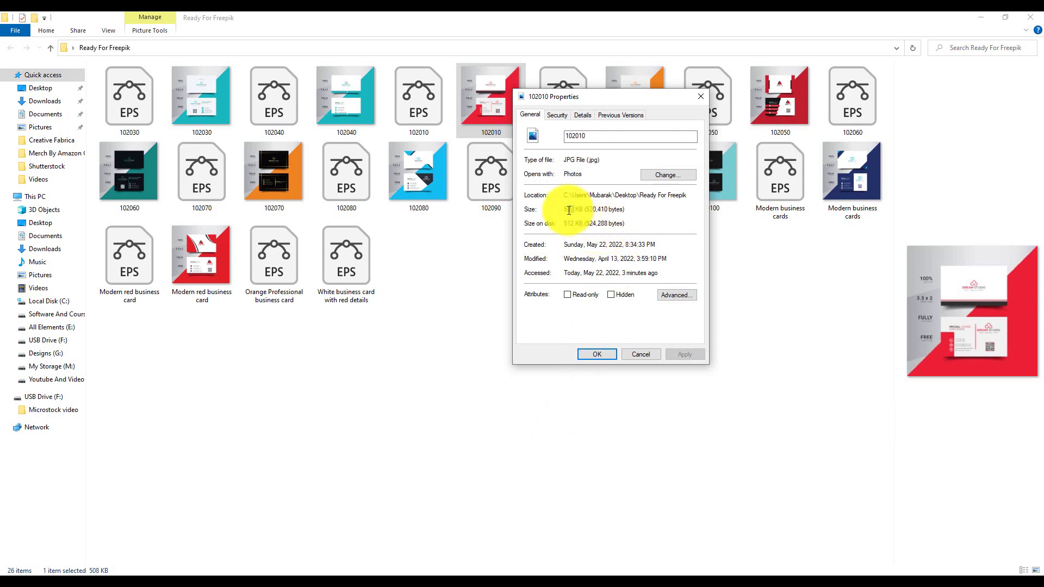
{"action": "left_click", "coordinate": [650, 353]}
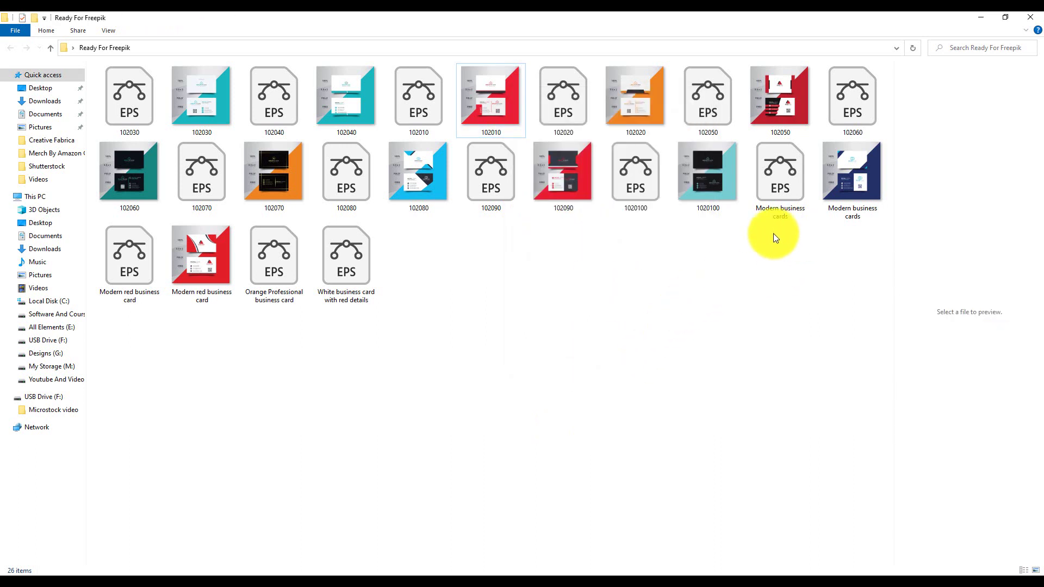
Check the properties of the Modern business cards and Modern red business card images
{"action": "left_click_drag", "start_coordinate": [773, 233], "coordinate": [858, 185]}
{"action": "left_click", "coordinate": [817, 267]}
{"action": "left_click", "coordinate": [851, 200]}
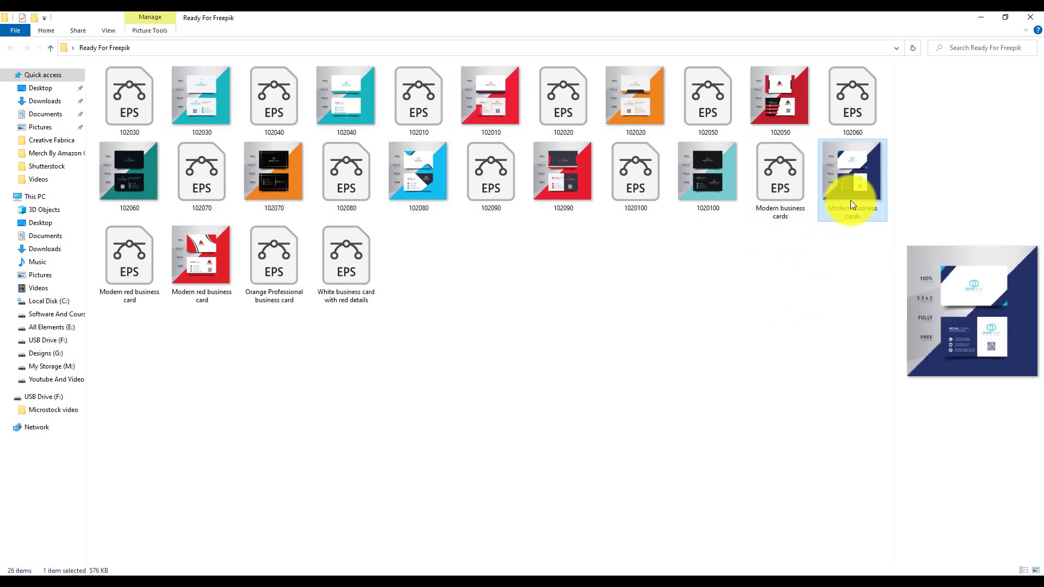
{"action": "right_click", "coordinate": [850, 200]}
{"action": "left_click", "coordinate": [863, 555]}
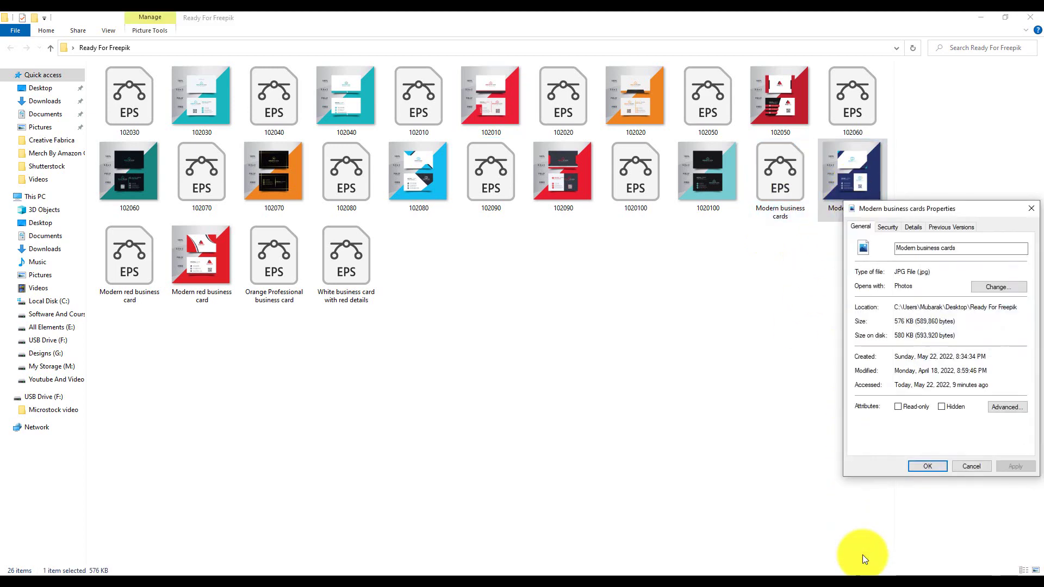
{"action": "left_click", "coordinate": [970, 466]}
{"action": "left_click", "coordinate": [641, 363]}
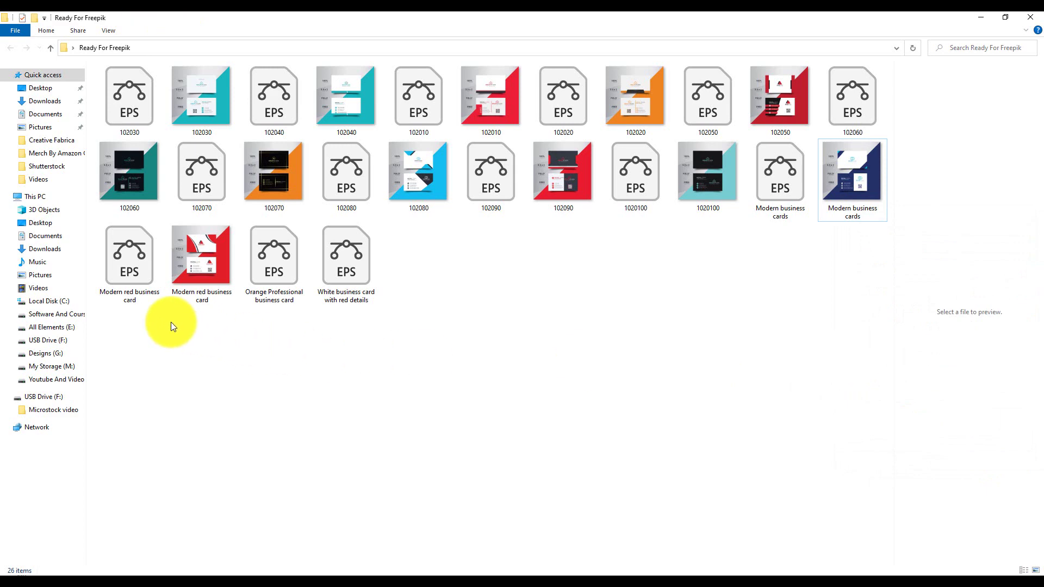
{"action": "right_click", "coordinate": [189, 275]}
{"action": "left_click", "coordinate": [243, 565]}
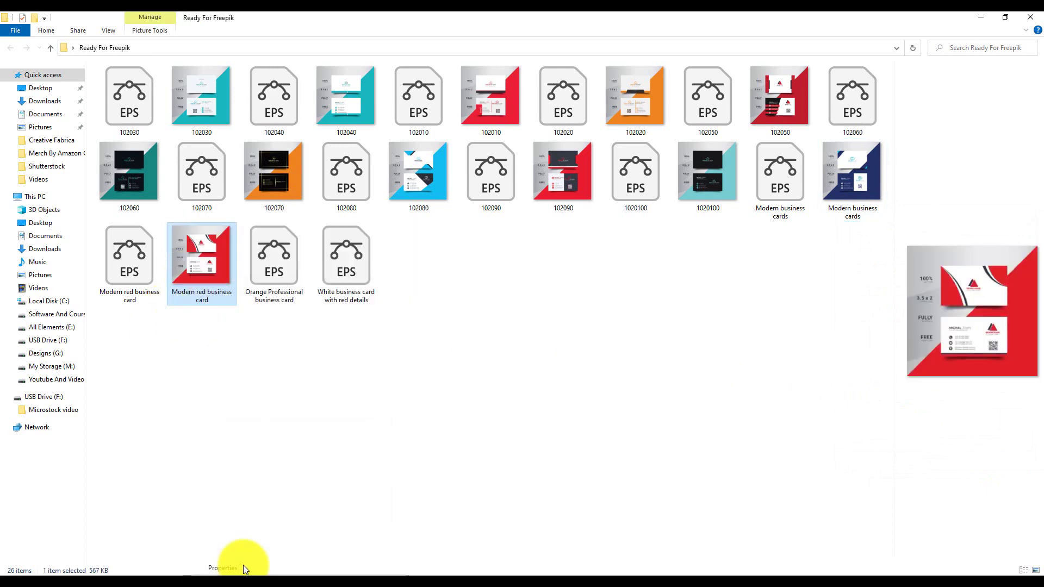
{"action": "left_click", "coordinate": [313, 544]}
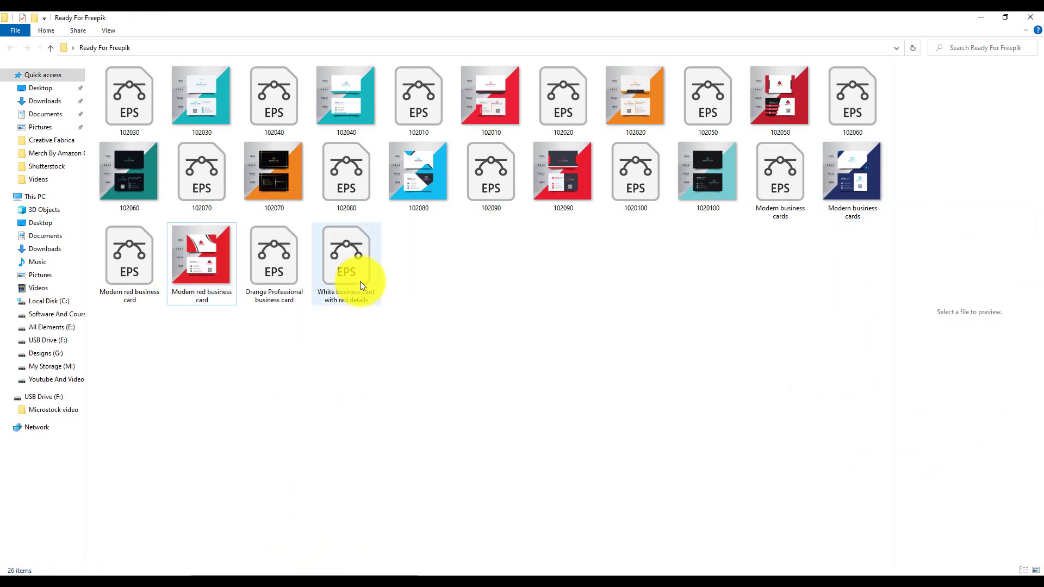
{"action": "right_click", "coordinate": [360, 282]}
{"action": "left_click", "coordinate": [282, 272]}
{"action": "left_click", "coordinate": [504, 314]}
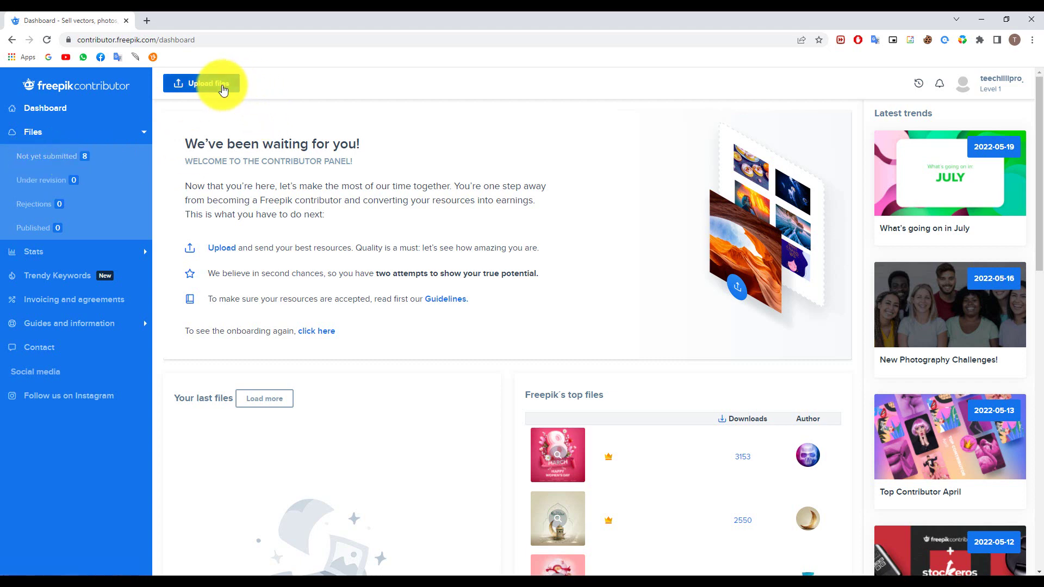
Select the 202020 and 202030 EPS and JPG files and attach all four to a new upload
{"action": "left_click", "coordinate": [217, 84]}
{"action": "left_click", "coordinate": [922, 490]}
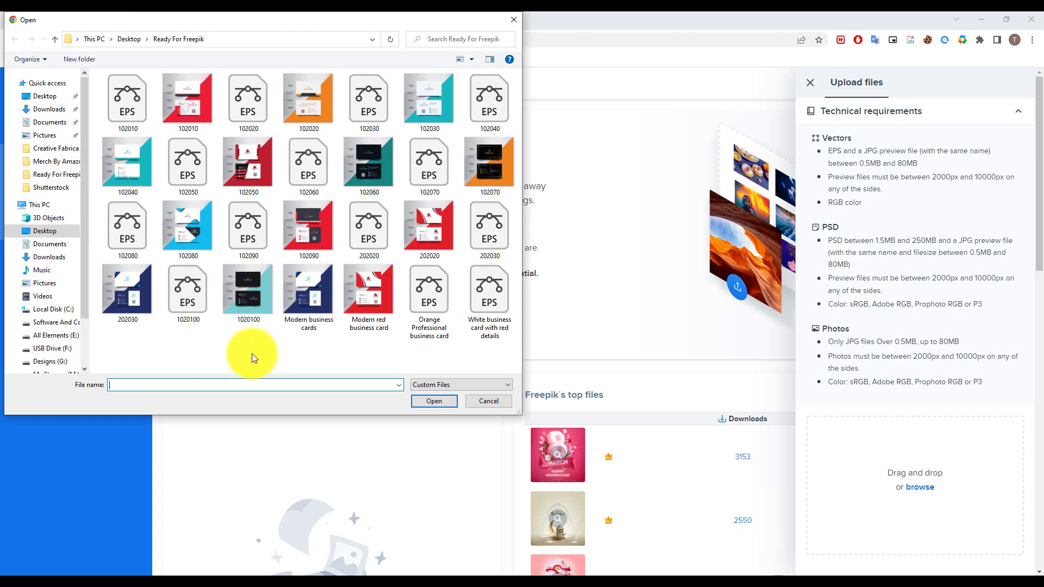
{"action": "left_click", "coordinate": [369, 233]}
{"action": "left_click", "coordinate": [451, 231], "text": "ctrl"}
{"action": "left_click", "coordinate": [466, 231], "text": "ctrl"}
{"action": "left_click", "coordinate": [149, 316], "text": "ctrl"}
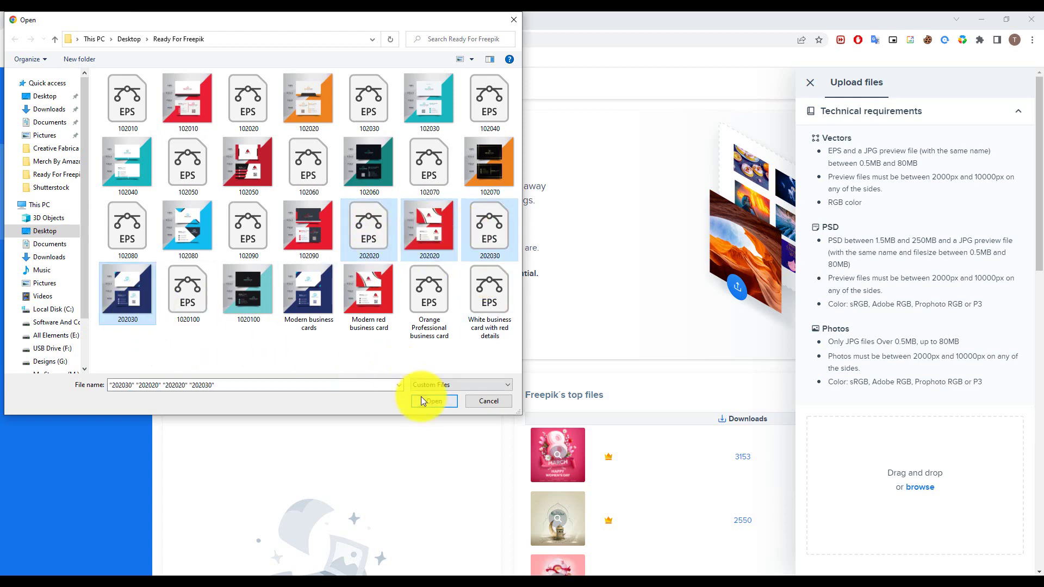
{"action": "left_click", "coordinate": [422, 401]}
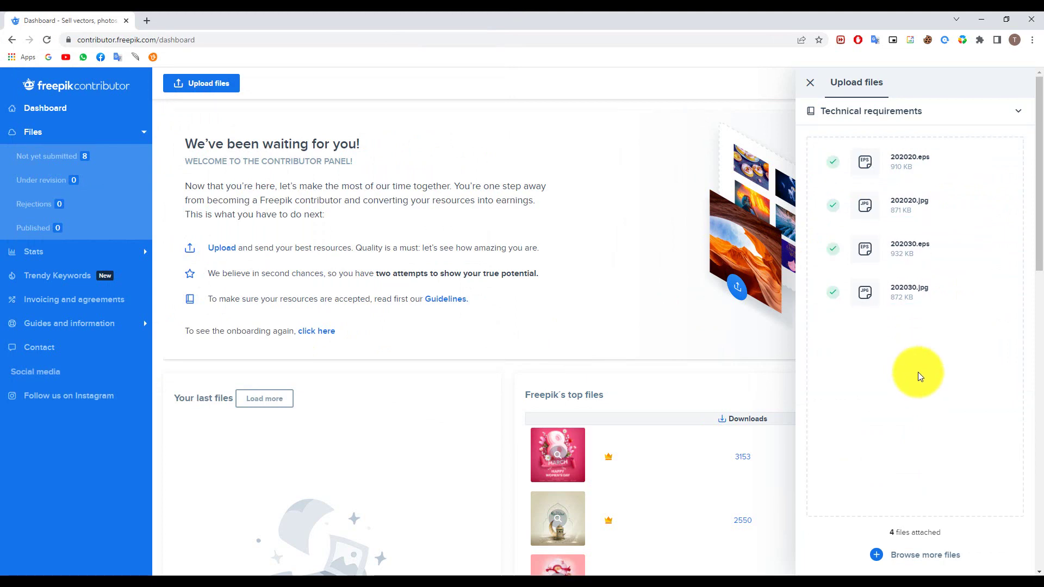
{"action": "left_click", "coordinate": [925, 555]}
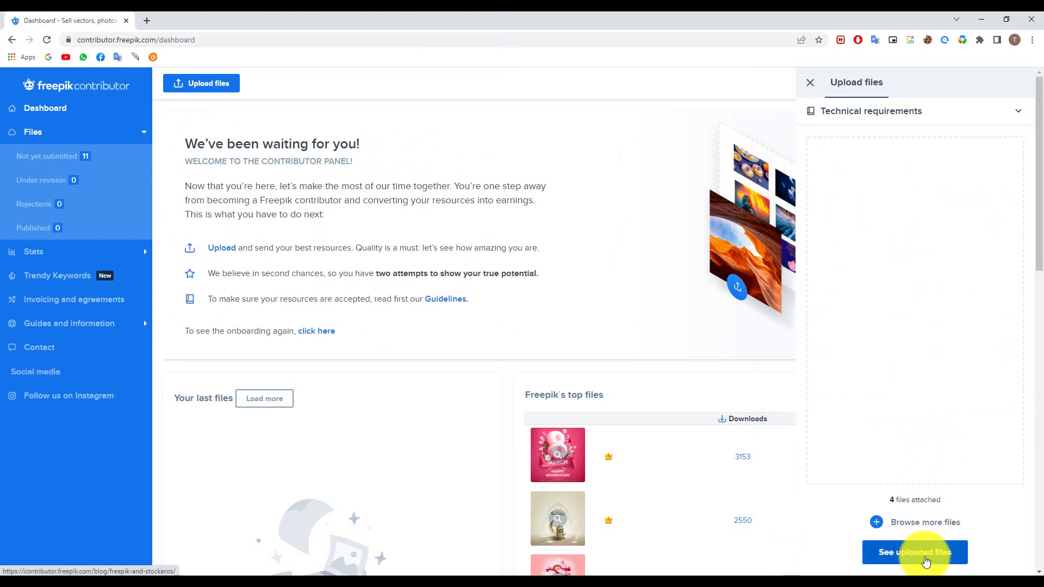
Open Not yet submitted, start Edit metadata and pick the 202020.jpg business card
{"action": "left_click", "coordinate": [54, 163]}
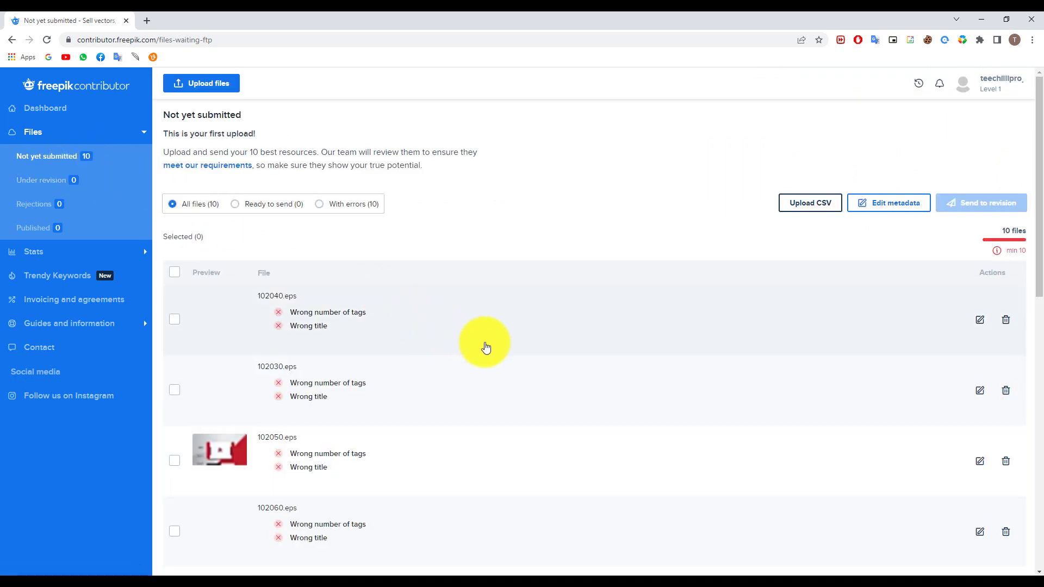
{"action": "scroll", "coordinate": [533, 274], "scroll_direction": "down", "scroll_amount": 1}
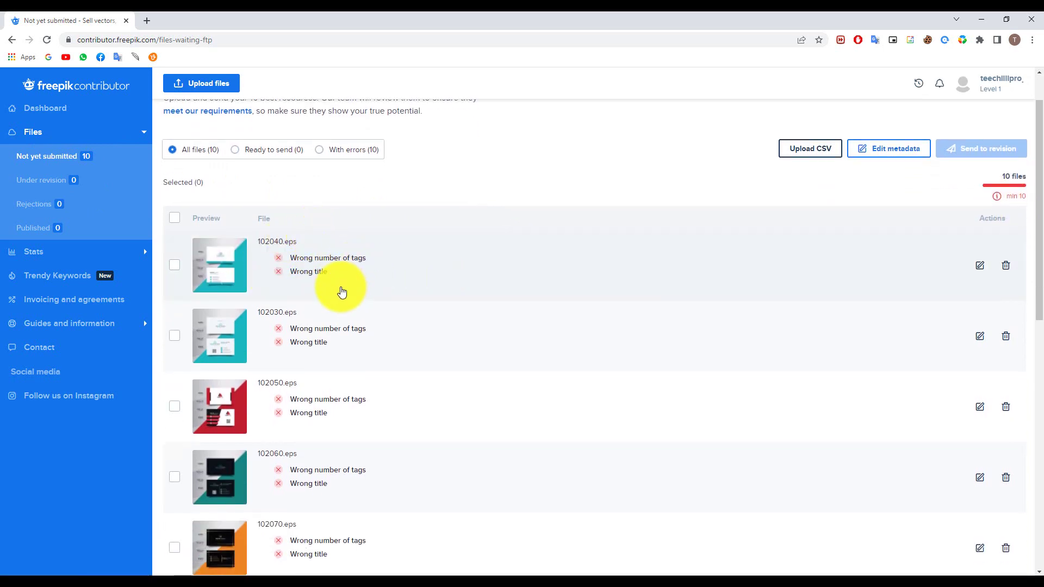
{"action": "scroll", "coordinate": [342, 292], "scroll_direction": "down", "scroll_amount": 12}
{"action": "scroll", "coordinate": [341, 292], "scroll_direction": "up", "scroll_amount": 13}
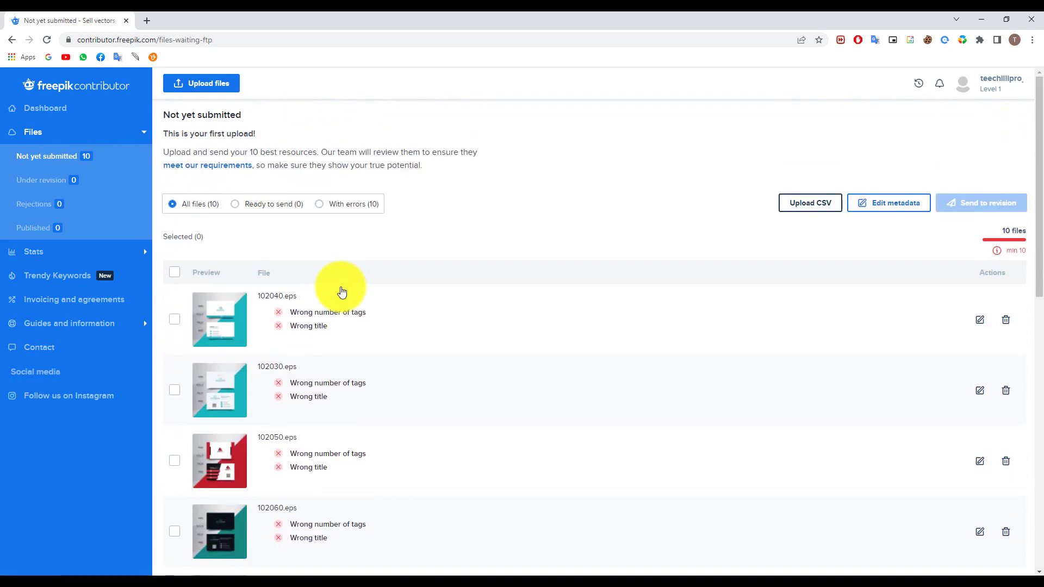
{"action": "left_click", "coordinate": [881, 205]}
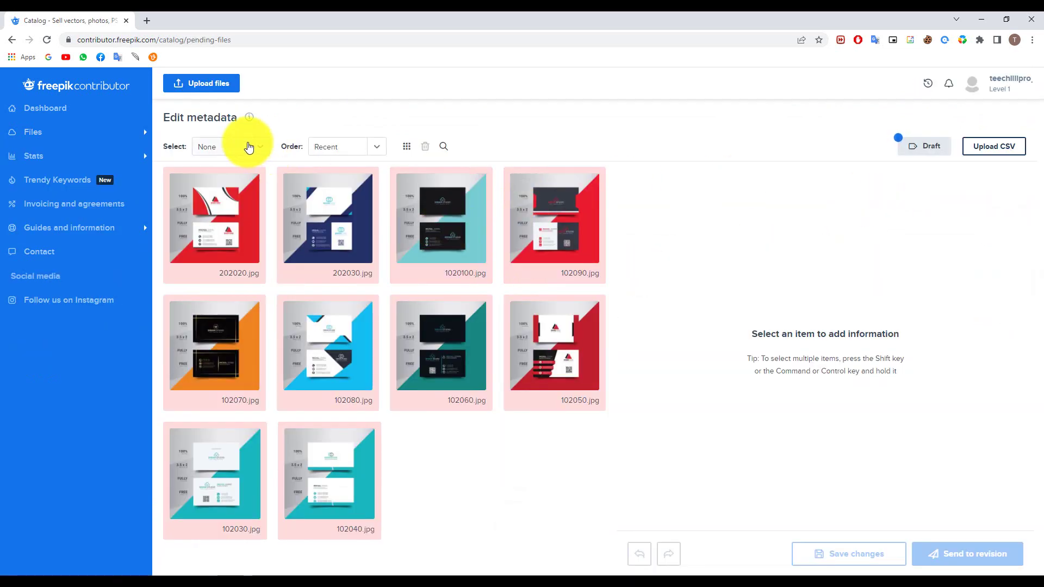
{"action": "left_click", "coordinate": [249, 146]}
{"action": "left_click", "coordinate": [210, 223]}
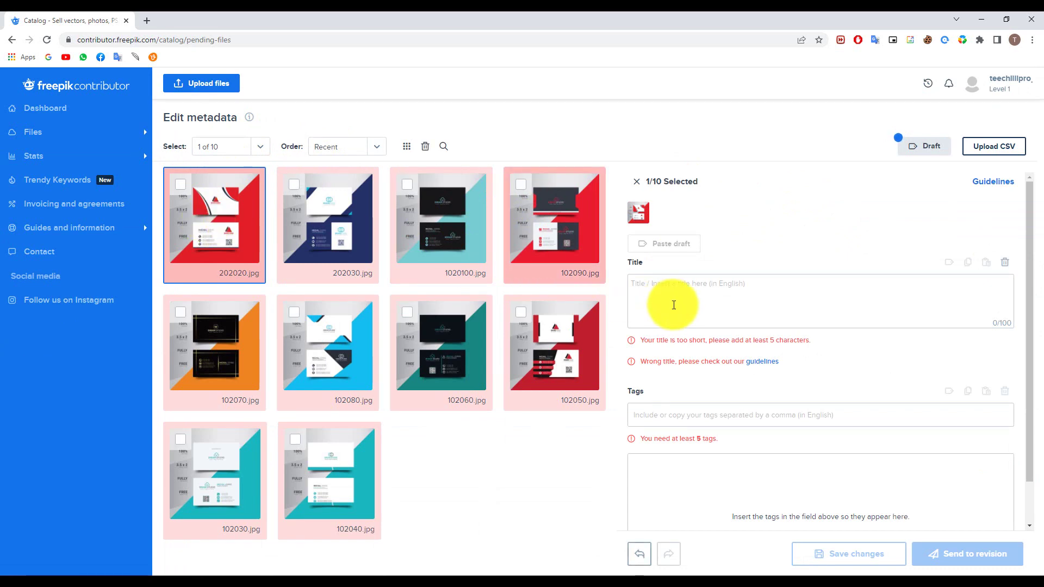
Select all ten files and enter the title 'Modern business card design'
{"action": "scroll", "coordinate": [727, 489], "scroll_direction": "down", "scroll_amount": 2}
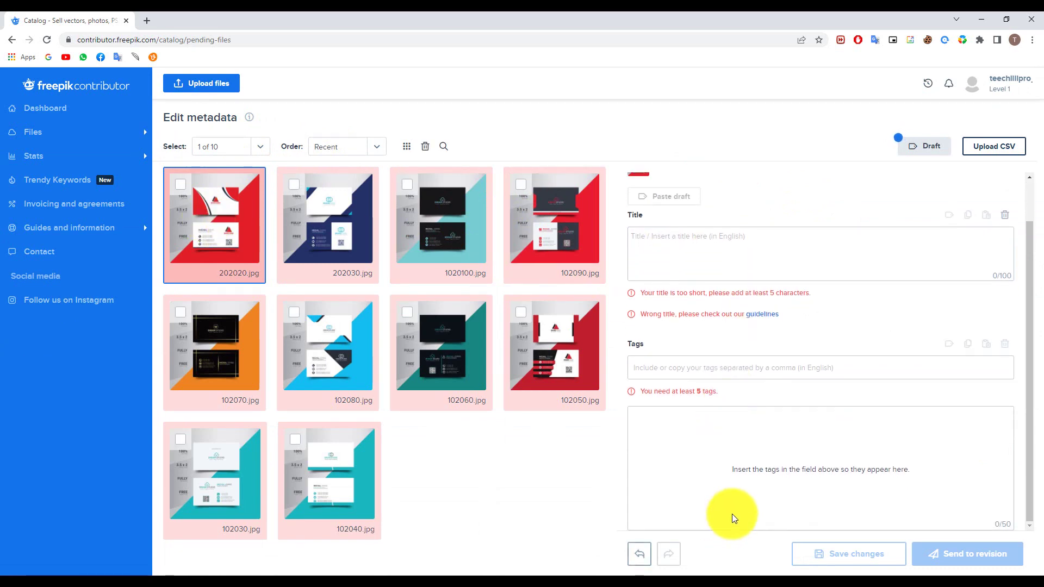
{"action": "scroll", "coordinate": [709, 408], "scroll_direction": "up", "scroll_amount": 2}
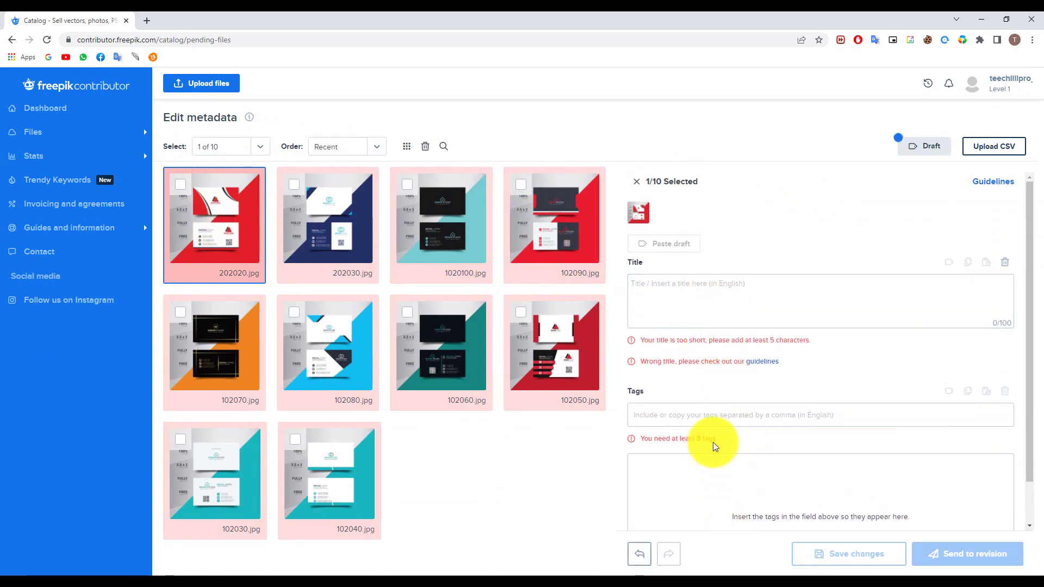
{"action": "left_click", "coordinate": [212, 147]}
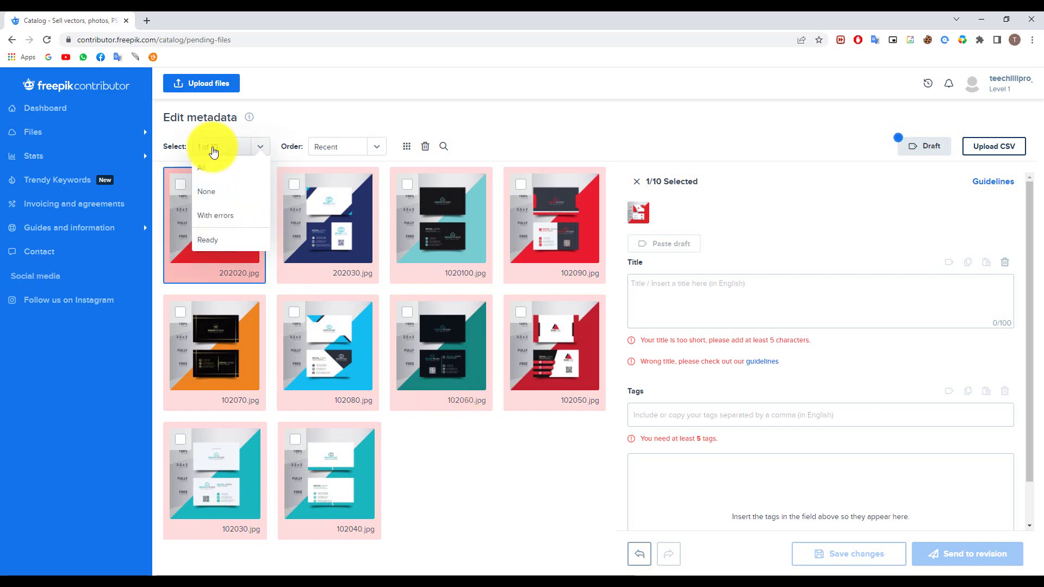
{"action": "left_click", "coordinate": [220, 172]}
{"action": "left_click", "coordinate": [680, 298]}
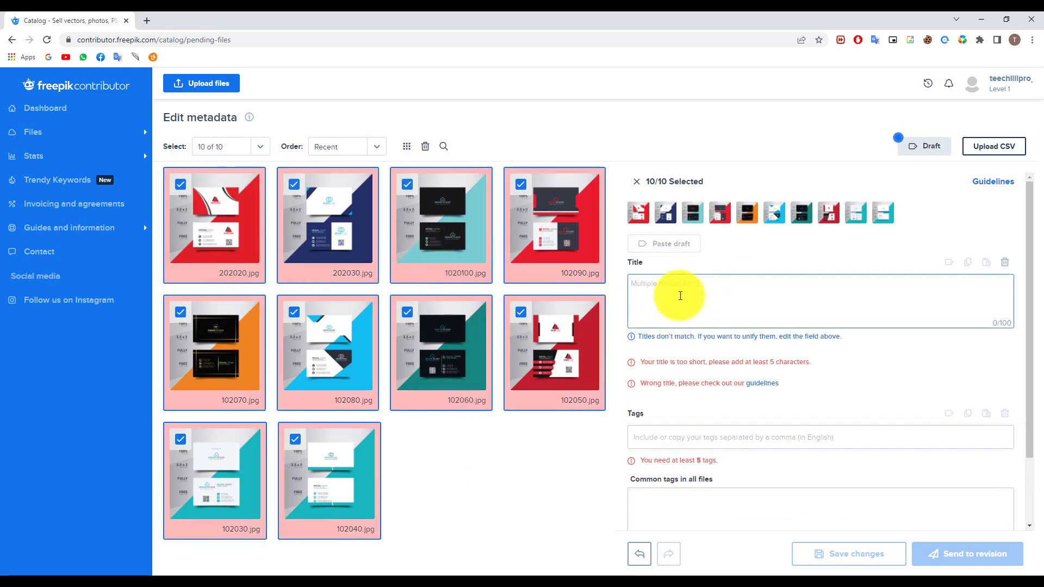
{"action": "type", "text": "Busines"}
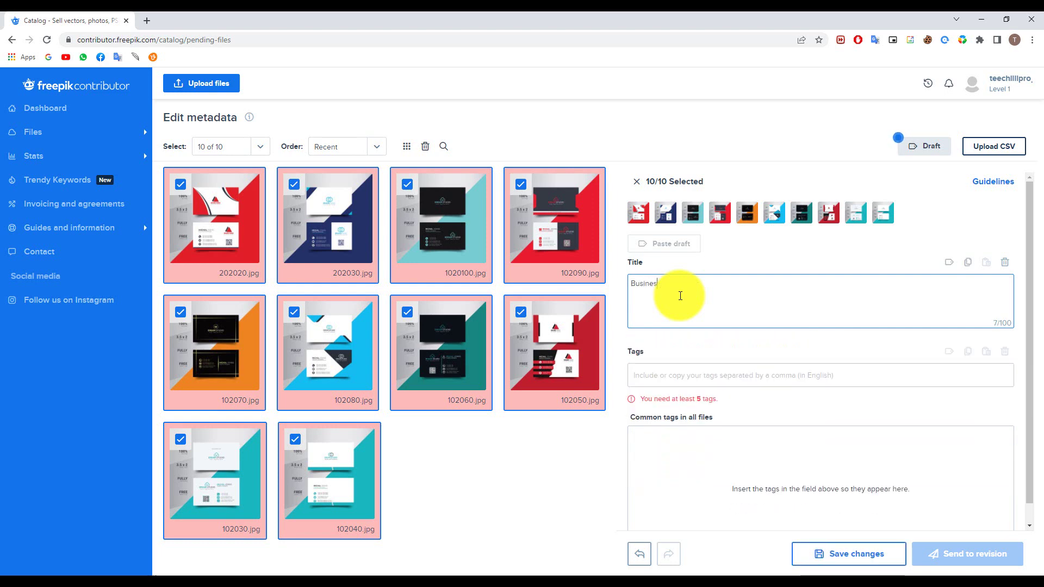
{"action": "key", "text": "BackSpace"}
{"action": "key", "text": "BackSpace"}
{"action": "key", "text": "BackSpace"}
{"action": "key", "text": "BackSpace"}
{"action": "key", "text": "BackSpace"}
{"action": "key", "text": "BackSpace"}
{"action": "type", "text": "Moder"}
Add the tags 'business card design', 'business' and 'card' to all files
{"action": "left_click", "coordinate": [735, 372]}
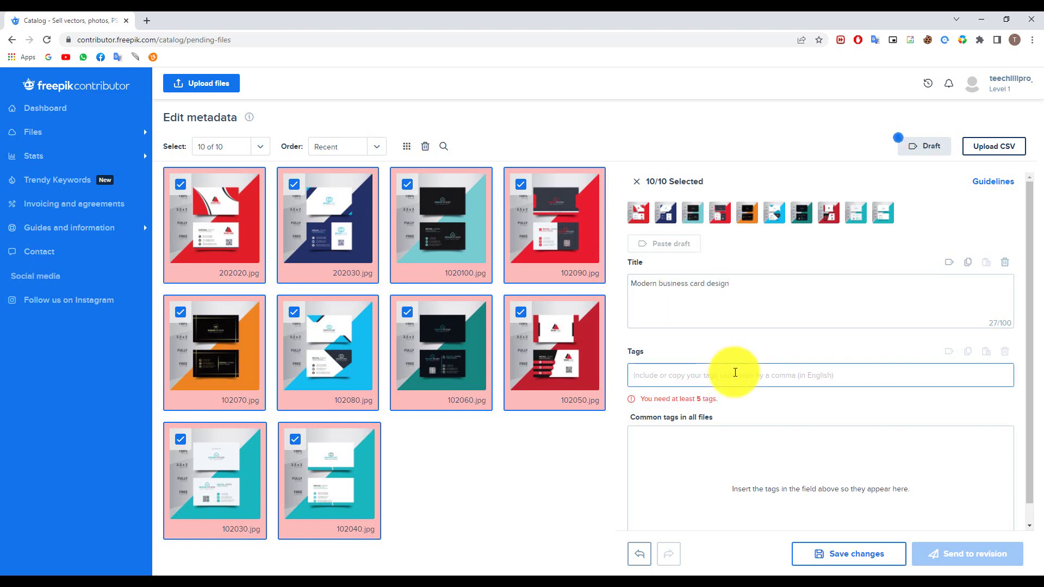
{"action": "double_click", "coordinate": [667, 283]}
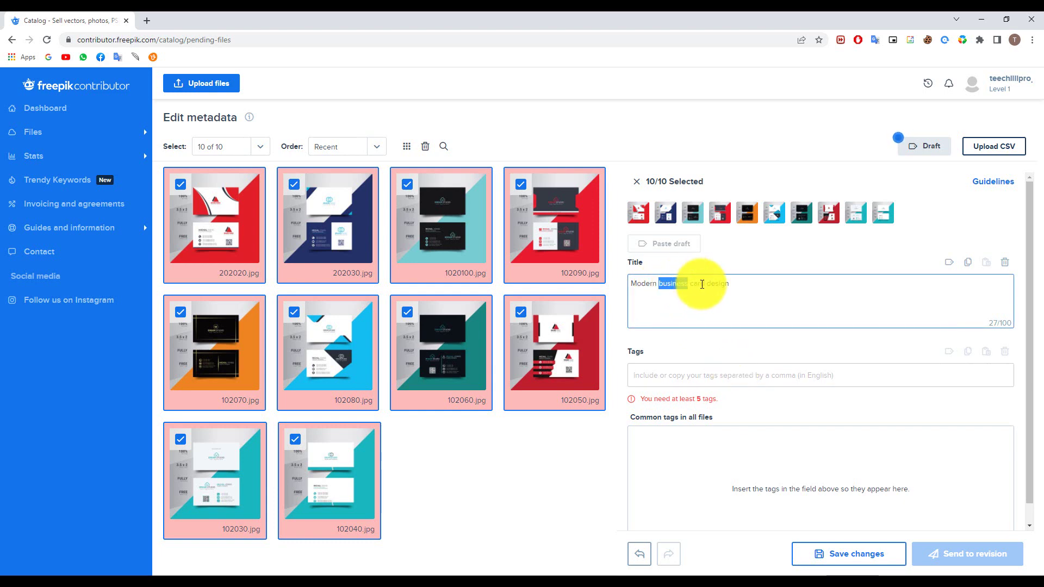
{"action": "left_click_drag", "start_coordinate": [703, 284], "coordinate": [736, 294]}
{"action": "key", "text": "ctrl+c"}
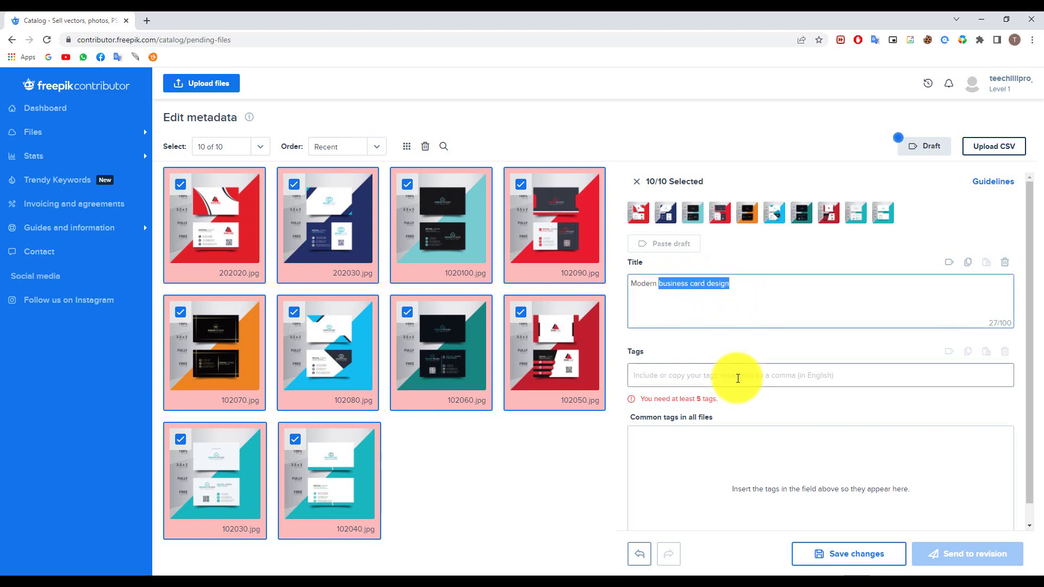
{"action": "left_click", "coordinate": [738, 378]}
{"action": "key", "text": "ctrl+v"}
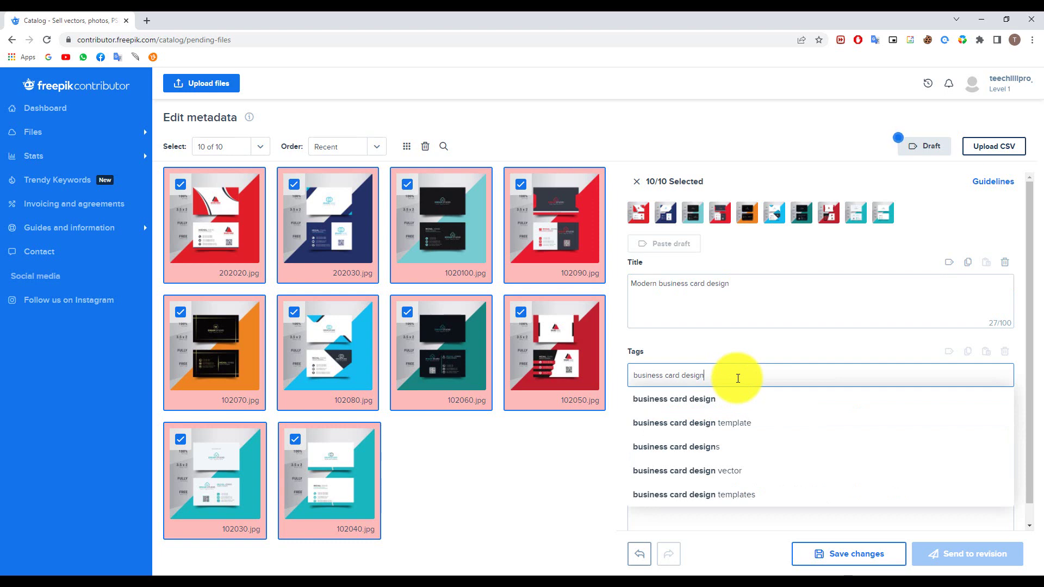
{"action": "key", "text": "Return"}
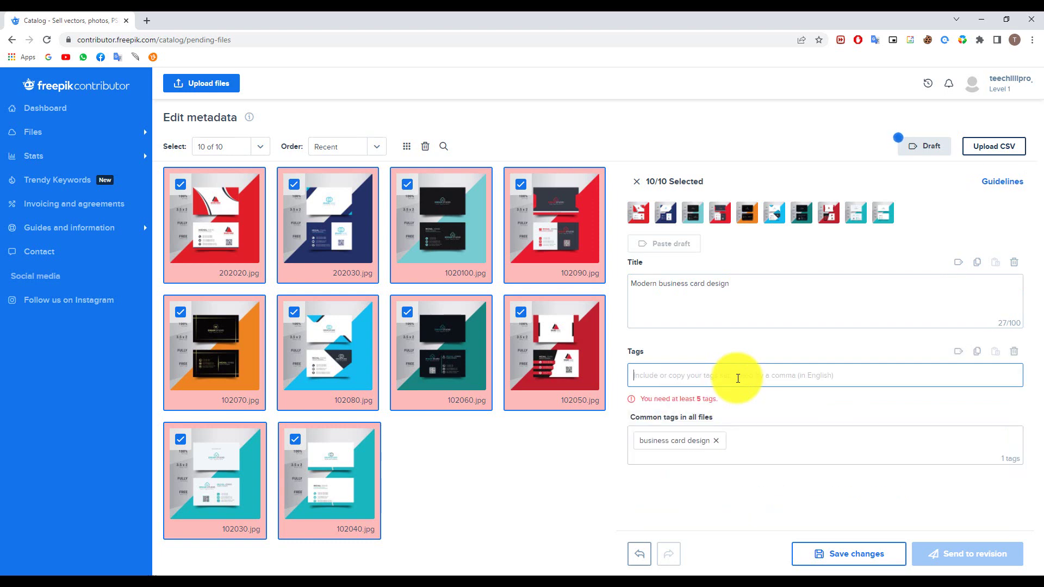
{"action": "type", "text": "busin"}
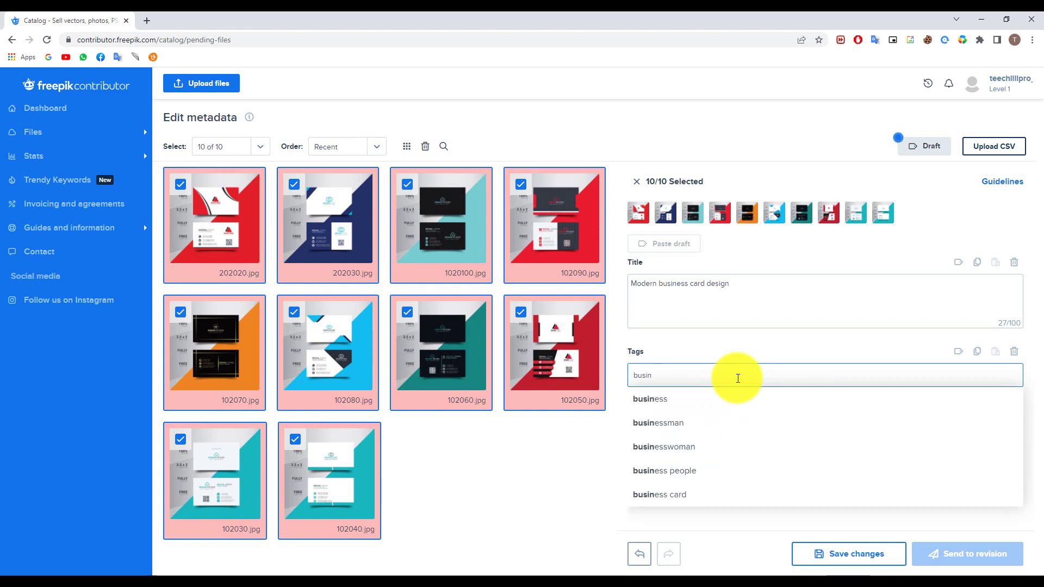
{"action": "type", "text": "bess"}
{"action": "key", "text": "Return"}
{"action": "type", "text": "card"}
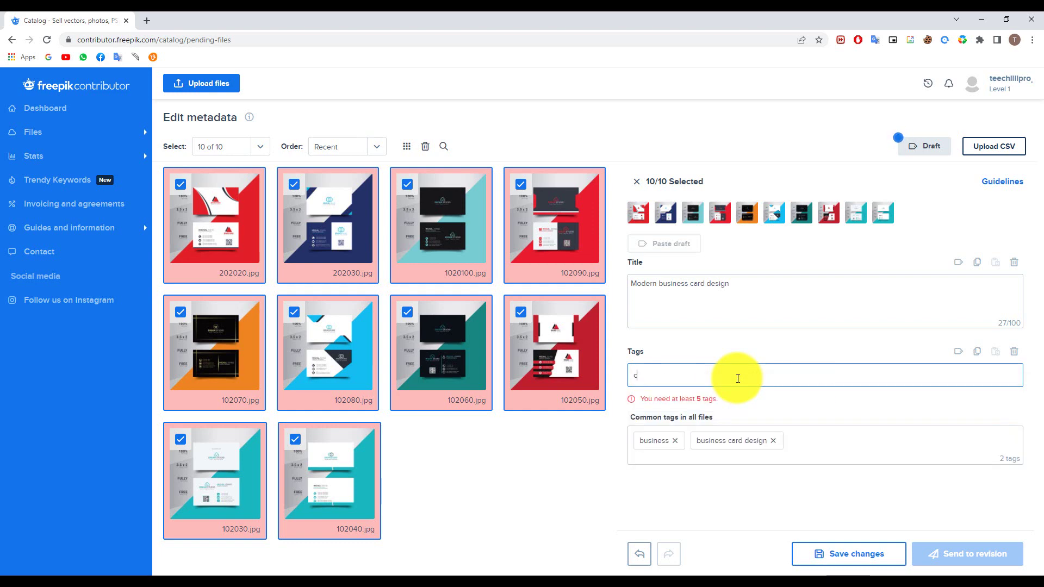
{"action": "key", "text": "Return"}
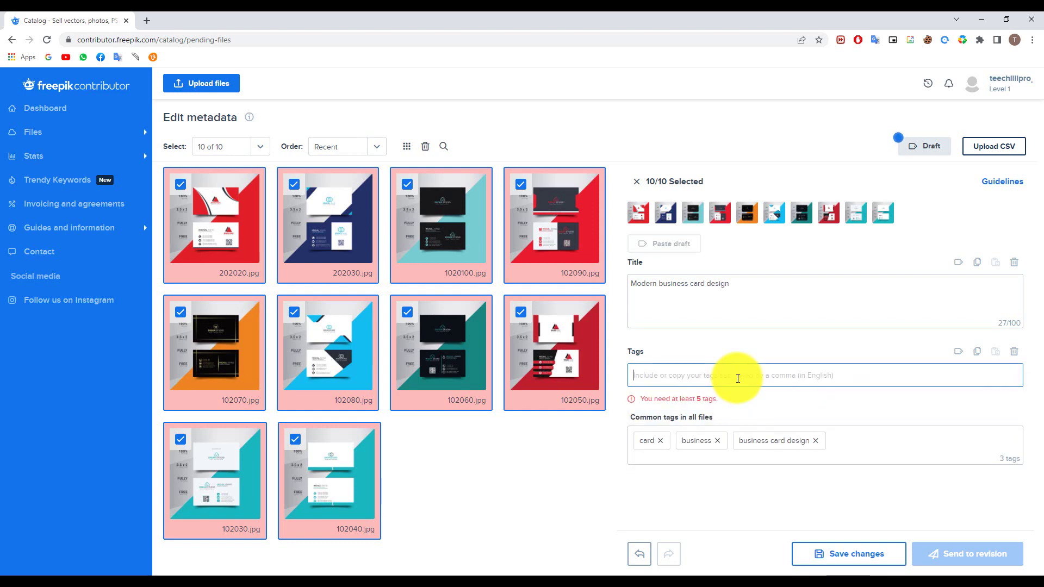
Add the tag 'business card modern' to all ten files
{"action": "type", "text": "b"}
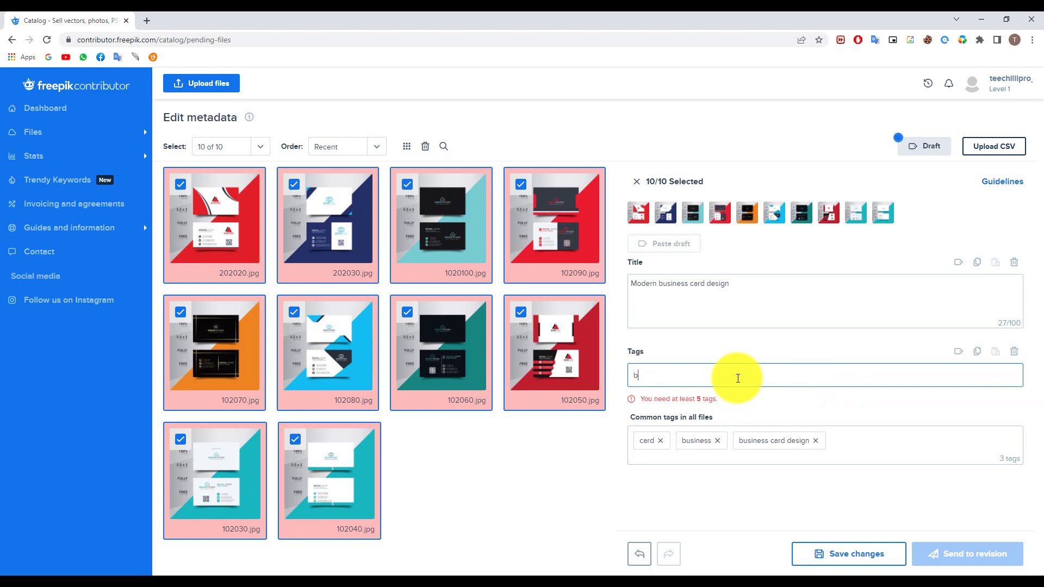
{"action": "type", "text": "usiness"}
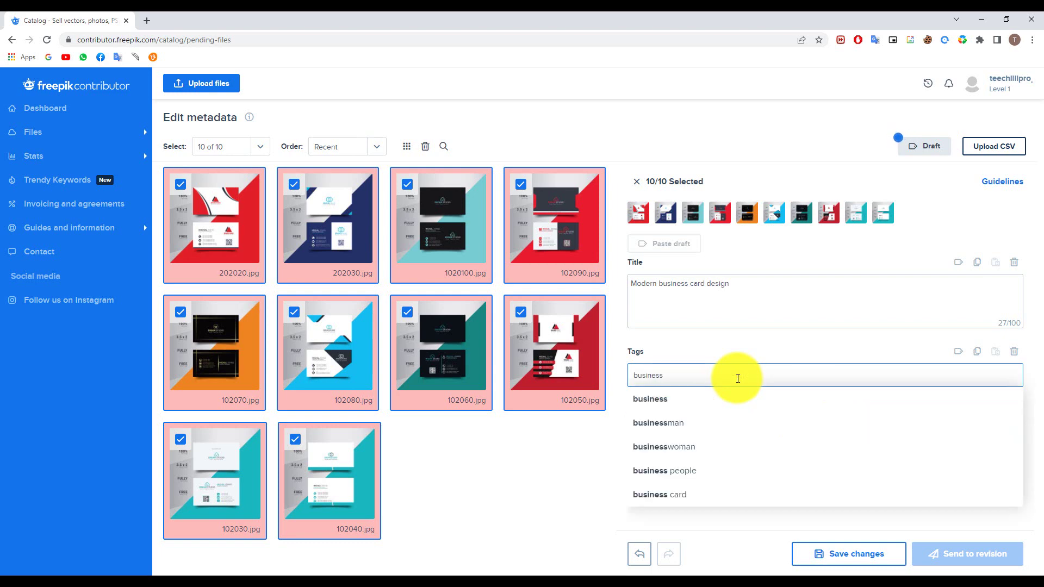
{"action": "key", "text": "BackSpace"}
{"action": "type", "text": "s"}
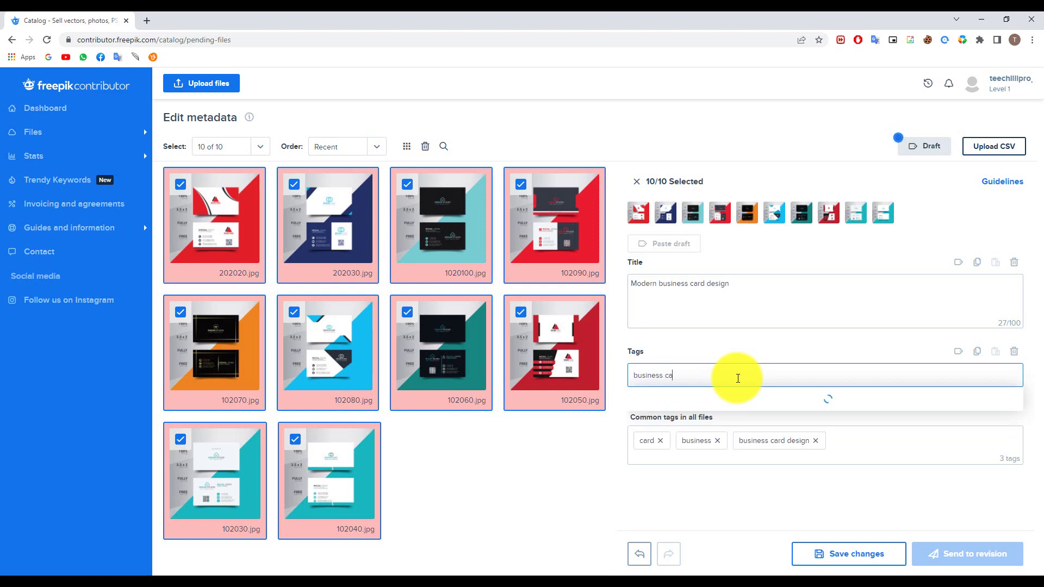
{"action": "type", "text": " card"}
{"action": "key", "text": "BackSpace"}
{"action": "type", "text": "s"}
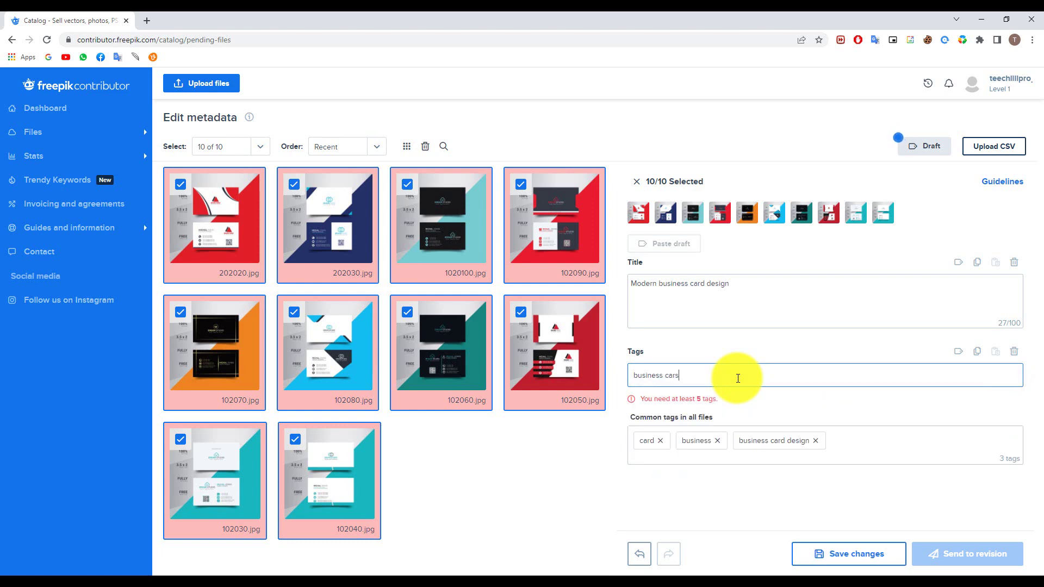
{"action": "key", "text": "BackSpace"}
{"action": "type", "text": "d "}
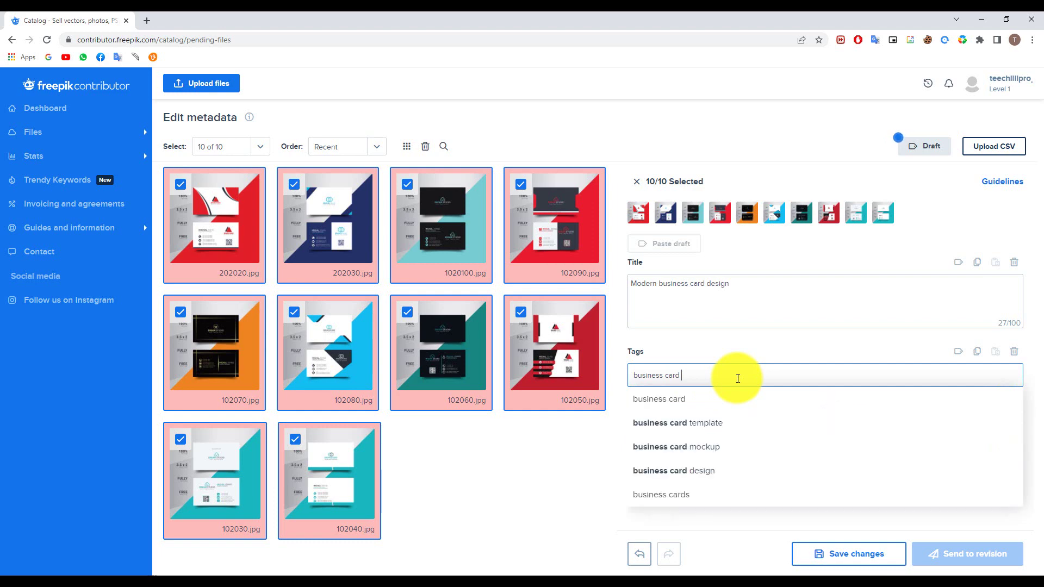
{"action": "type", "text": "lod"}
{"action": "key", "text": "BackSpace"}
{"action": "key", "text": "BackSpace"}
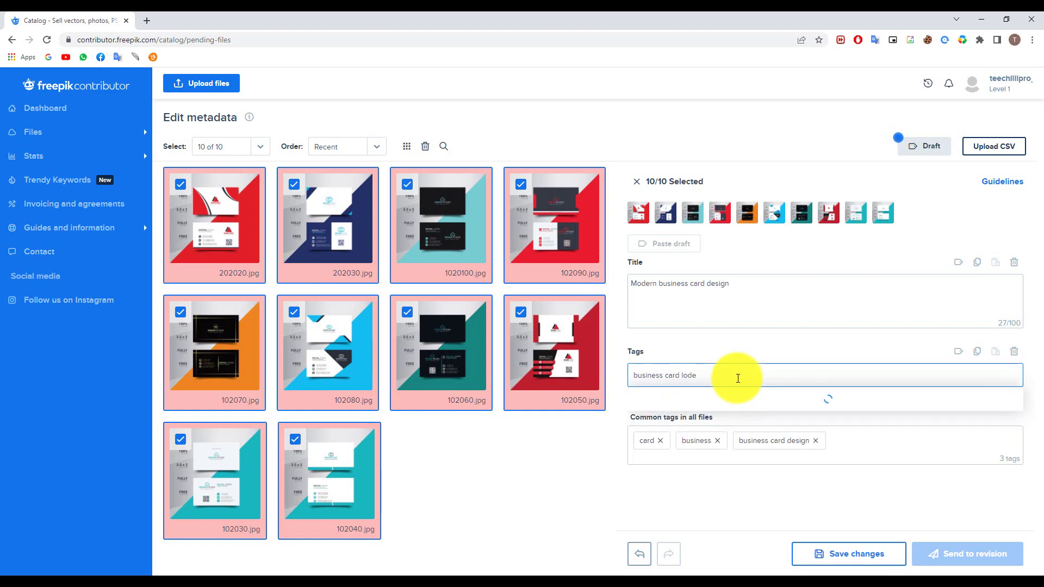
{"action": "key", "text": "BackSpace"}
{"action": "key", "text": "BackSpace"}
{"action": "type", "text": "m"}
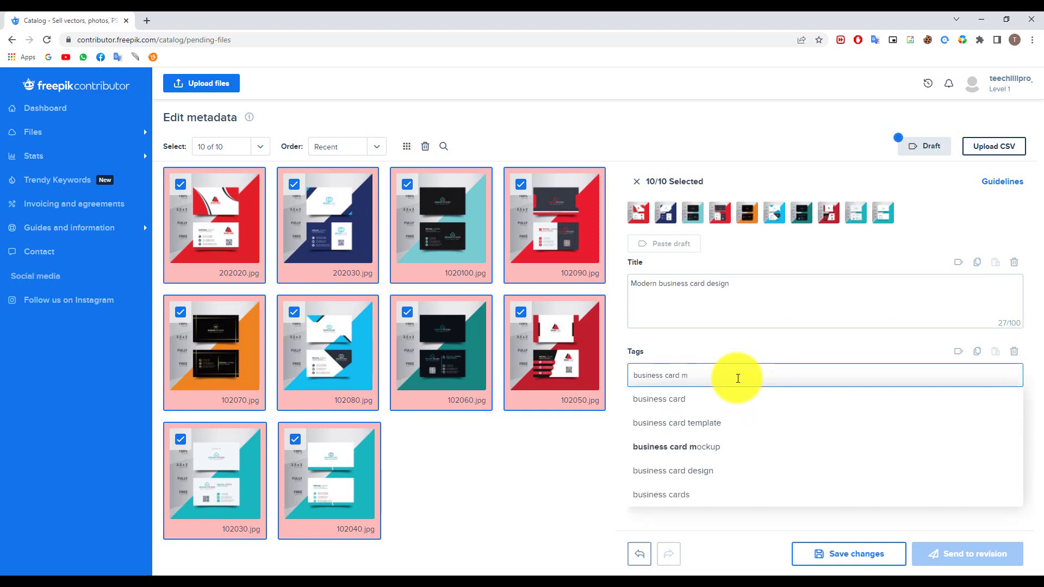
{"action": "type", "text": "odern"}
{"action": "key", "text": "Return"}
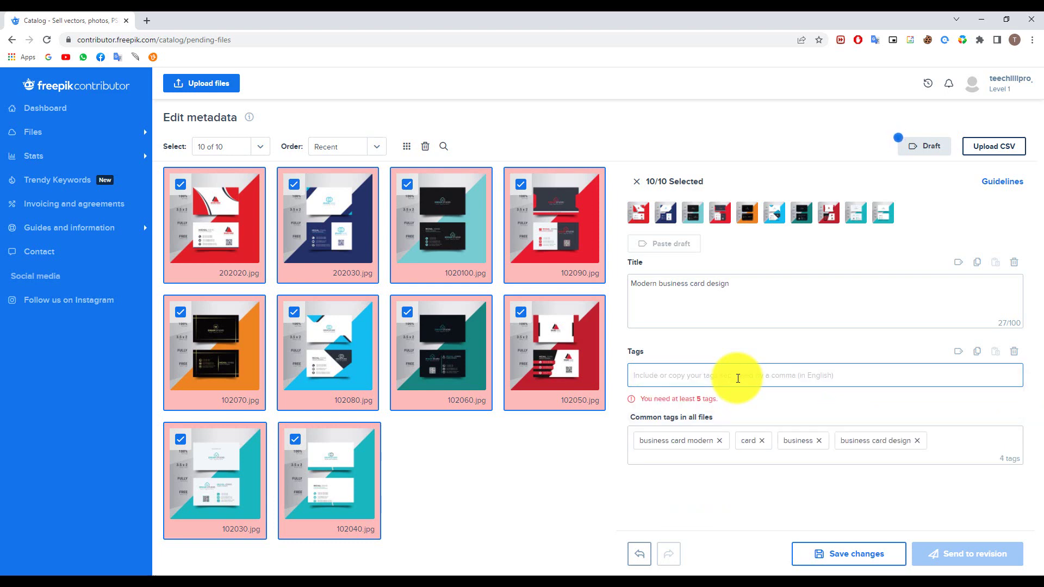
Add the tag 'luxury' from its suggestion to all ten files
{"action": "type", "text": "ly"}
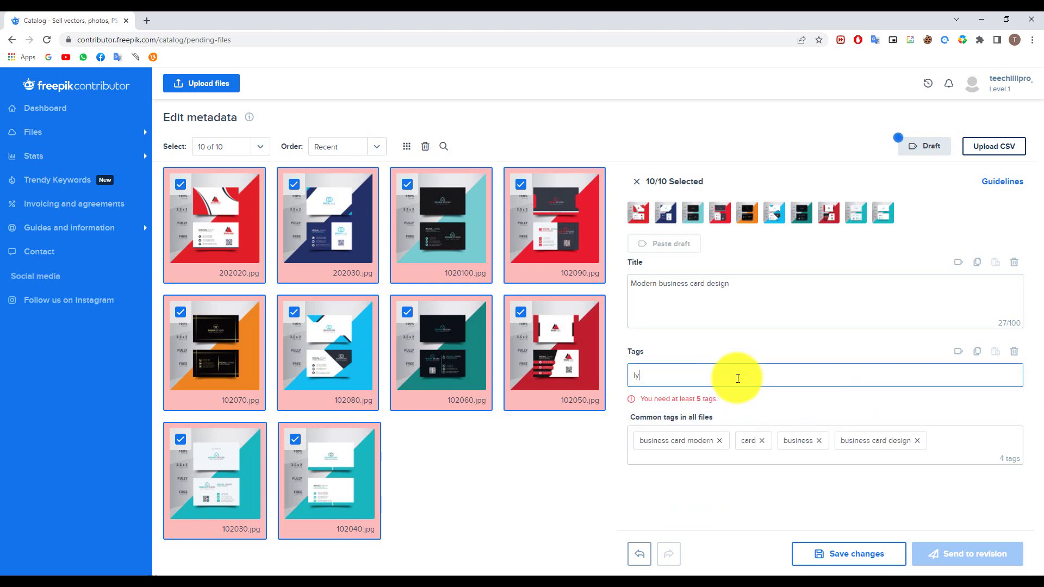
{"action": "type", "text": "ux"}
{"action": "key", "text": "BackSpace"}
{"action": "key", "text": "BackSpace"}
{"action": "key", "text": "BackSpace"}
{"action": "key", "text": "BackSpace"}
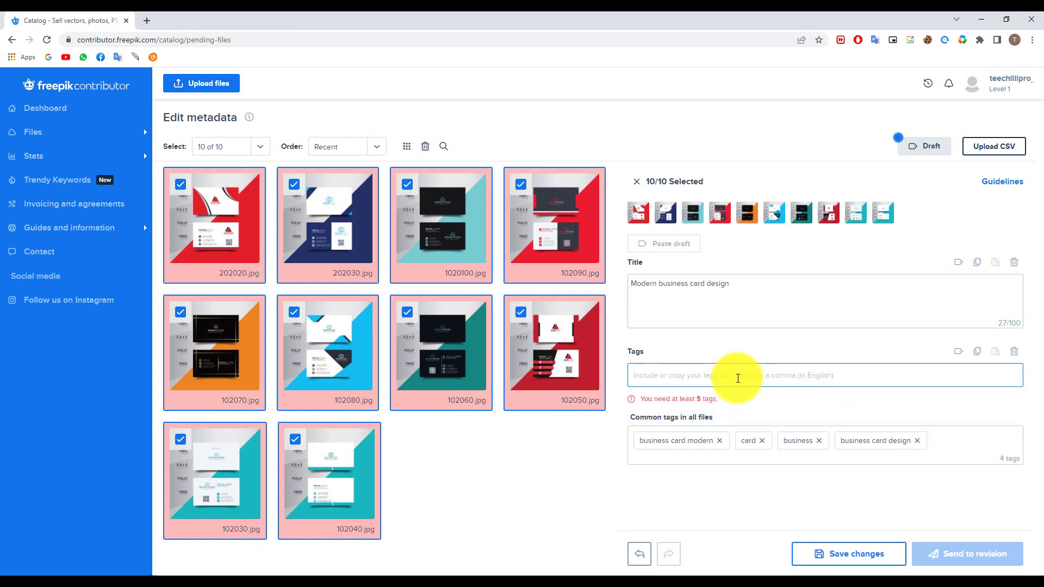
{"action": "type", "text": "lusury"}
{"action": "key", "text": "BackSpace"}
{"action": "key", "text": "BackSpace"}
{"action": "key", "text": "BackSpace"}
{"action": "key", "text": "BackSpace"}
{"action": "key", "text": "BackSpace"}
{"action": "key", "text": "BackSpace"}
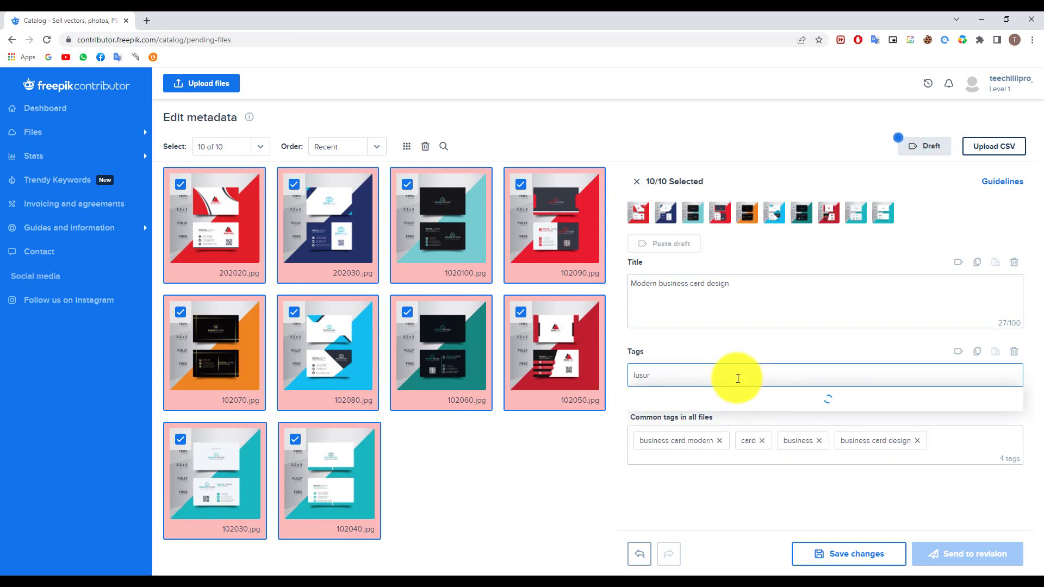
{"action": "type", "text": "luxury"}
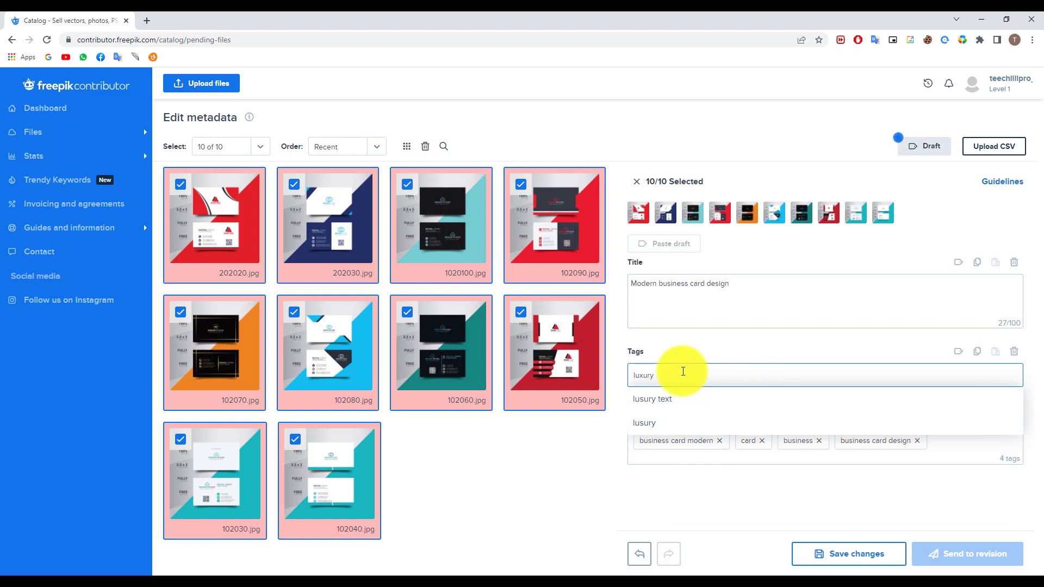
{"action": "key", "text": "BackSpace"}
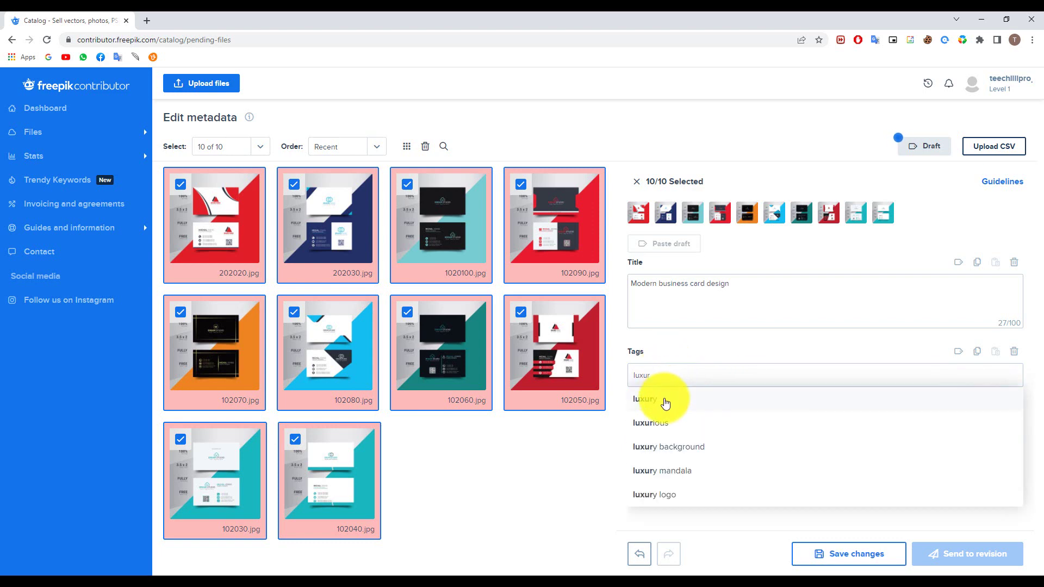
{"action": "left_click", "coordinate": [660, 400]}
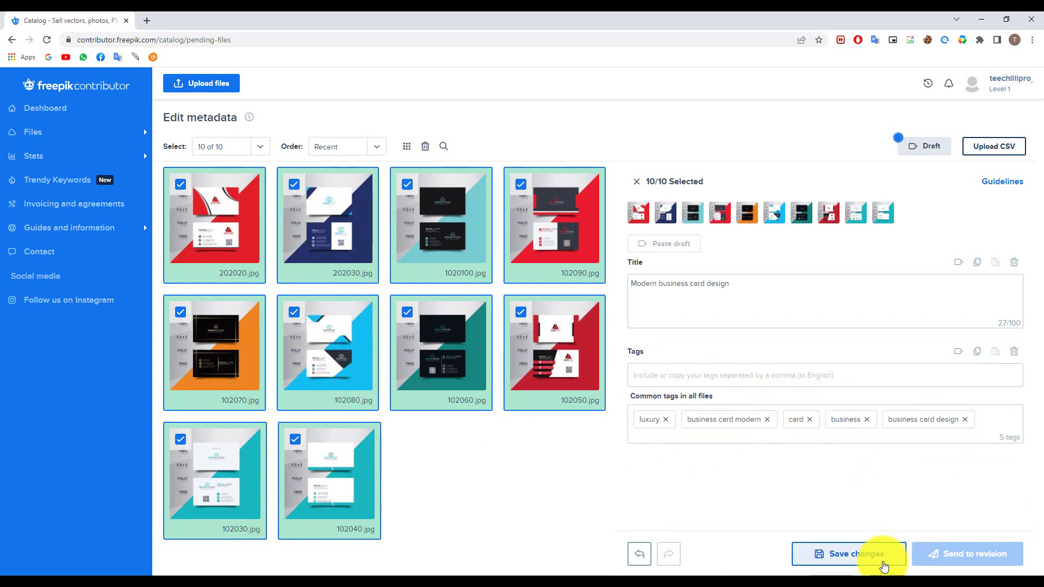
Save the tags, filter Not yet submitted to Ready to send, and send the ten files to revision
{"action": "left_click", "coordinate": [883, 564]}
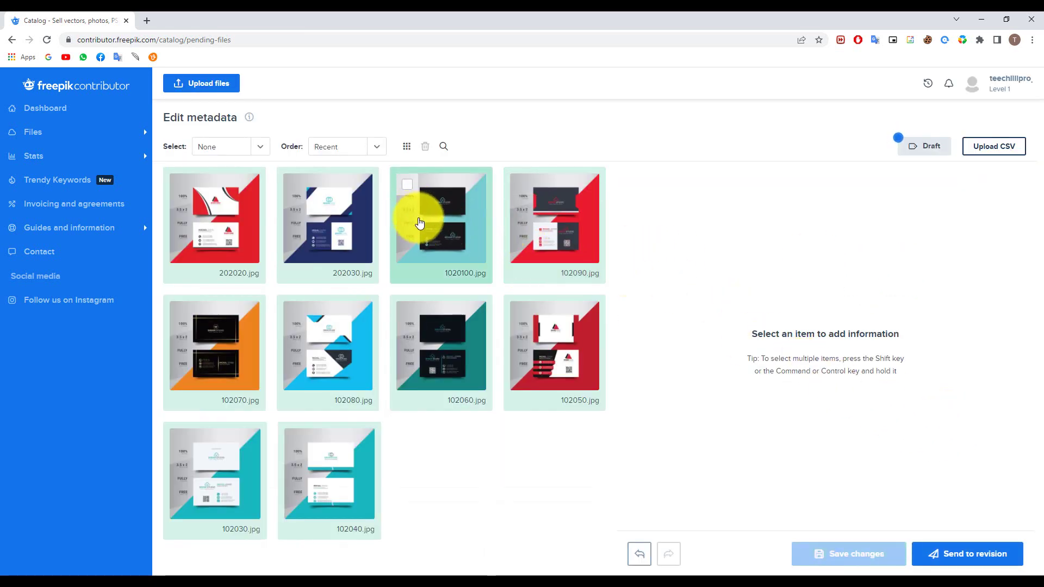
{"action": "left_click", "coordinate": [58, 132]}
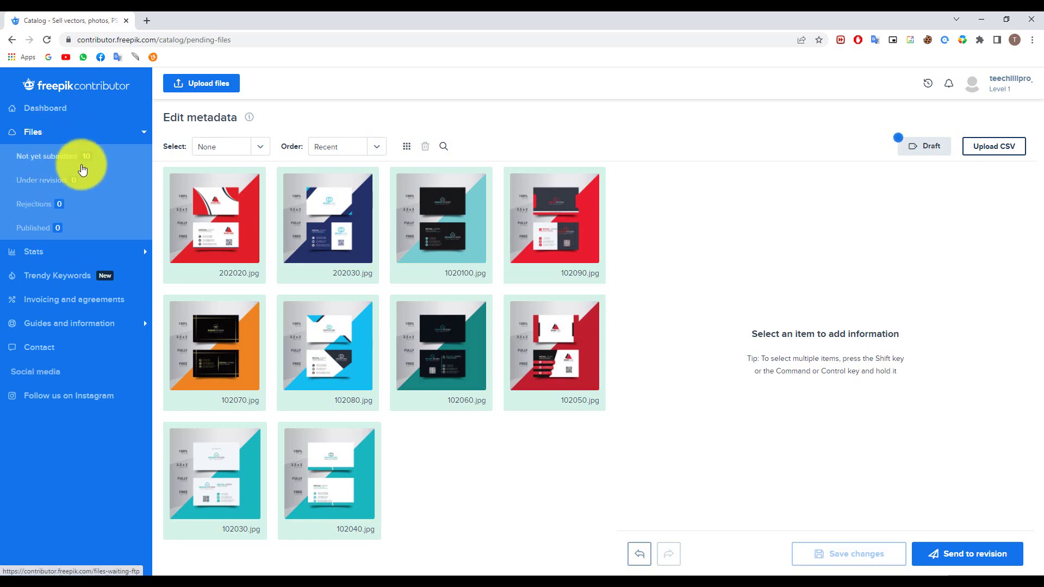
{"action": "left_click", "coordinate": [73, 156]}
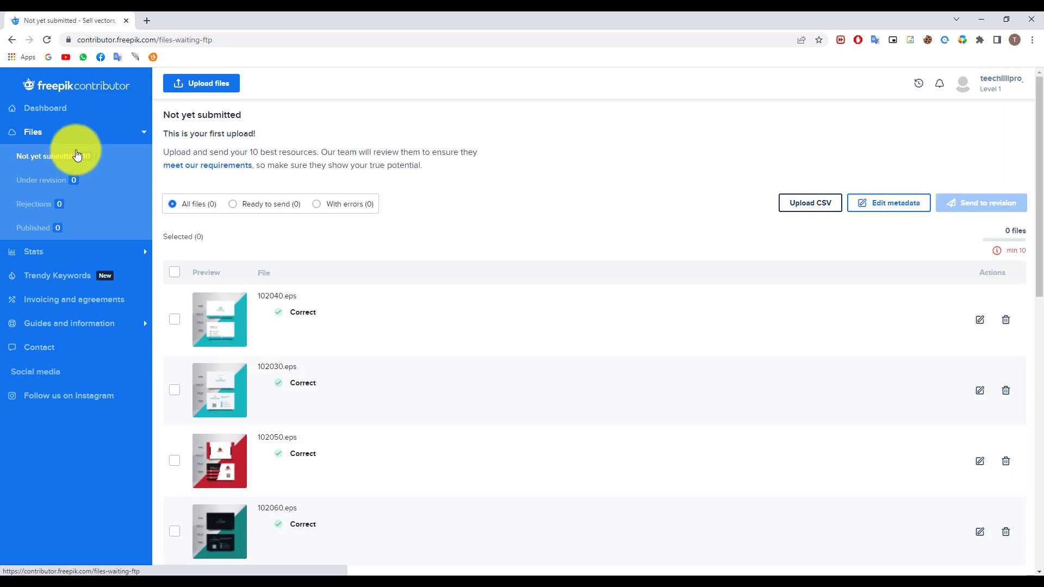
{"action": "left_click", "coordinate": [286, 209]}
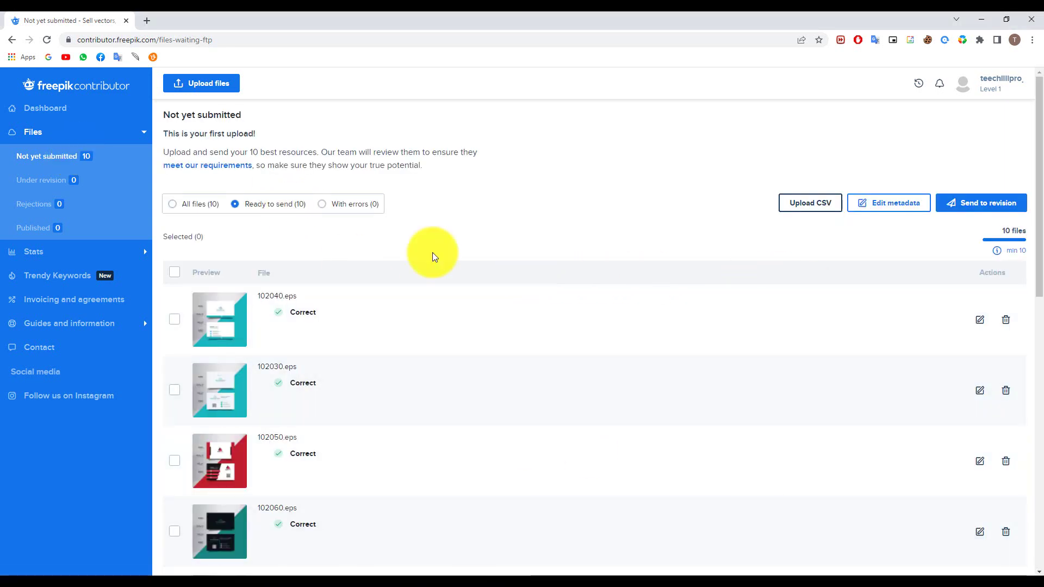
{"action": "left_click", "coordinate": [979, 209]}
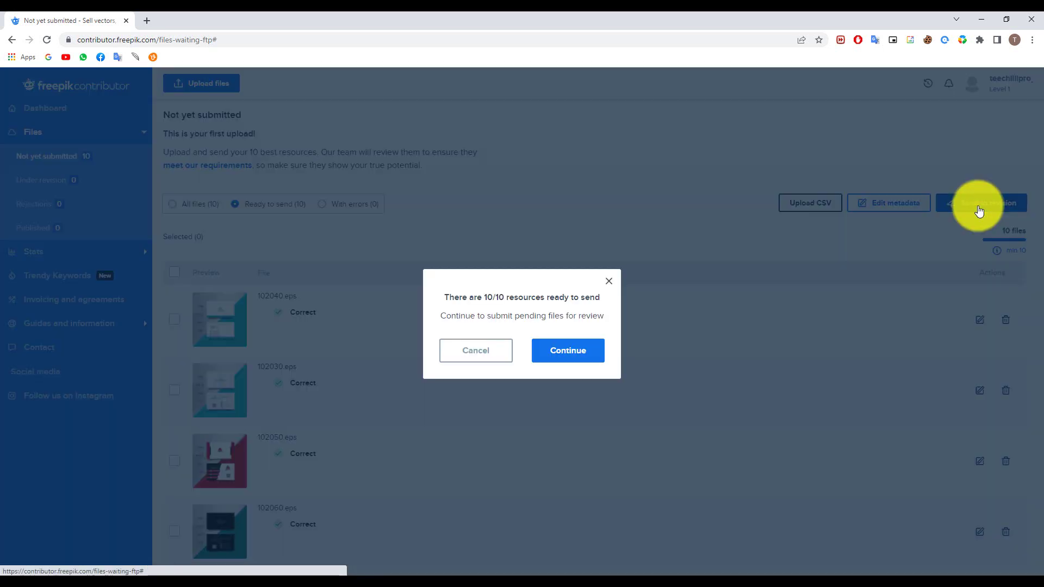
{"action": "left_click", "coordinate": [571, 353]}
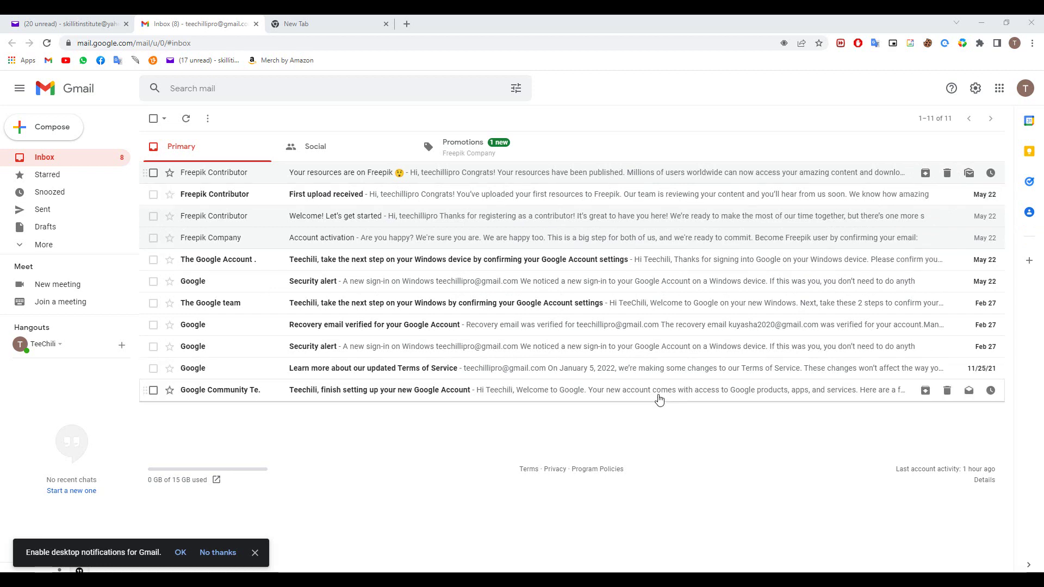
Open the 'Your resources are on Freepik' email and follow its link to the Freepik profile
{"action": "left_click", "coordinate": [320, 175]}
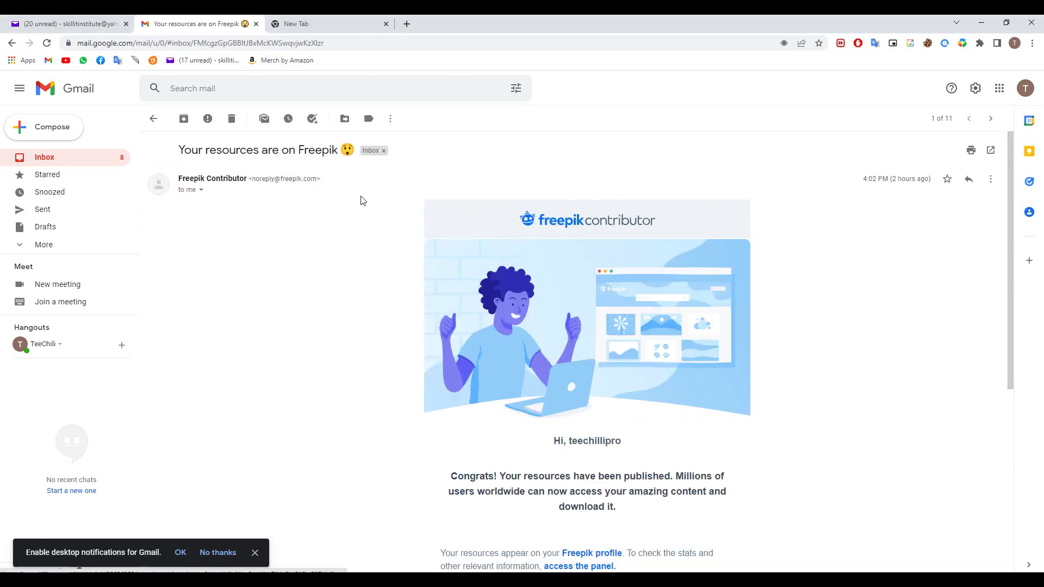
{"action": "scroll", "coordinate": [613, 348], "scroll_direction": "down", "scroll_amount": 3}
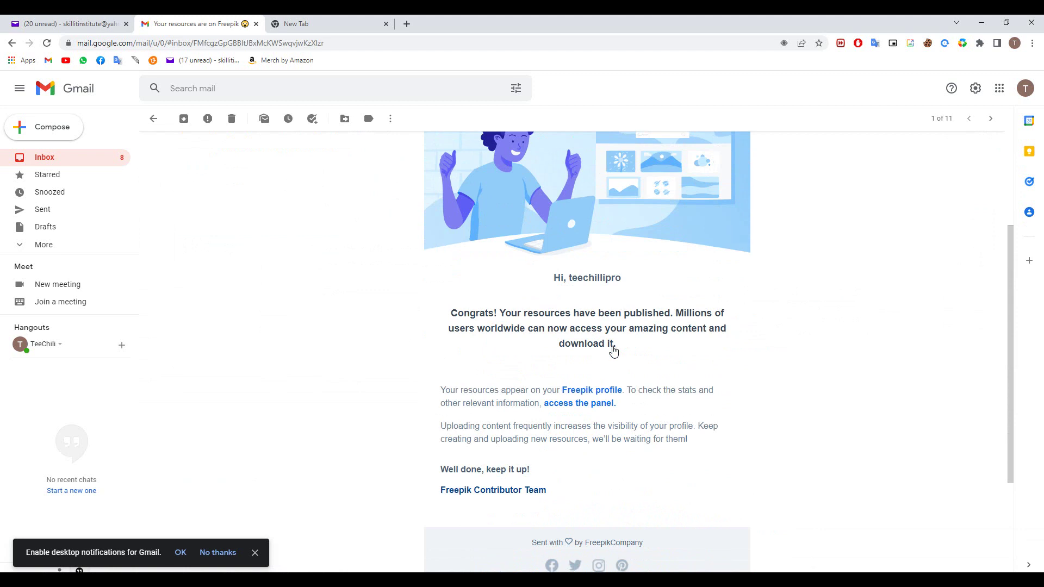
{"action": "left_click", "coordinate": [603, 391]}
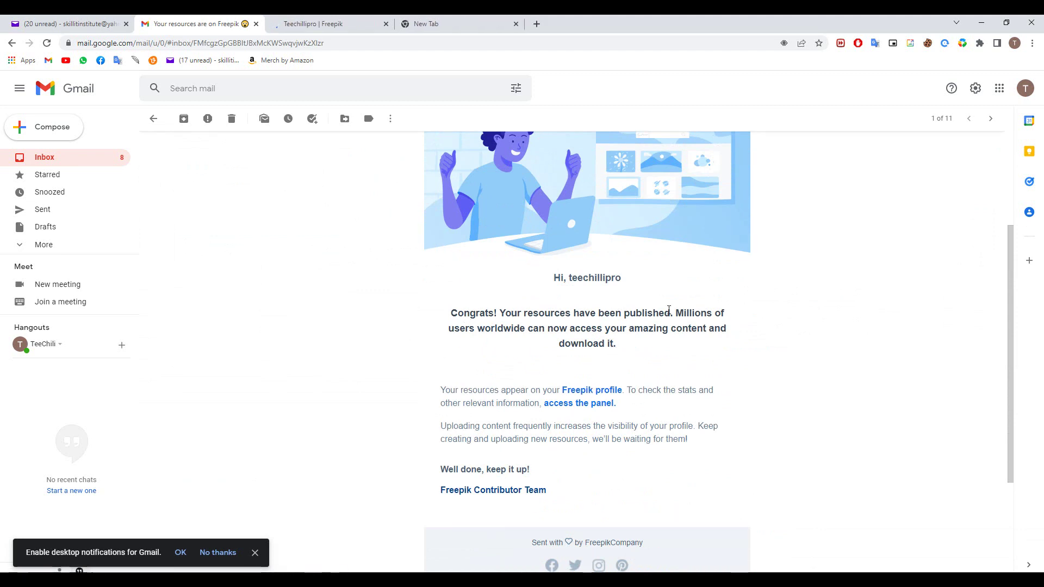
{"action": "left_click", "coordinate": [313, 23]}
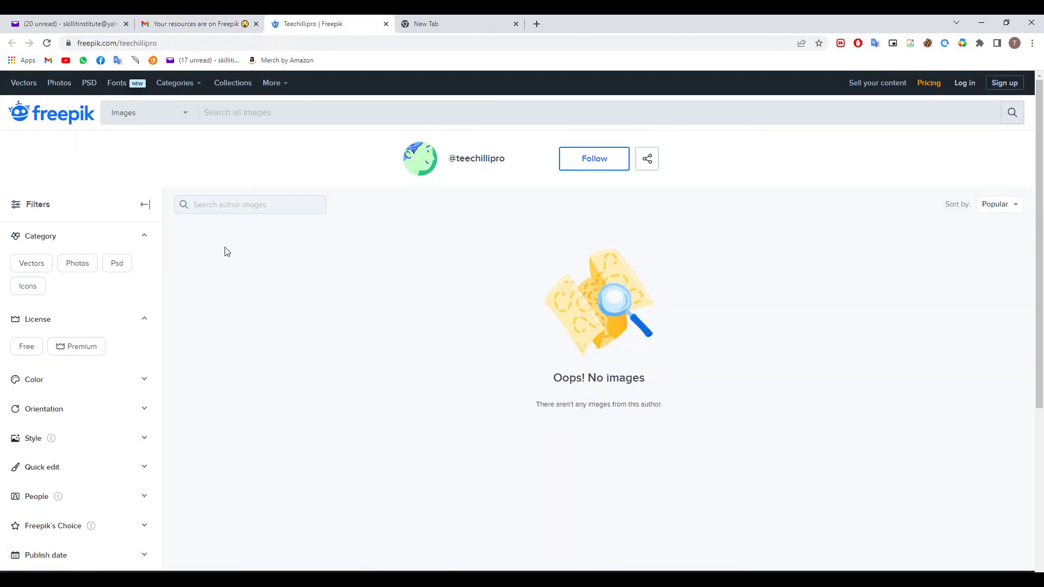
{"action": "left_click", "coordinate": [452, 18]}
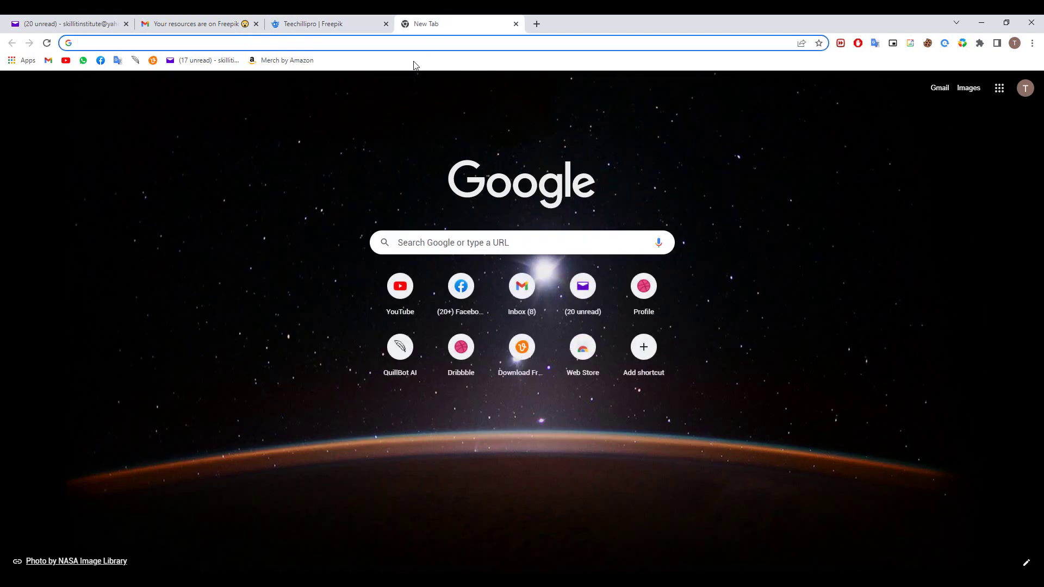
Open the Freepik Contributor dashboard's Published files and review the ten Modern business card designs dated 23 May 2022
{"action": "type", "text": "dash"}
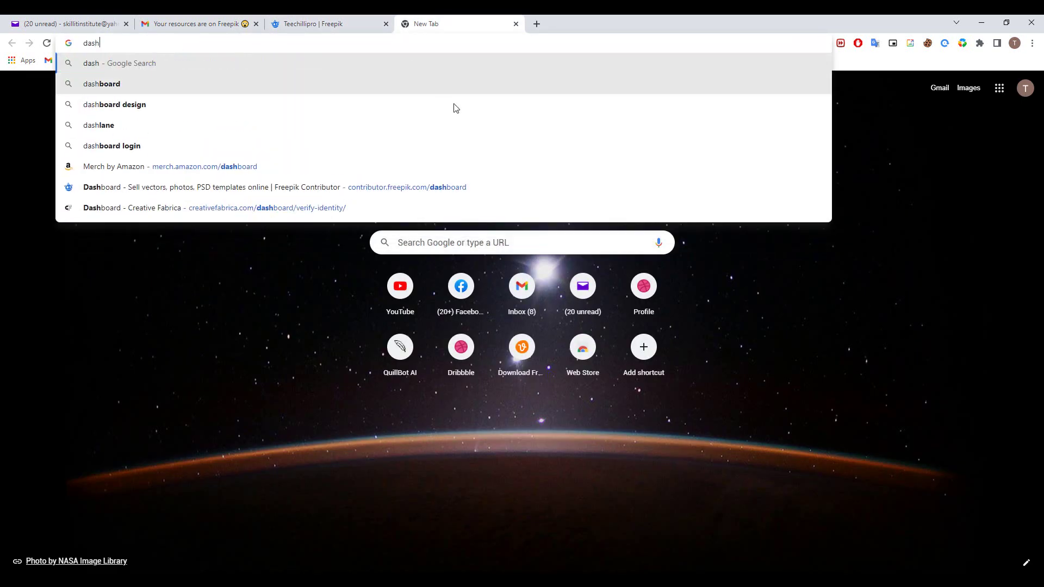
{"action": "left_click", "coordinate": [457, 191]}
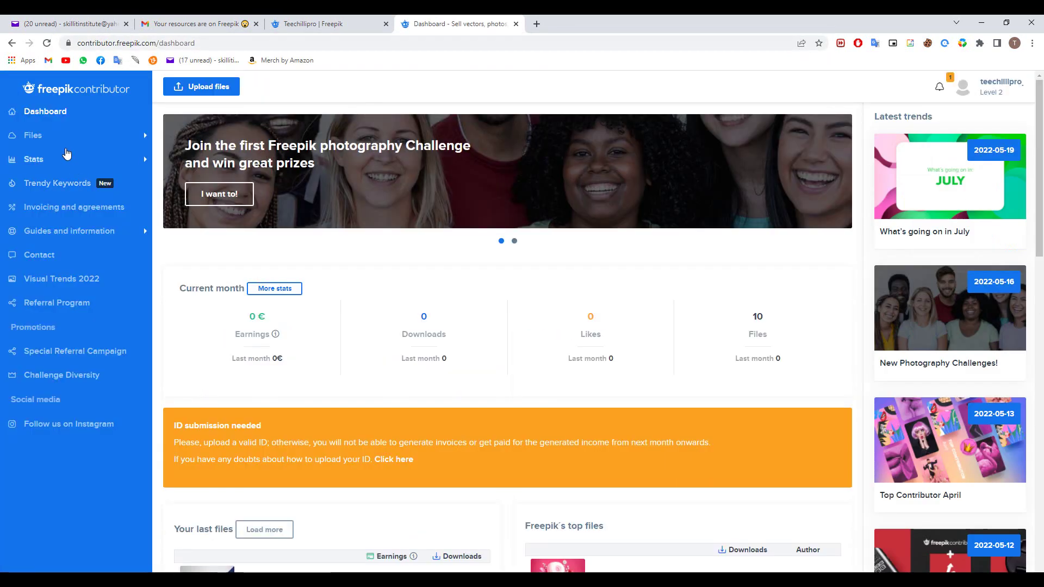
{"action": "left_click", "coordinate": [64, 140]}
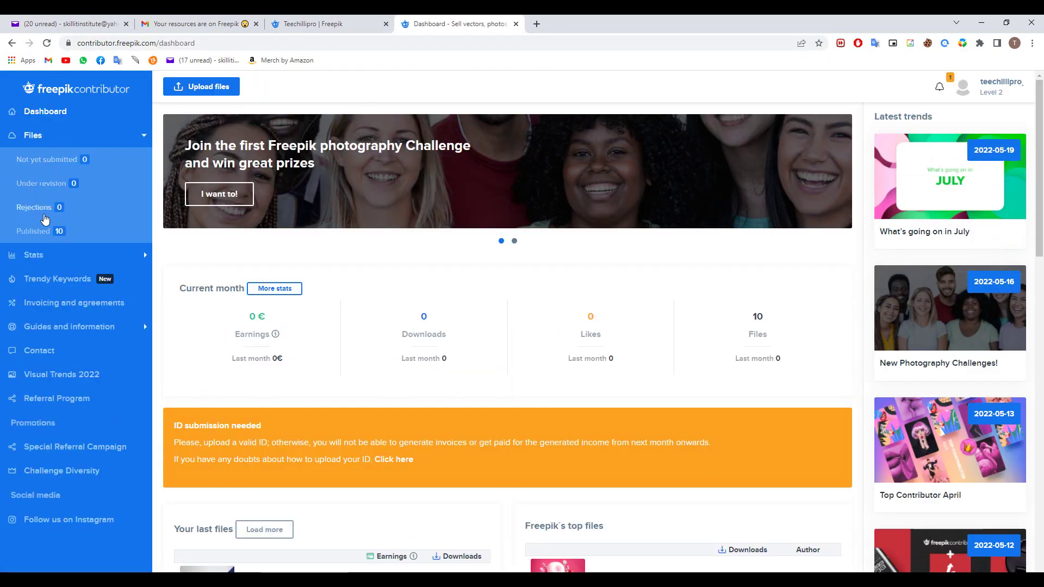
{"action": "left_click", "coordinate": [39, 232]}
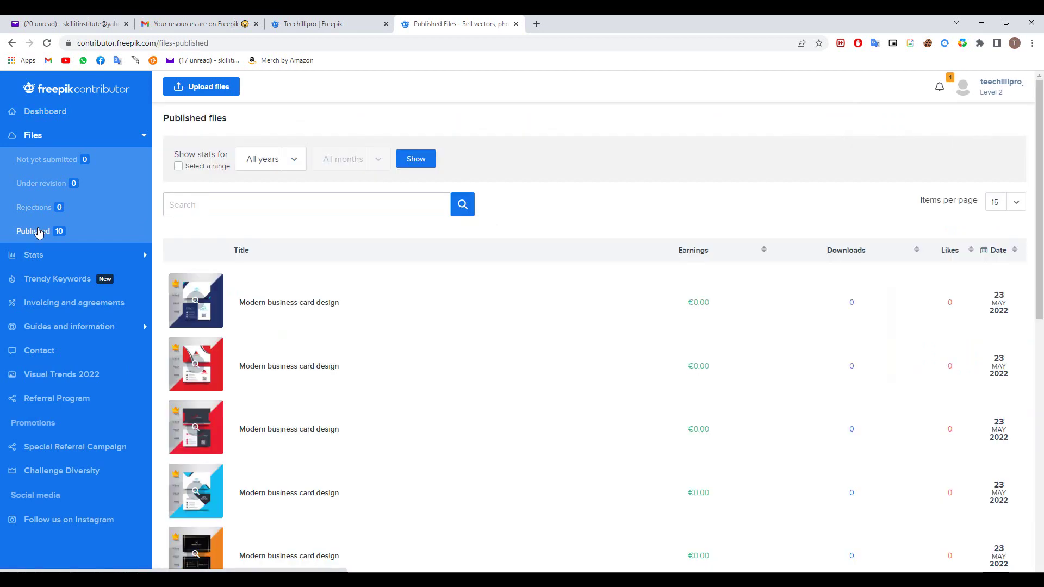
{"action": "scroll", "coordinate": [293, 304], "scroll_direction": "down", "scroll_amount": 4}
{"action": "scroll", "coordinate": [293, 303], "scroll_direction": "down", "scroll_amount": 4}
{"action": "scroll", "coordinate": [294, 303], "scroll_direction": "up", "scroll_amount": 8}
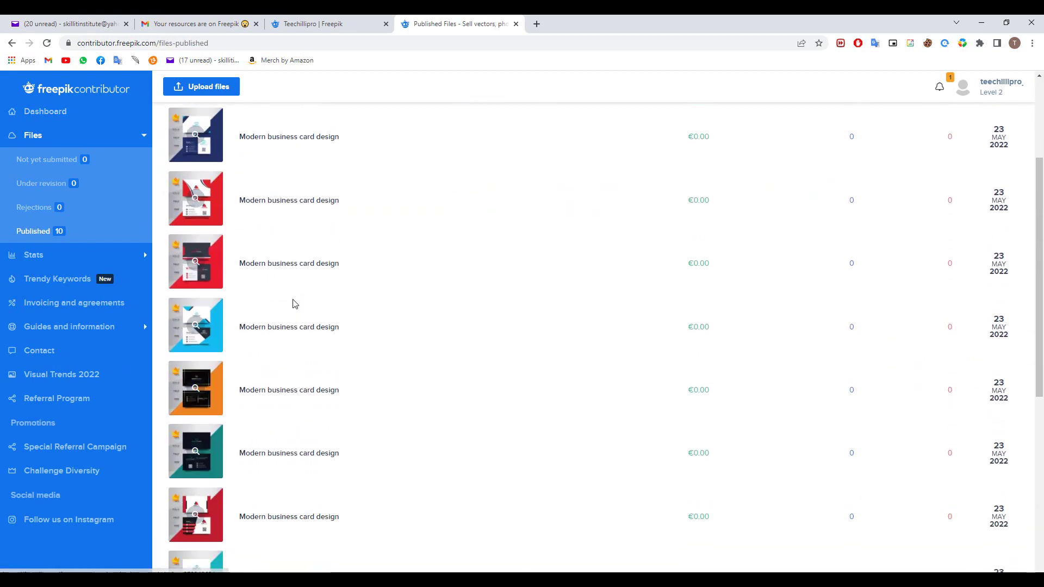